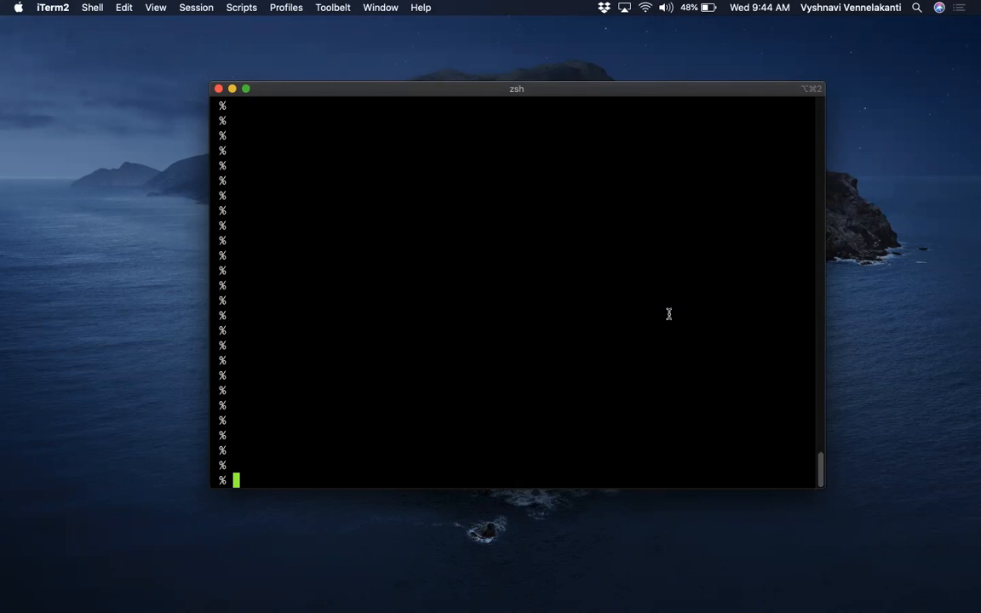
List the folder's files, open line_plot.agr in xmgrace, and enlarge the plot window to show the whole graph
{"action": "type", "text": "ls"}
{"action": "key", "text": "Return"}
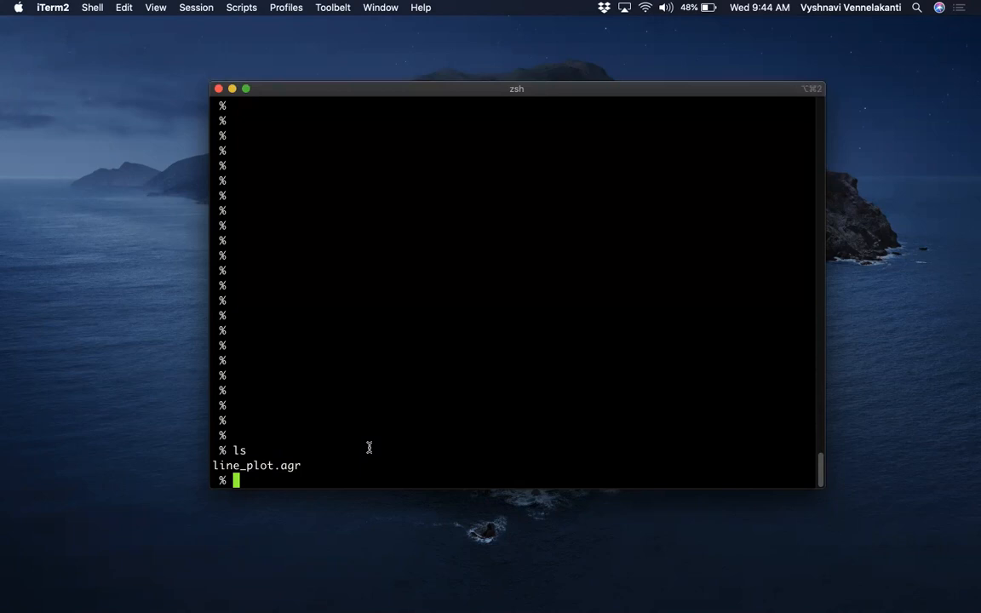
{"action": "type", "text": "xmgrace "}
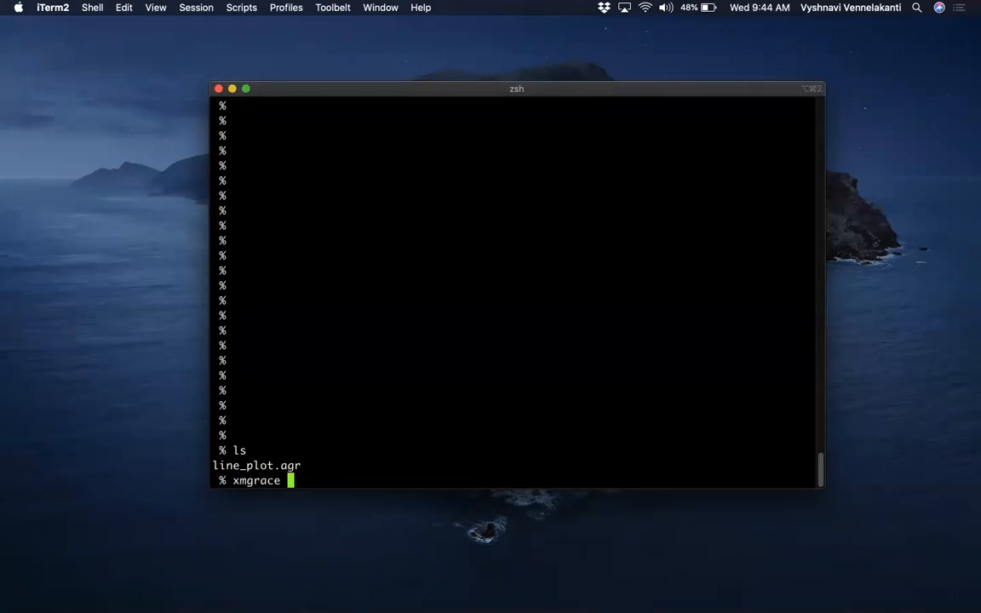
{"action": "type", "text": "l"}
{"action": "key", "text": "Tab"}
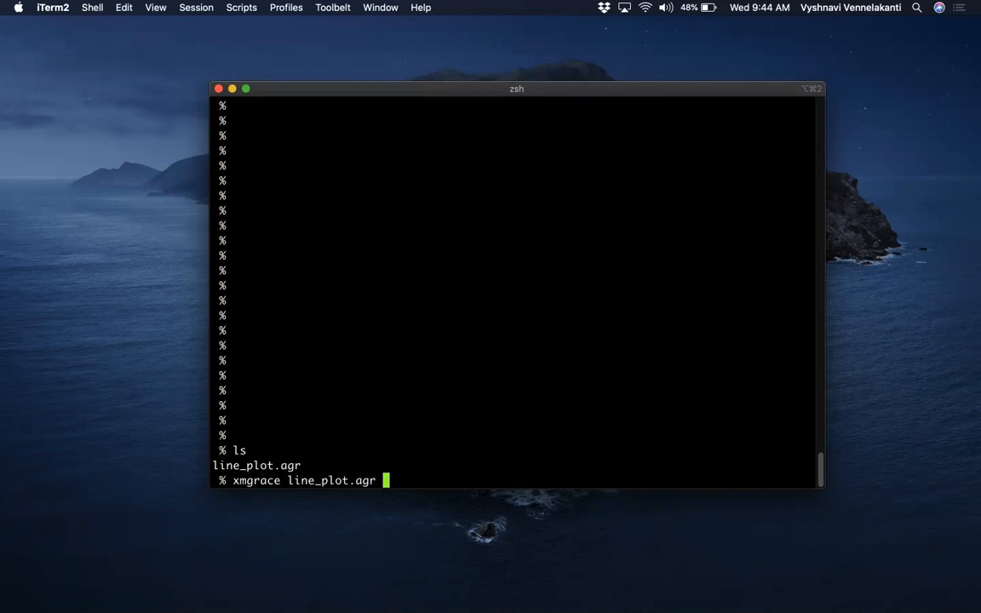
{"action": "key", "text": "Return"}
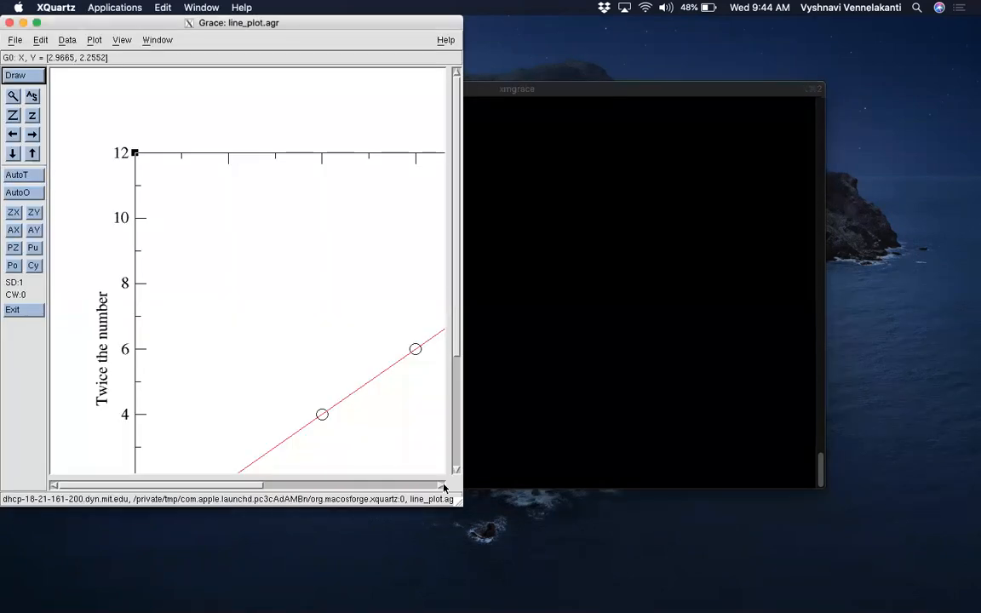
{"action": "left_click_drag", "start_coordinate": [457, 502], "coordinate": [917, 593]}
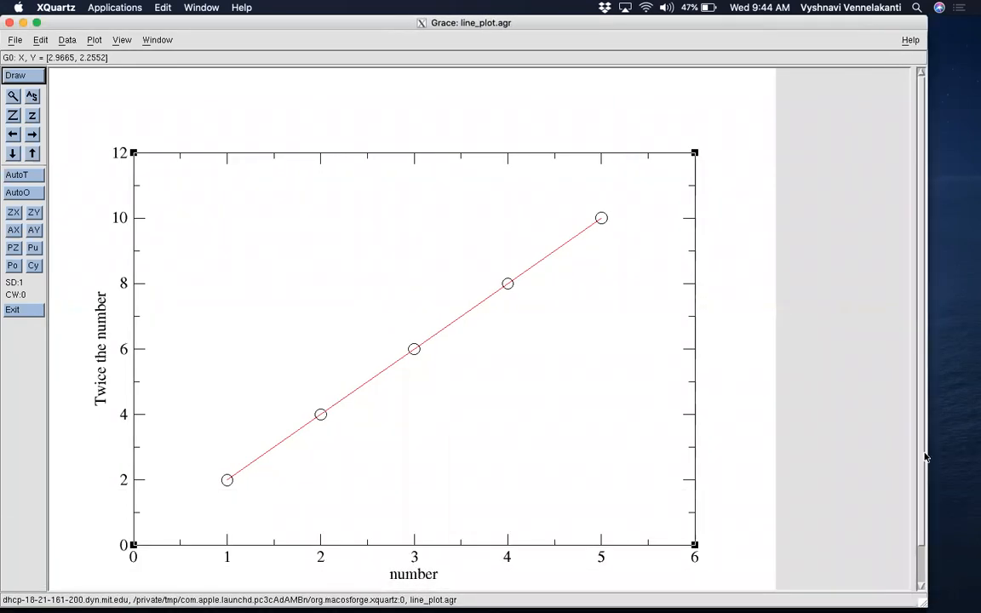
{"action": "scroll", "coordinate": [912, 453], "scroll_direction": "down", "scroll_amount": 2}
{"action": "scroll", "coordinate": [925, 415], "scroll_direction": "up", "scroll_amount": 2}
{"action": "scroll", "coordinate": [921, 509], "scroll_direction": "down", "scroll_amount": 2}
{"action": "scroll", "coordinate": [920, 505], "scroll_direction": "up", "scroll_amount": 2}
{"action": "scroll", "coordinate": [918, 390], "scroll_direction": "down", "scroll_amount": 2}
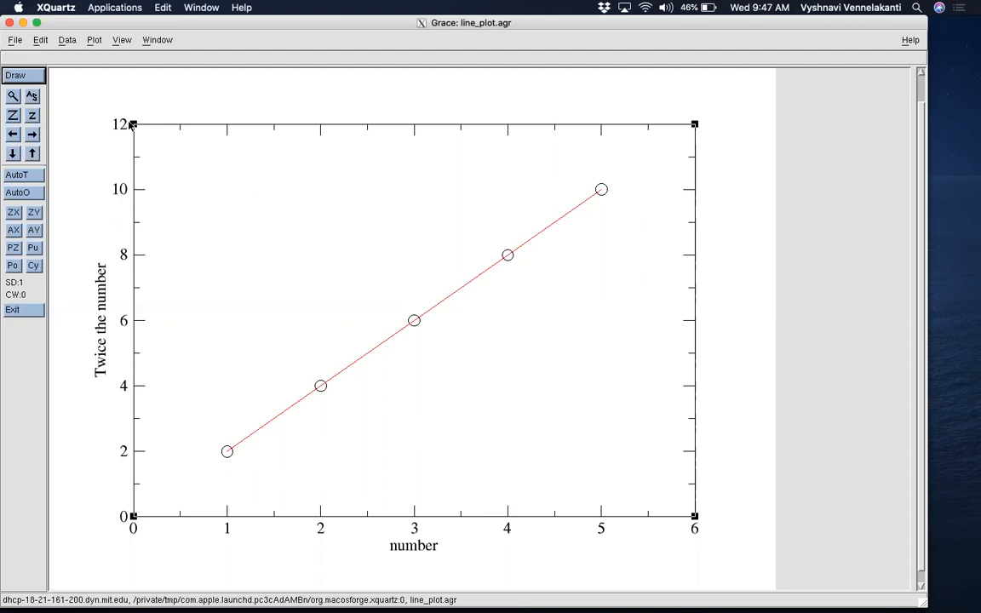
In the graph appearance settings, set both the title and subtitle fonts to Helvetica-Bold and apply
{"action": "left_click", "coordinate": [94, 41]}
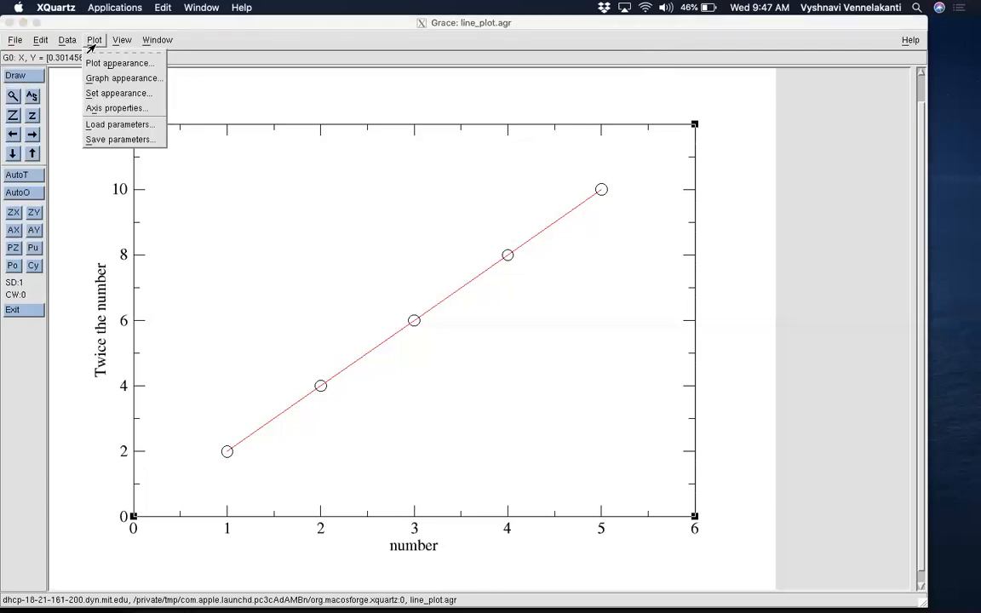
{"action": "left_click", "coordinate": [100, 78]}
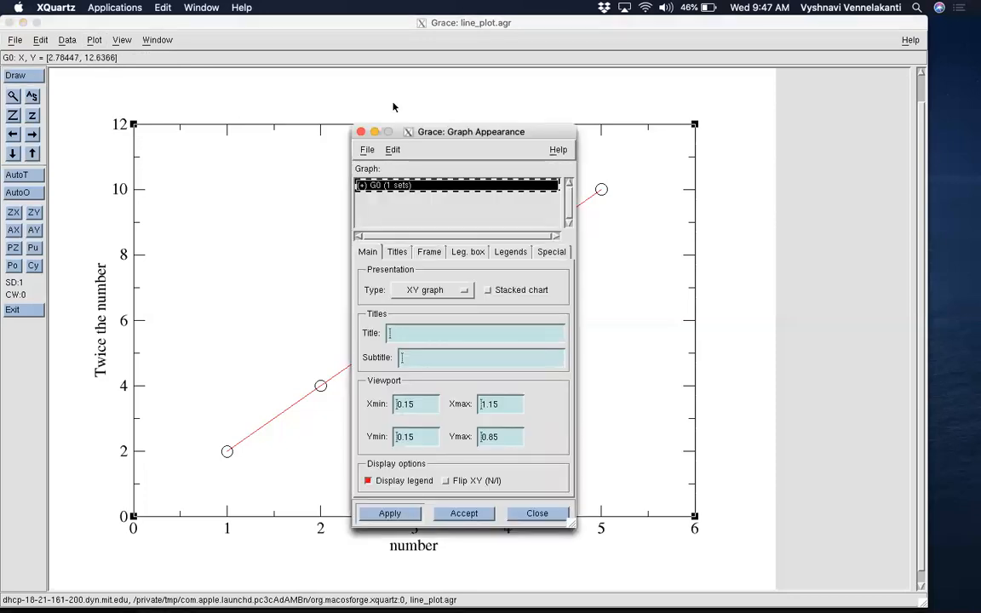
{"action": "left_click_drag", "start_coordinate": [400, 132], "coordinate": [631, 87]}
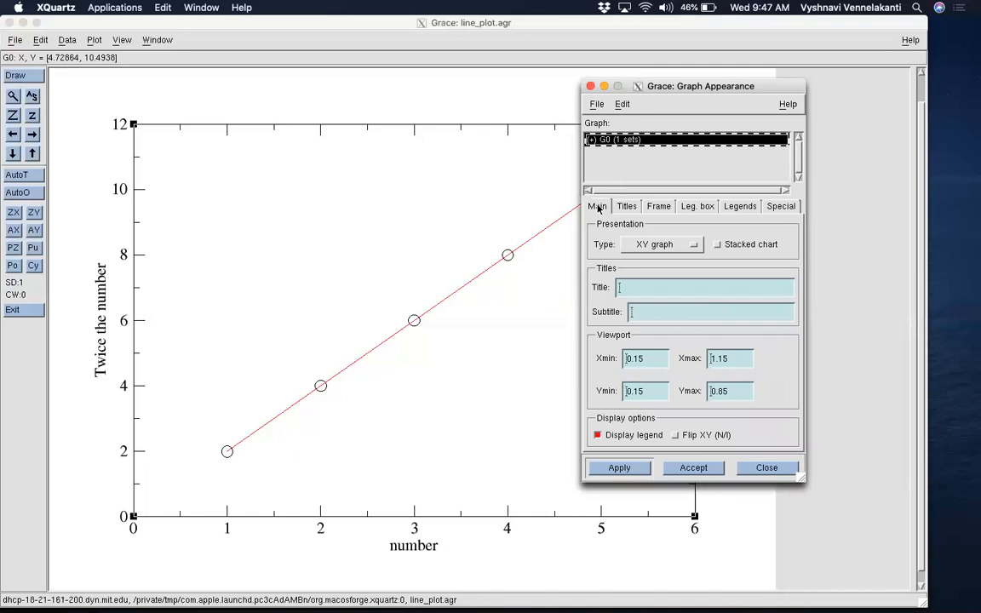
{"action": "left_click", "coordinate": [627, 207]}
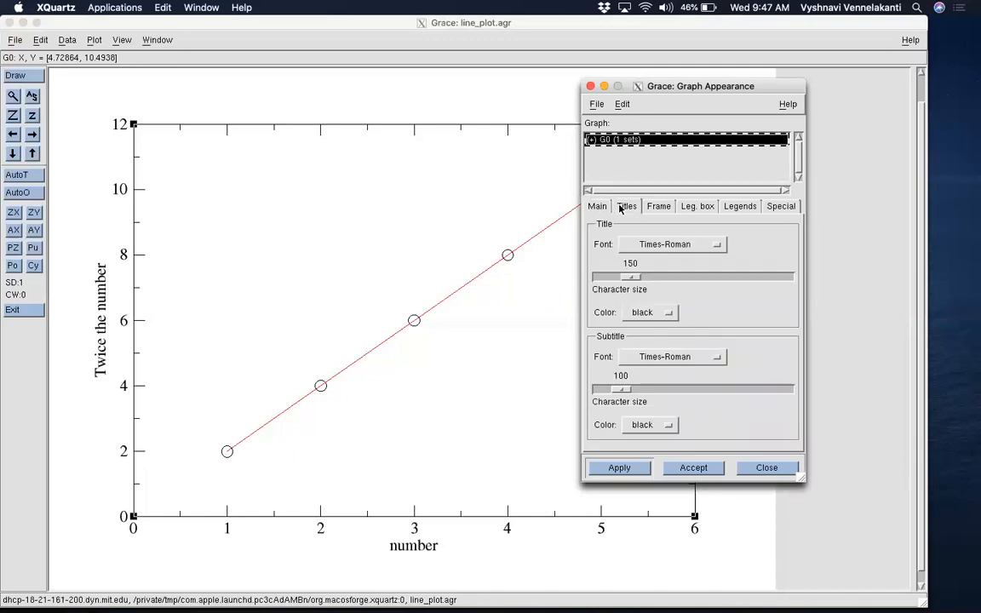
{"action": "left_click", "coordinate": [649, 246]}
{"action": "left_click", "coordinate": [652, 335]}
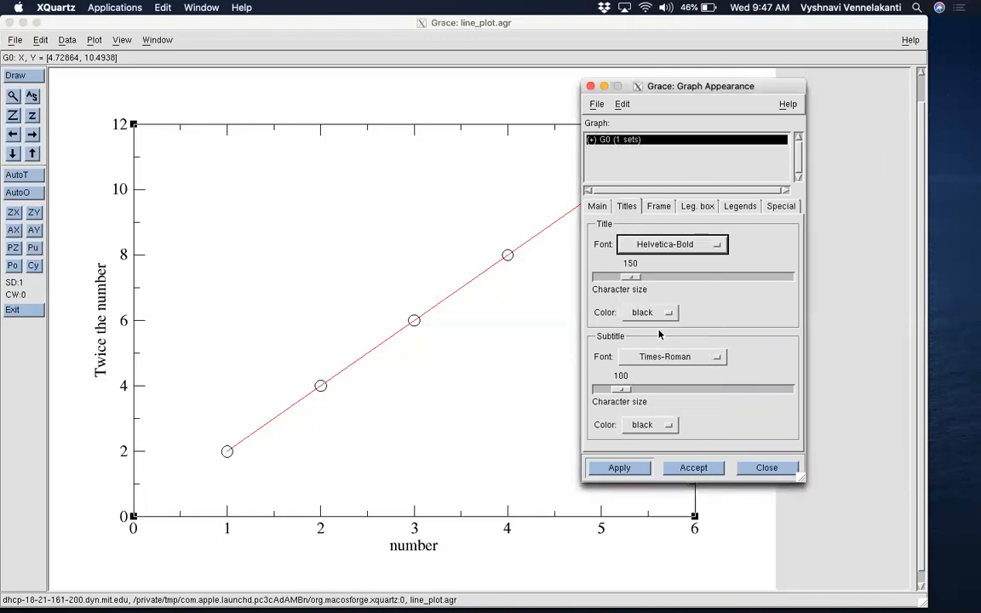
{"action": "left_click", "coordinate": [653, 357]}
{"action": "left_click", "coordinate": [654, 447]}
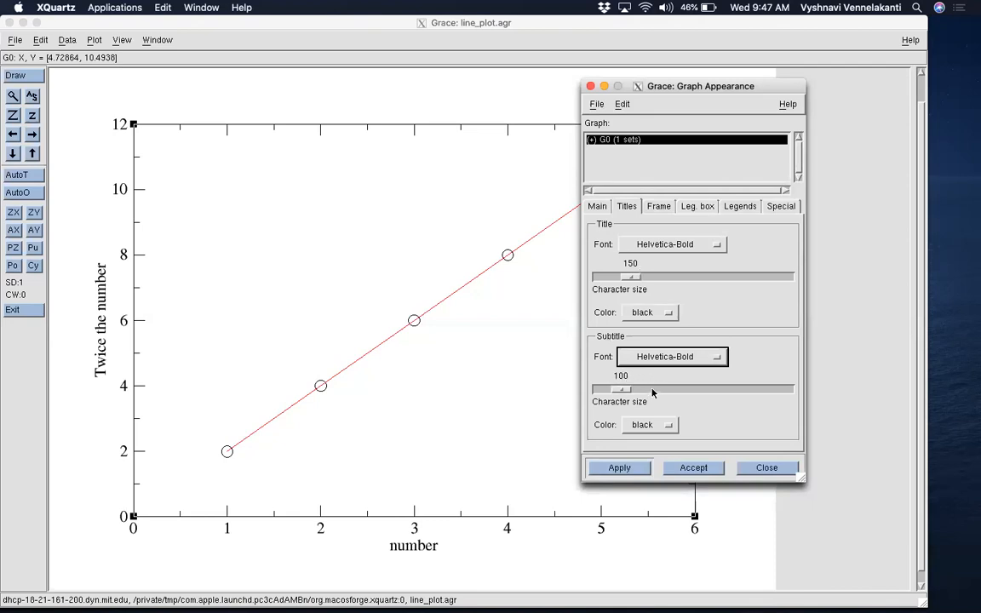
{"action": "left_click", "coordinate": [620, 467]}
Try the Half open frame type on the graph's frame box and apply it
{"action": "left_click", "coordinate": [660, 206]}
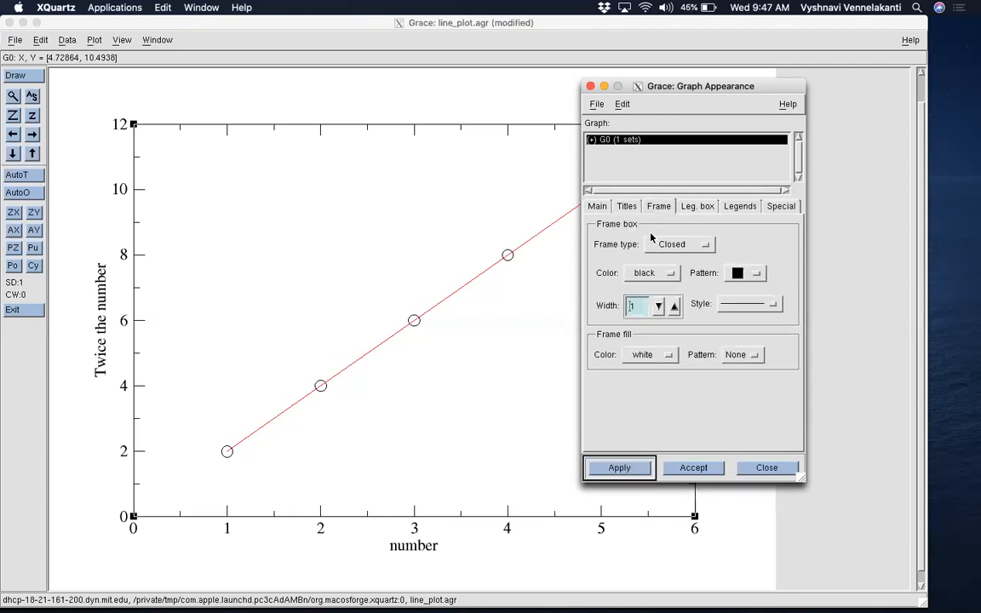
{"action": "left_click_drag", "start_coordinate": [671, 85], "coordinate": [486, 146]}
{"action": "left_click", "coordinate": [494, 306]}
{"action": "left_click", "coordinate": [484, 319]}
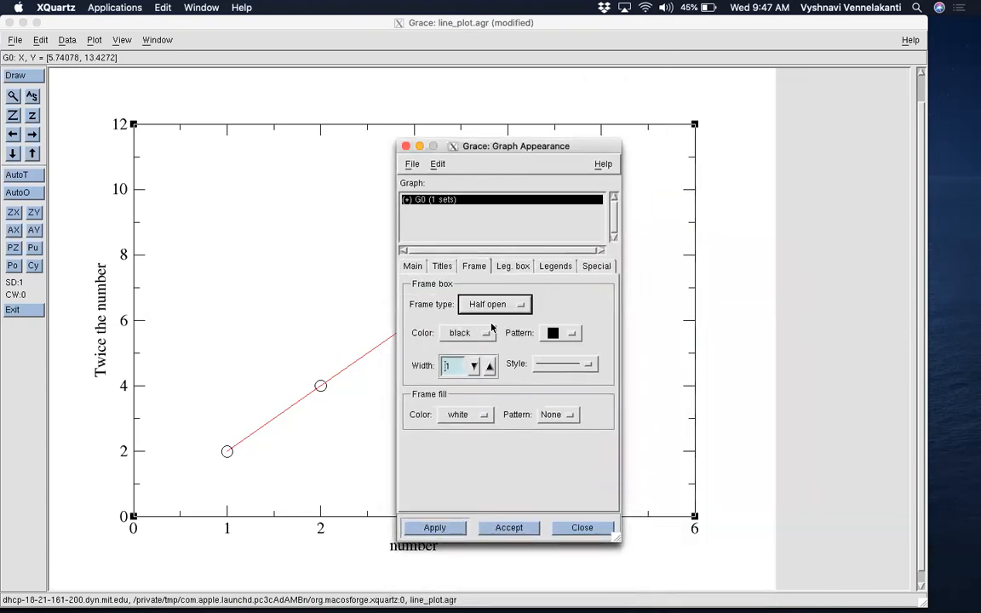
{"action": "left_click", "coordinate": [434, 527]}
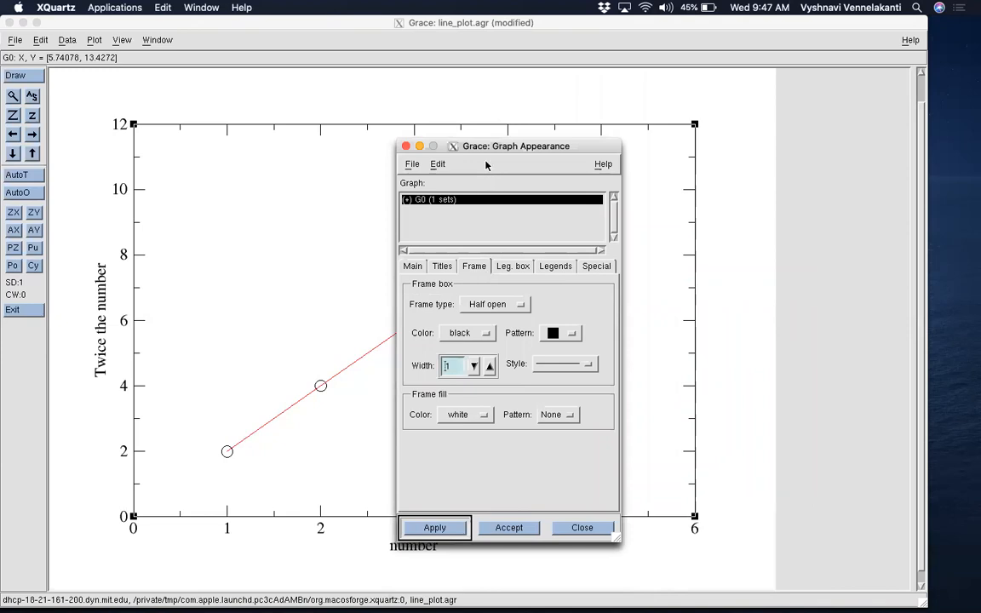
Try the Break top and Break left frame types, and set the frame type back to Closed
{"action": "left_click_drag", "start_coordinate": [485, 150], "coordinate": [331, 206]}
{"action": "left_click", "coordinate": [321, 295]}
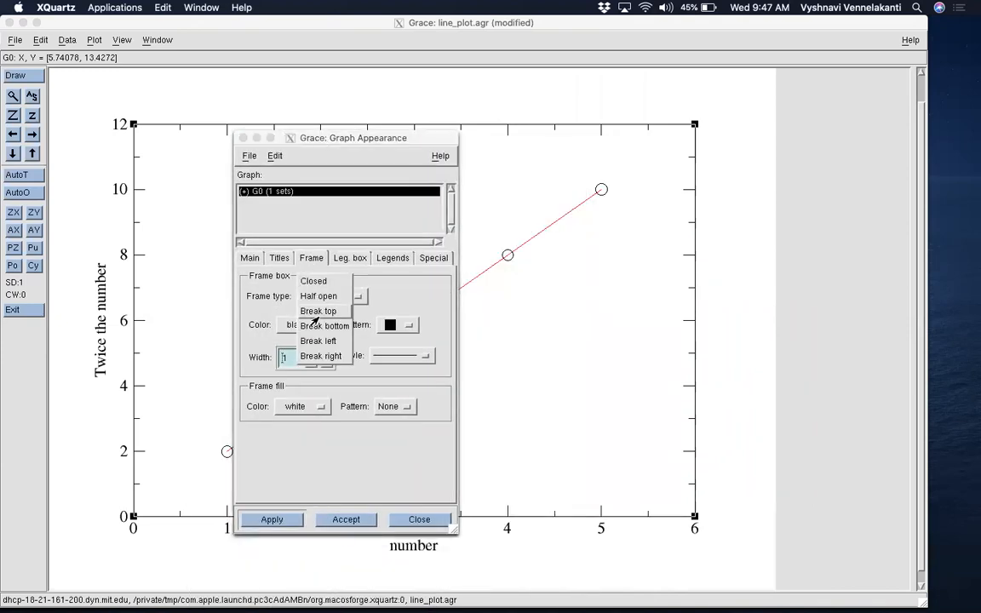
{"action": "left_click", "coordinate": [317, 310]}
{"action": "left_click", "coordinate": [269, 519]}
{"action": "left_click", "coordinate": [333, 298]}
{"action": "left_click", "coordinate": [304, 326]}
{"action": "left_click", "coordinate": [269, 519]}
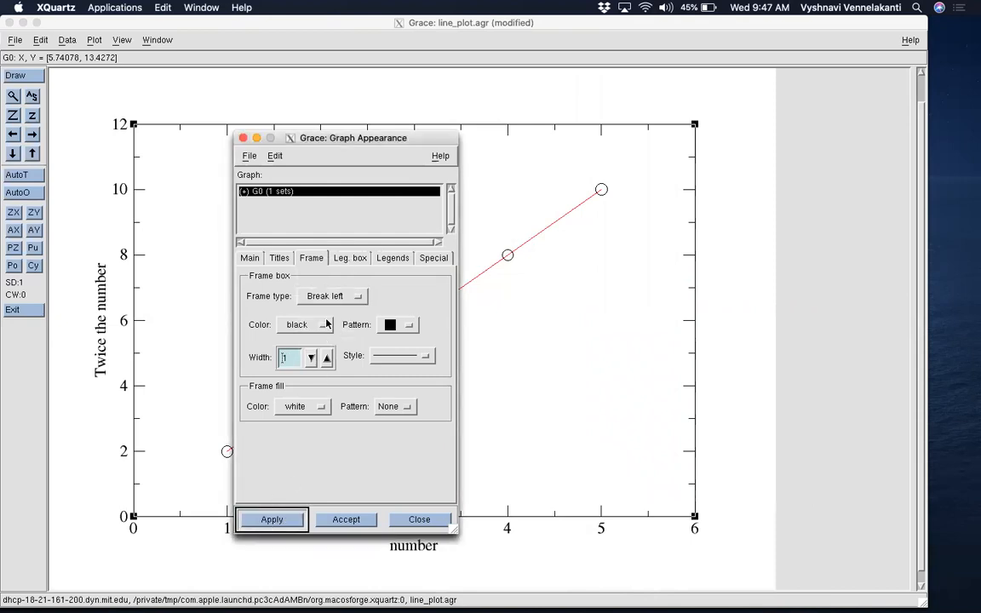
{"action": "left_click", "coordinate": [328, 296]}
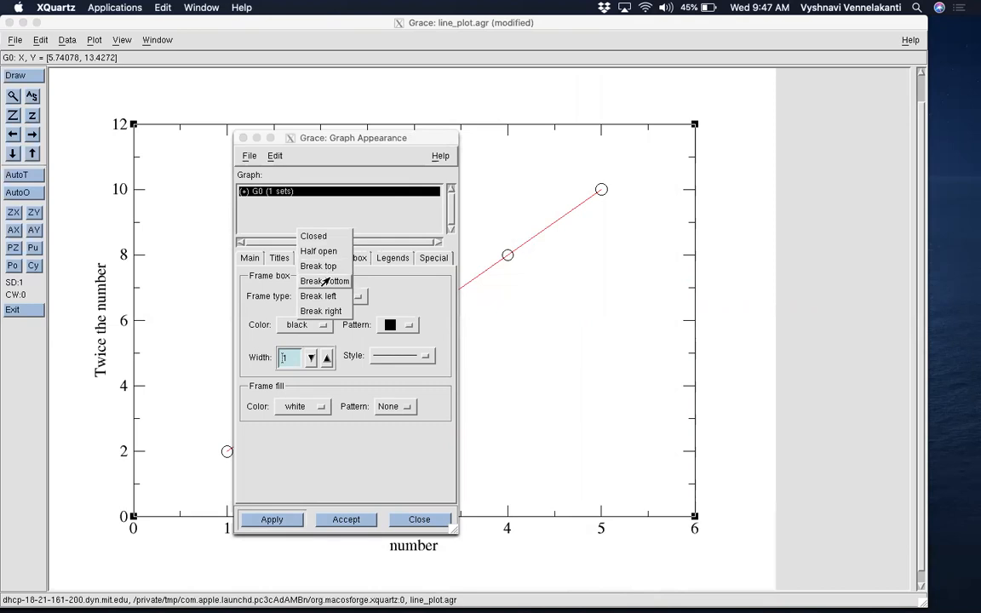
{"action": "left_click", "coordinate": [313, 236]}
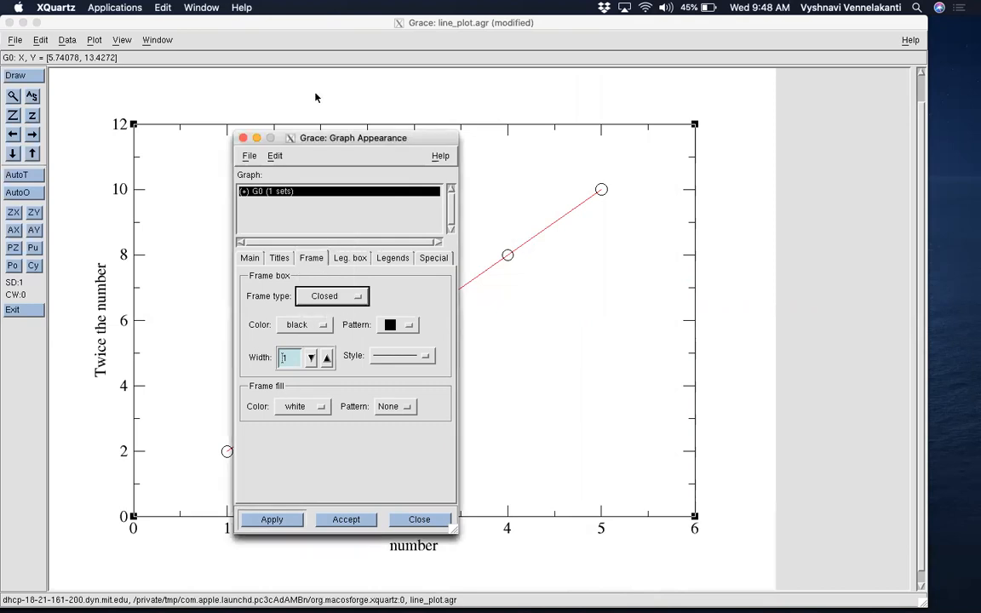
Set the frame box width to 3 and accept the graph appearance settings
{"action": "left_click_drag", "start_coordinate": [312, 139], "coordinate": [357, 76]}
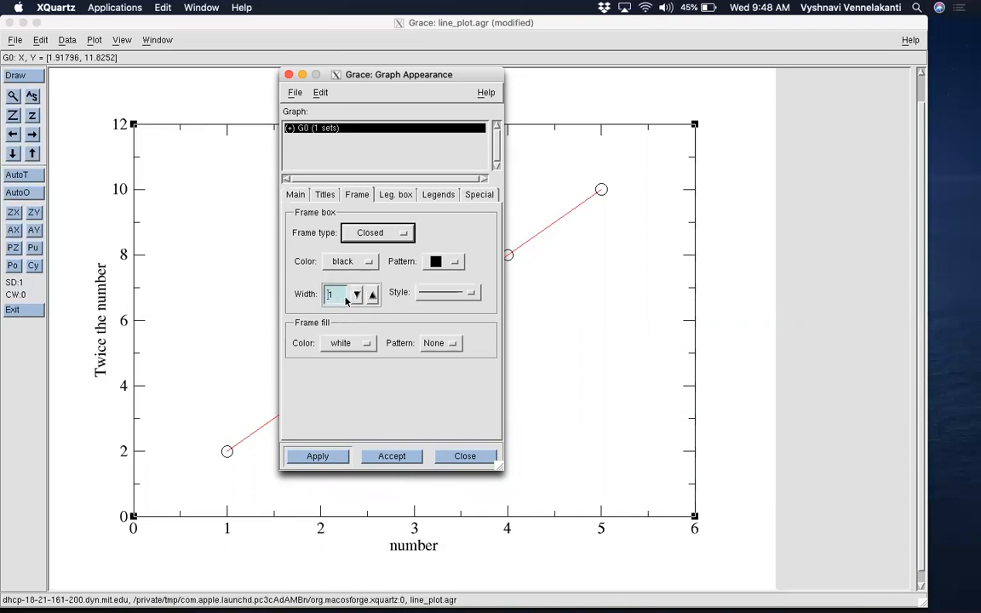
{"action": "left_click", "coordinate": [372, 295]}
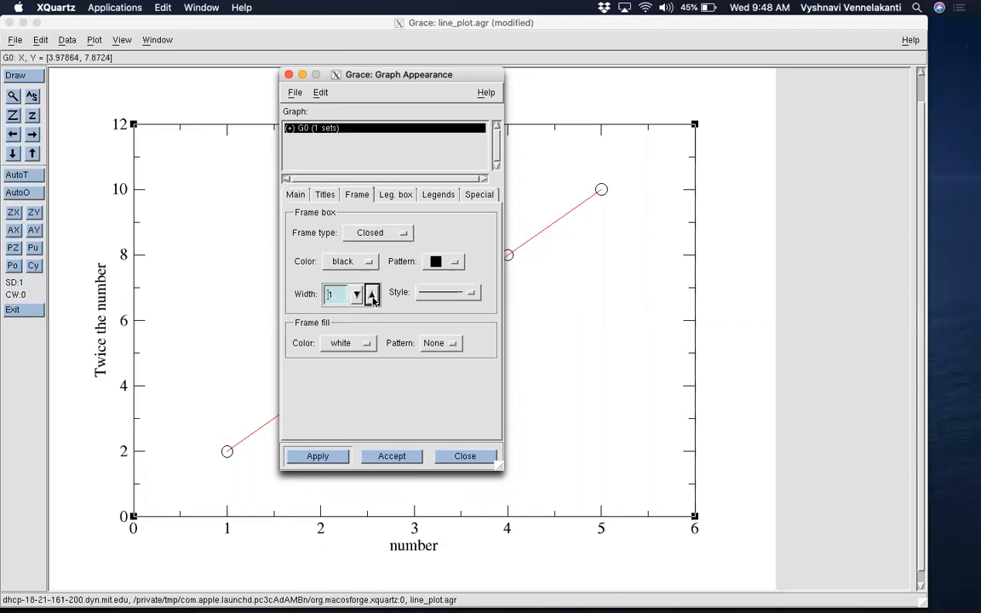
{"action": "left_click", "coordinate": [321, 460]}
{"action": "left_click_drag", "start_coordinate": [367, 77], "coordinate": [389, 72]}
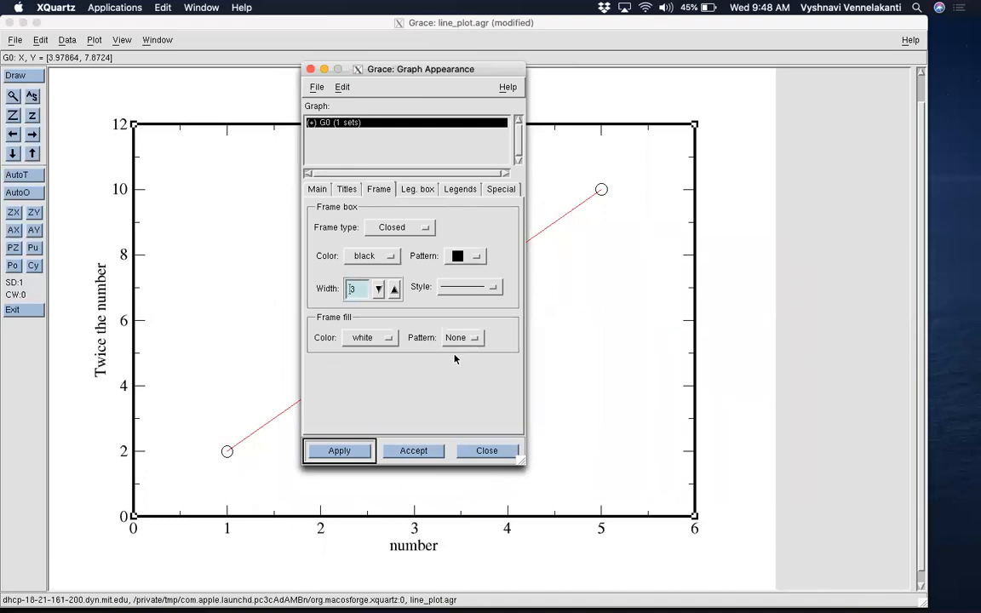
{"action": "left_click", "coordinate": [412, 450]}
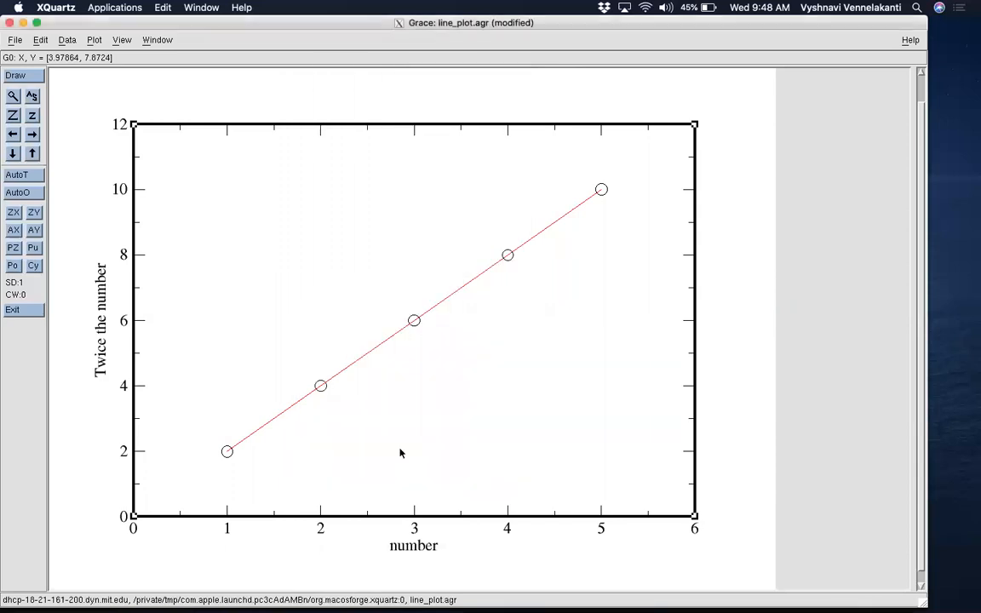
Save the modified plot under its existing file name, line_plot.agr
{"action": "left_click", "coordinate": [14, 41]}
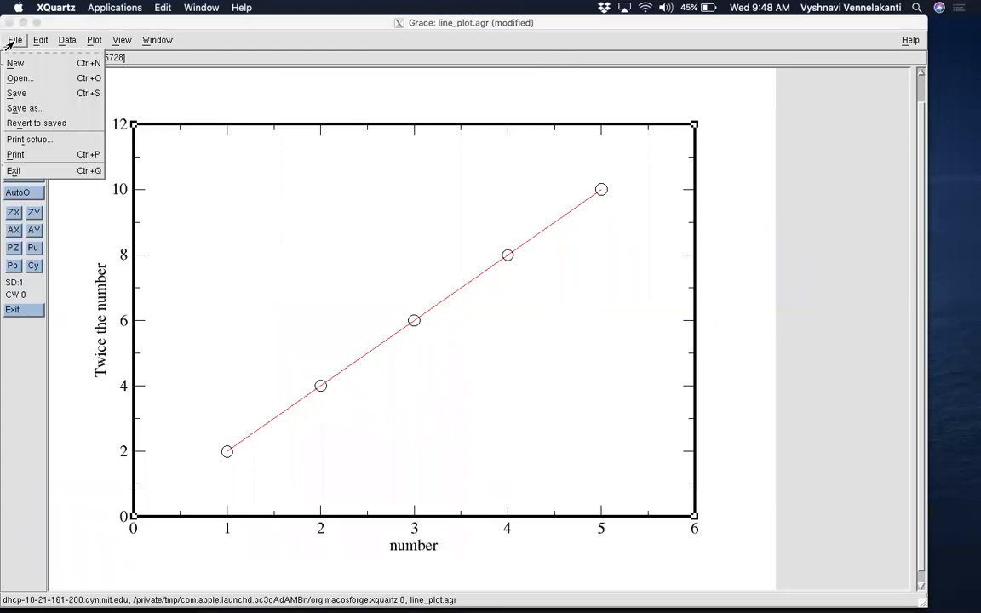
{"action": "left_click", "coordinate": [16, 93]}
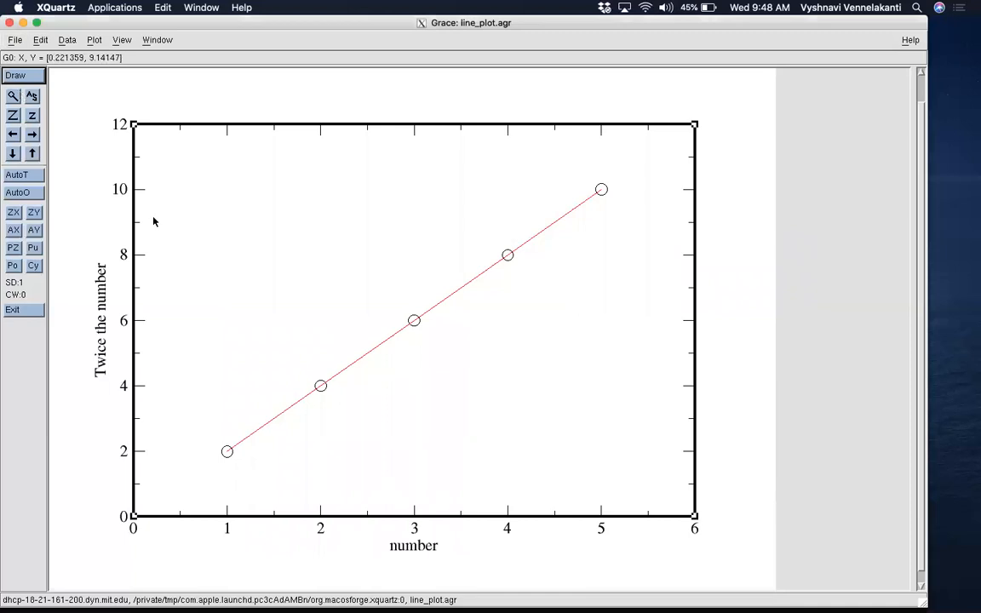
{"action": "left_click", "coordinate": [13, 39]}
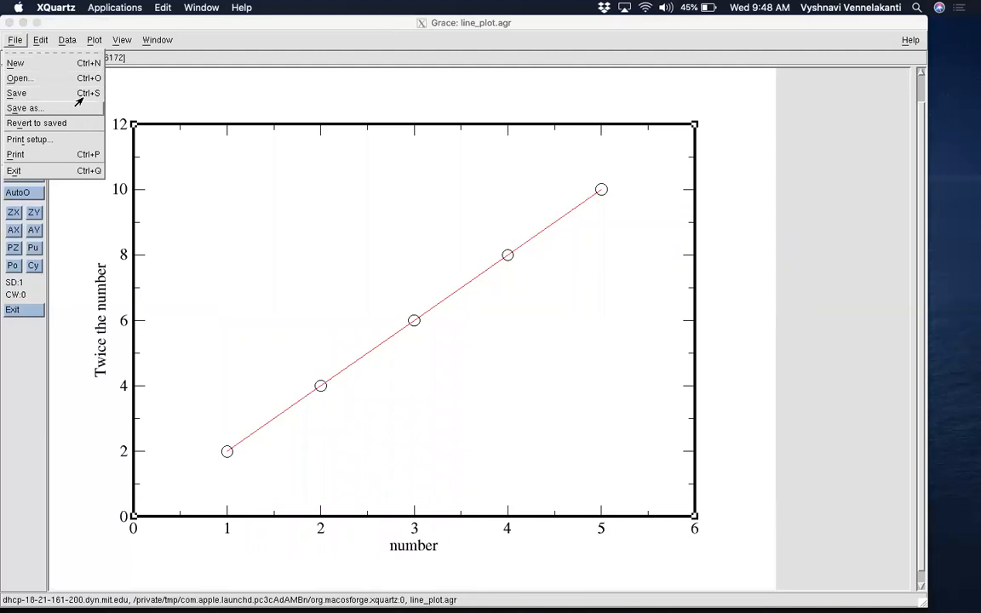
{"action": "left_click", "coordinate": [261, 104]}
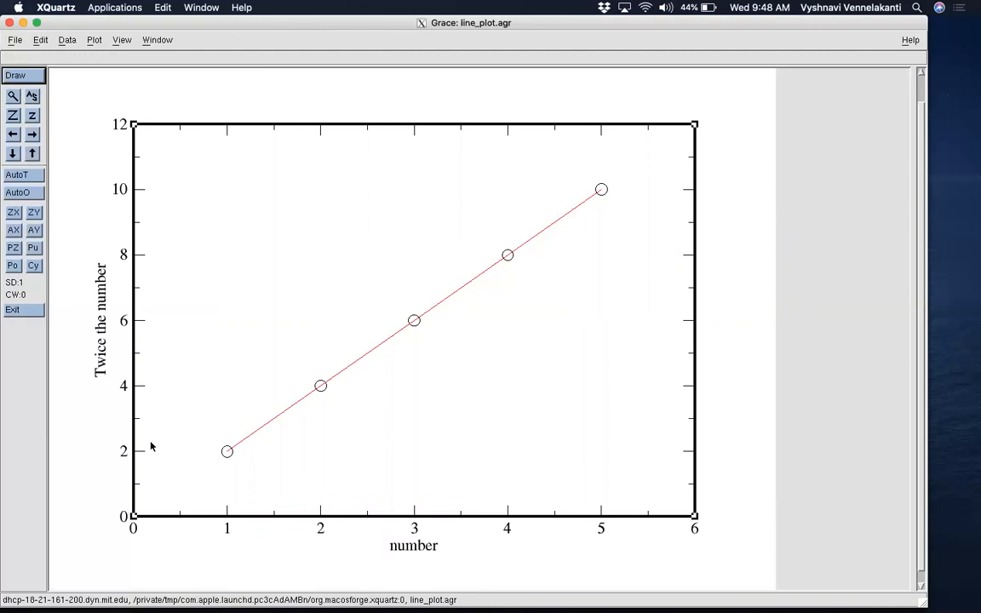
Open the axis properties for the X axis and move the dialog off the plotted line
{"action": "left_click", "coordinate": [95, 40]}
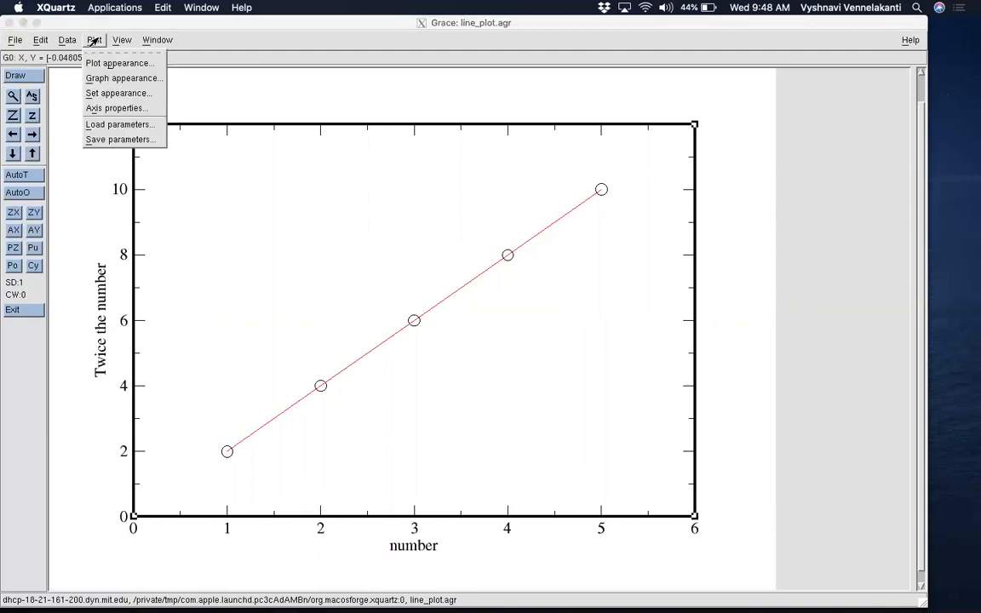
{"action": "left_click", "coordinate": [96, 109]}
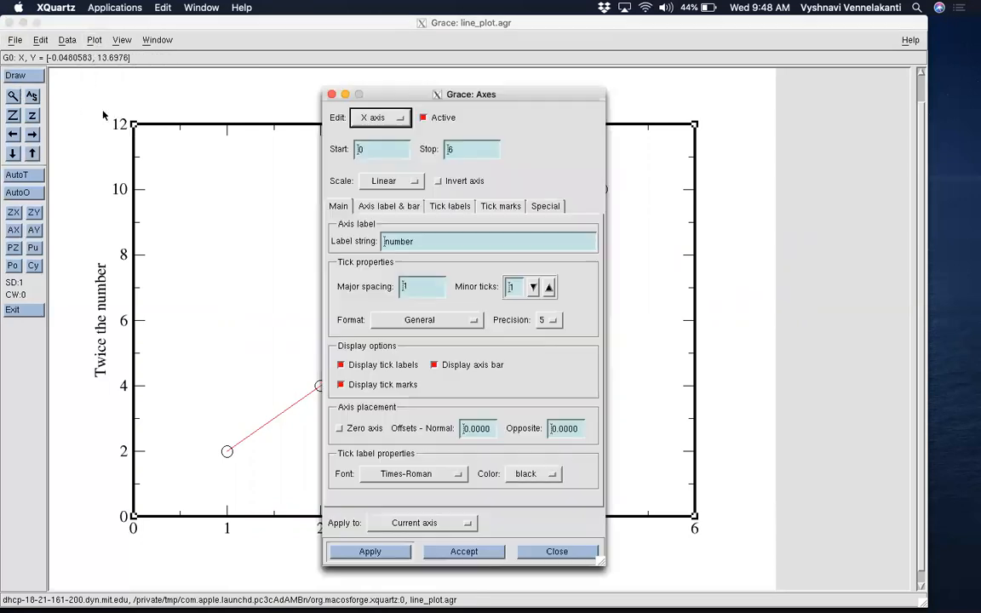
{"action": "left_click_drag", "start_coordinate": [356, 85], "coordinate": [605, 54]}
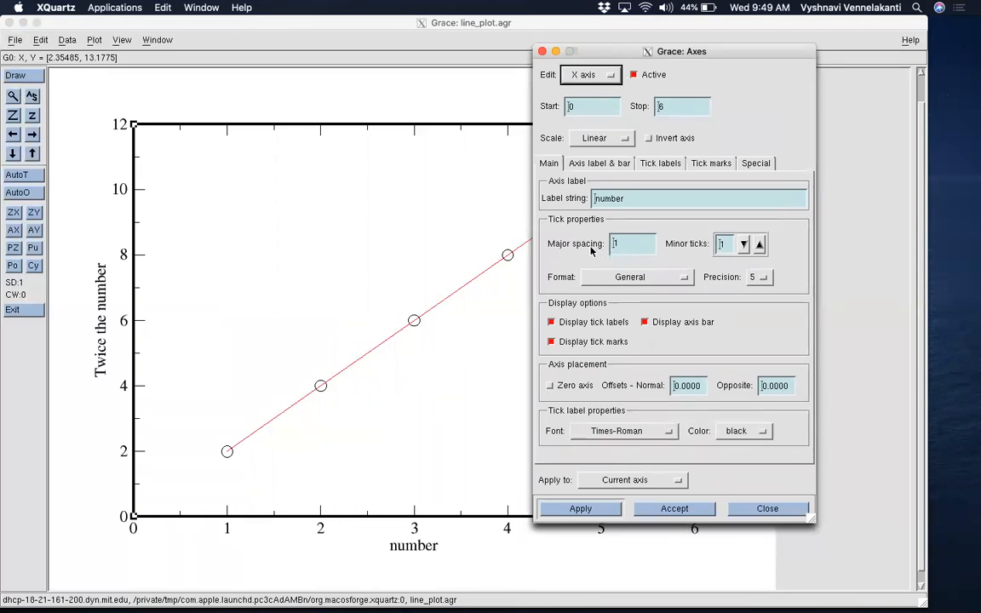
Try a major tick spacing of 2 on the X axis, and set the spacing back to 1
{"action": "left_click", "coordinate": [621, 247]}
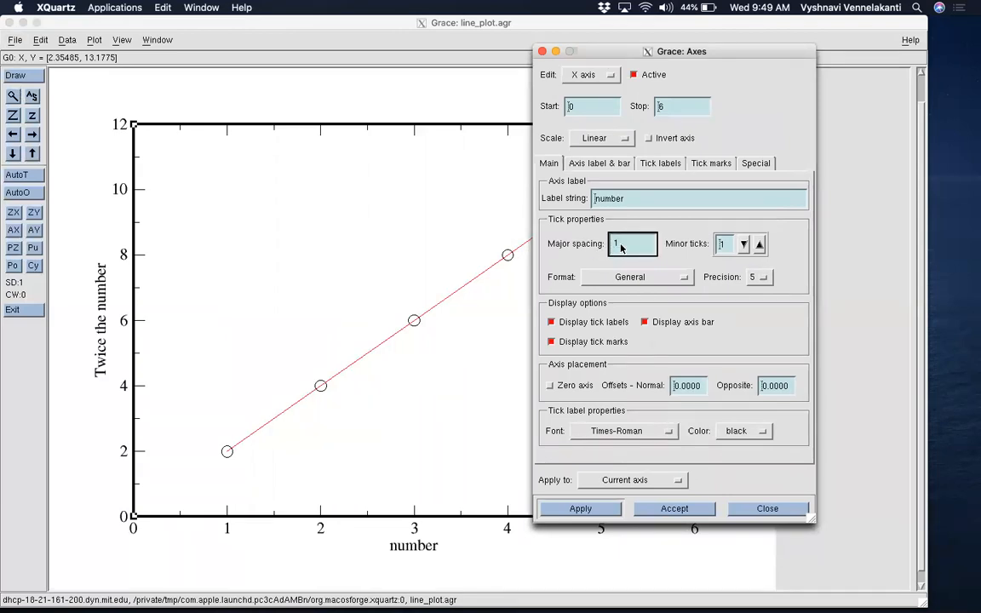
{"action": "key", "text": "BackSpace"}
{"action": "type", "text": "2"}
{"action": "left_click", "coordinate": [566, 509]}
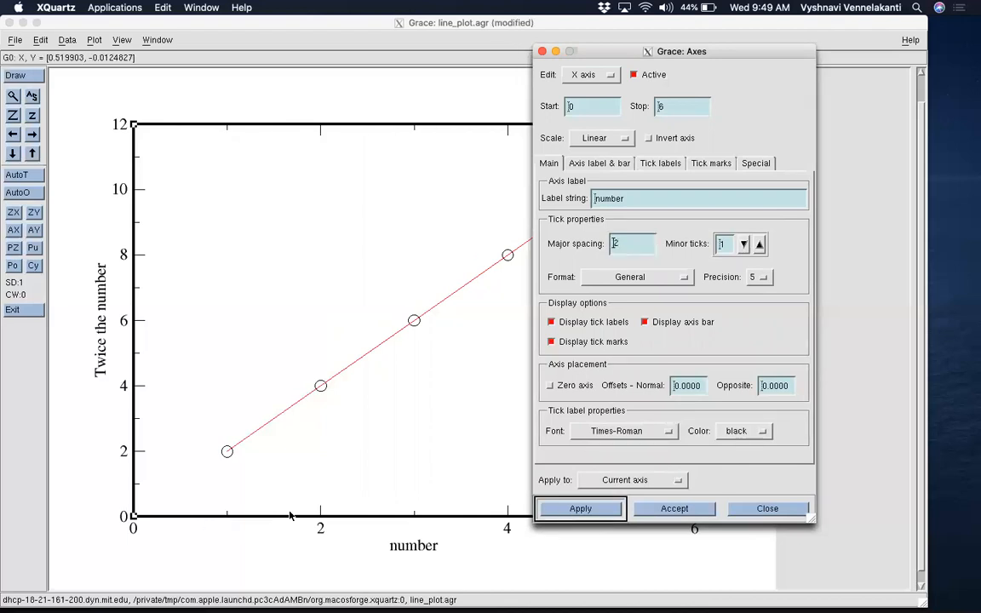
{"action": "left_click", "coordinate": [621, 244]}
{"action": "key", "text": "BackSpace"}
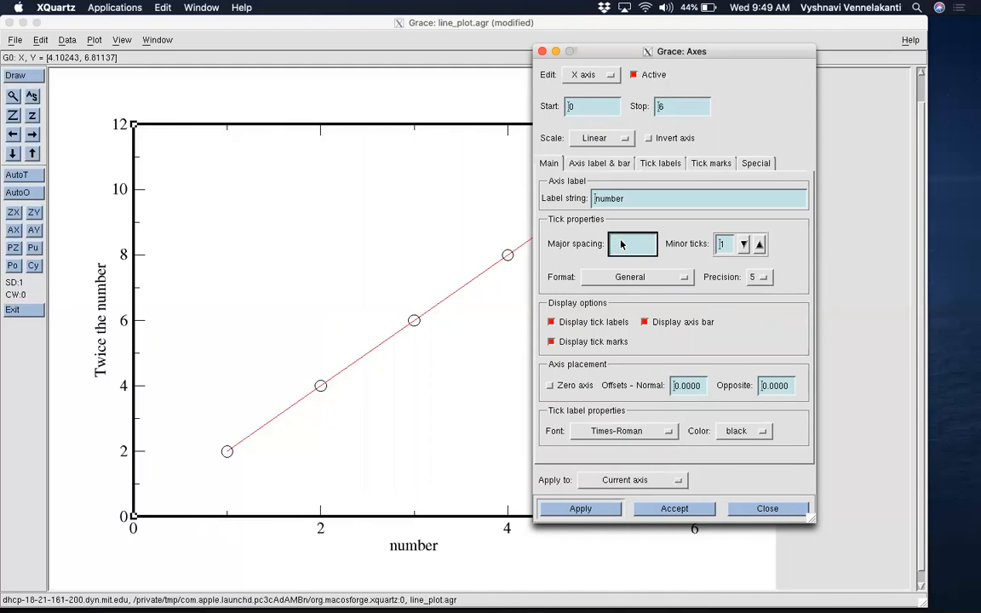
{"action": "type", "text": "1"}
{"action": "left_click", "coordinate": [581, 508]}
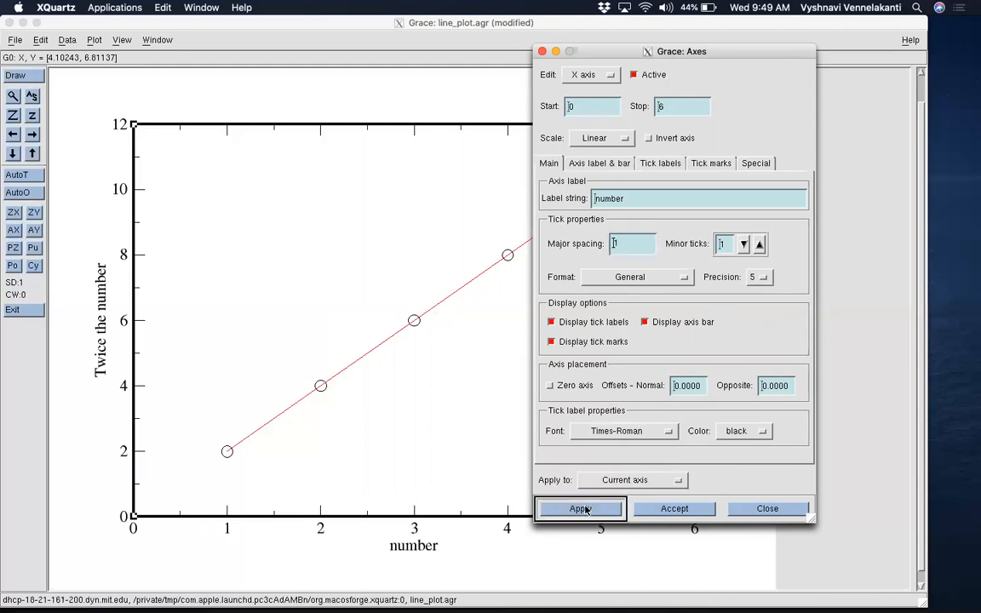
{"action": "mouse_move", "coordinate": [636, 54]}
{"action": "left_mouse_down"}
{"action": "mouse_move", "coordinate": [376, 49]}
{"action": "mouse_move", "coordinate": [701, 63]}
{"action": "mouse_move", "coordinate": [645, 64]}
{"action": "left_mouse_up"}
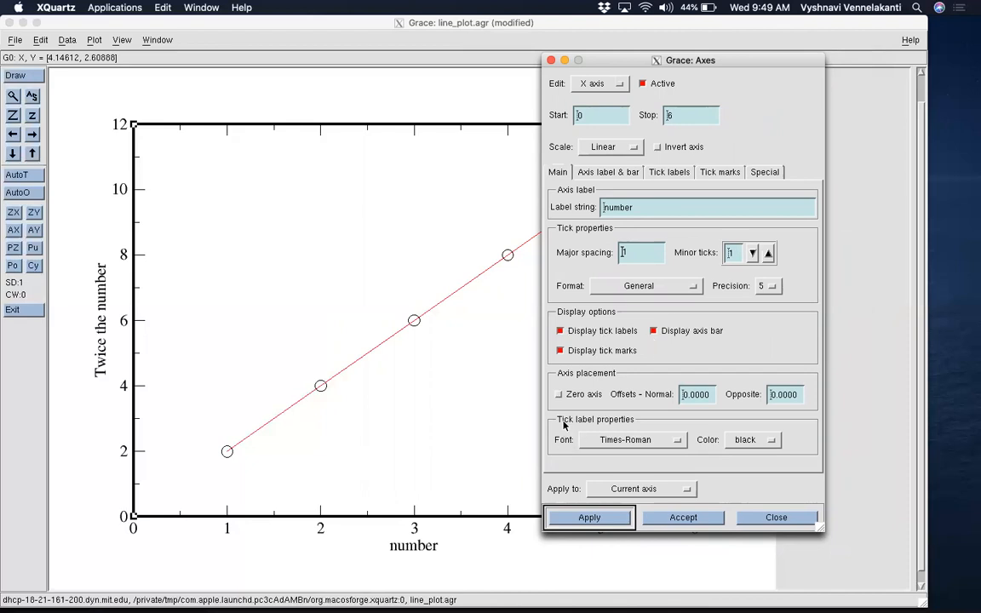
Set the X axis tick label font to Helvetica-Bold and apply it
{"action": "left_click", "coordinate": [600, 440]}
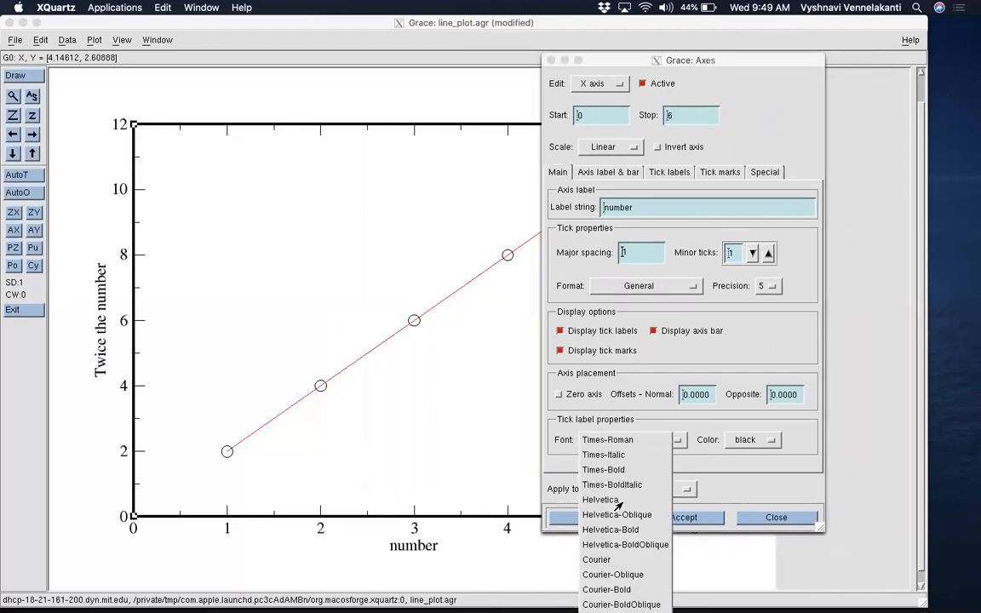
{"action": "left_click", "coordinate": [611, 530]}
{"action": "left_click", "coordinate": [612, 517]}
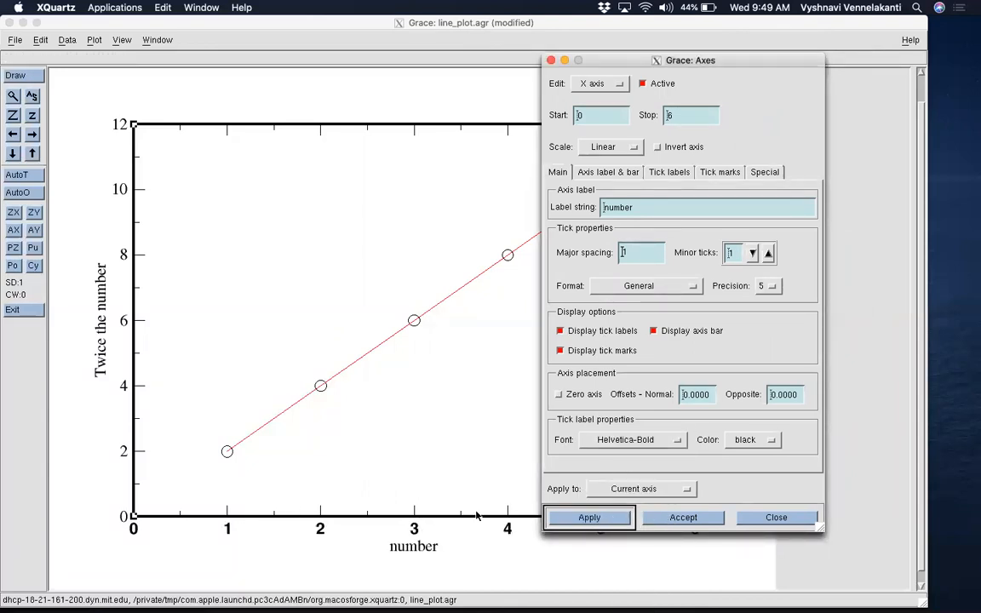
Format the X axis label in Helvetica-Bold at character size 150, set the axis bar width to 3, and apply
{"action": "left_click", "coordinate": [607, 172]}
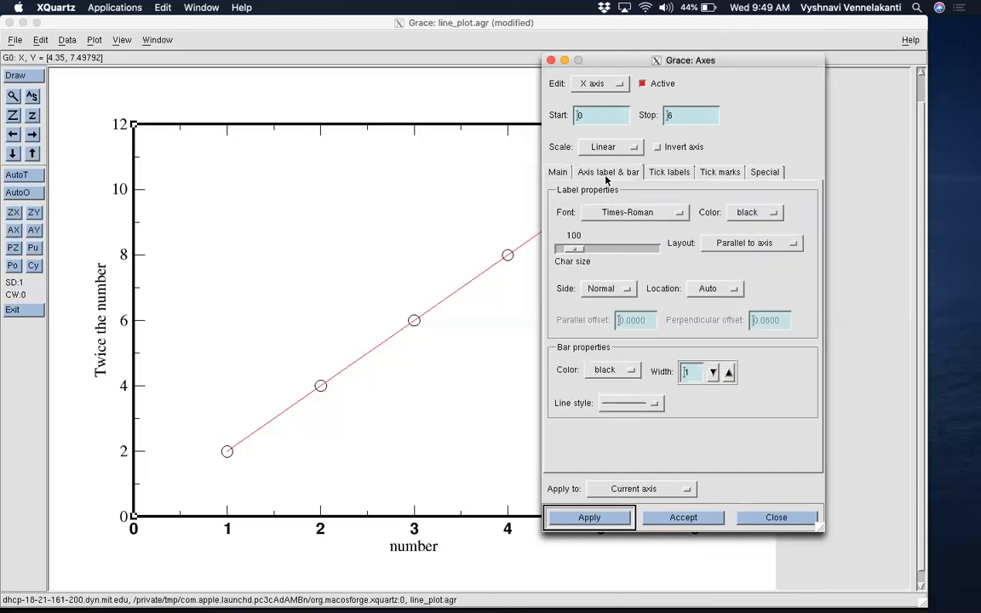
{"action": "left_click", "coordinate": [620, 212]}
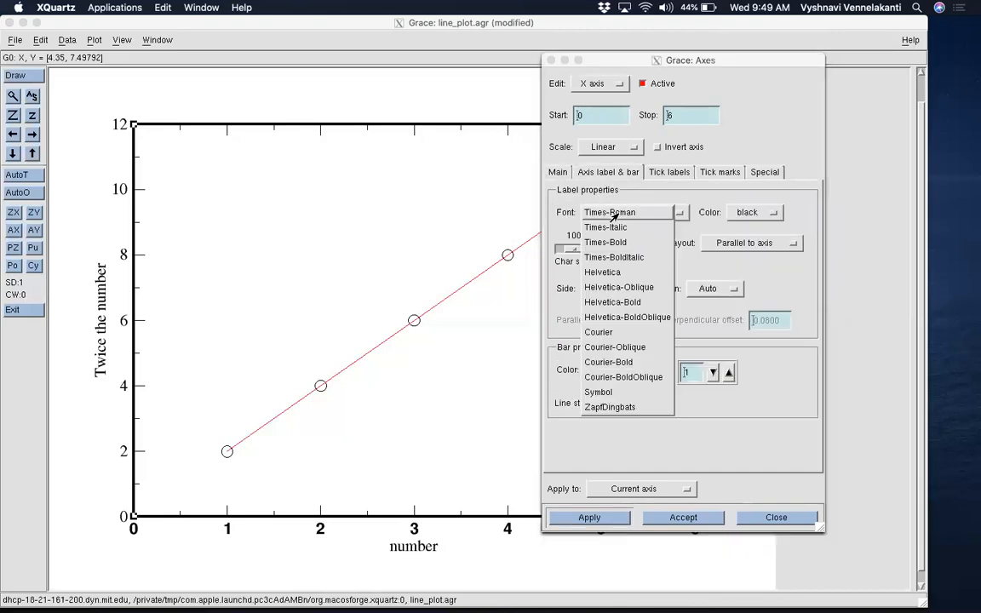
{"action": "left_click", "coordinate": [615, 303]}
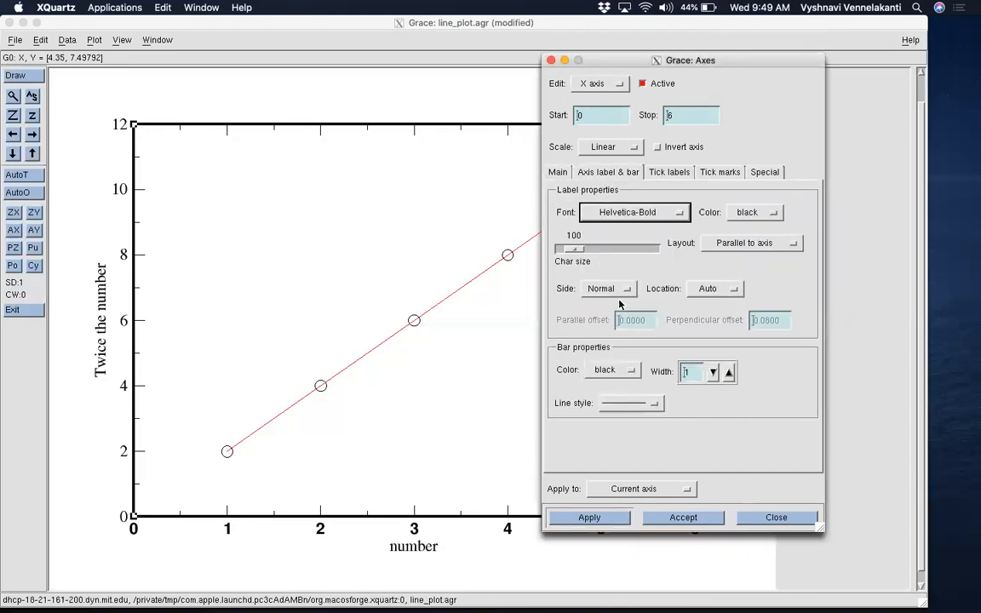
{"action": "left_click", "coordinate": [594, 248]}
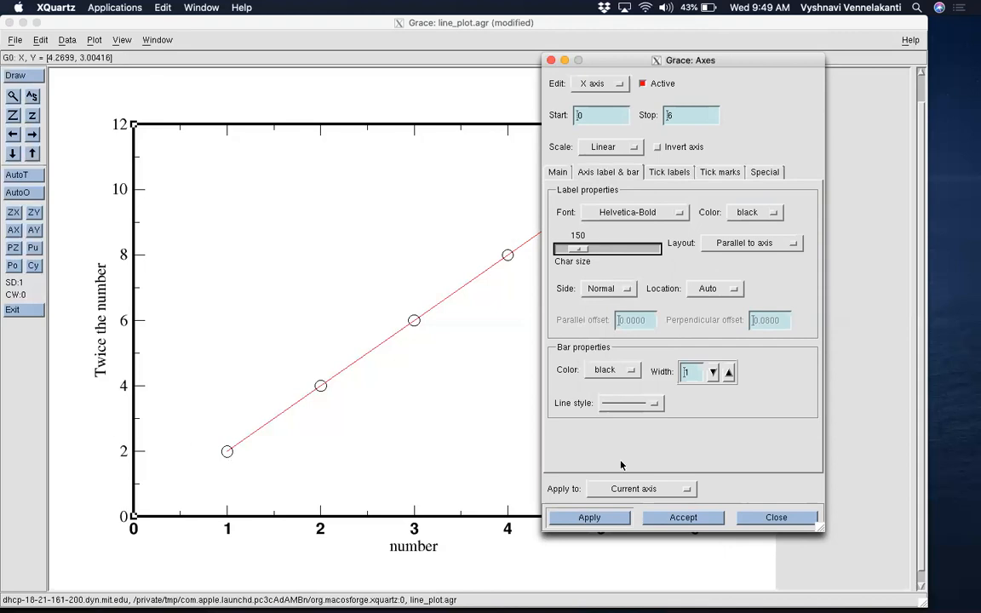
{"action": "left_click", "coordinate": [730, 372]}
{"action": "left_click", "coordinate": [730, 372]}
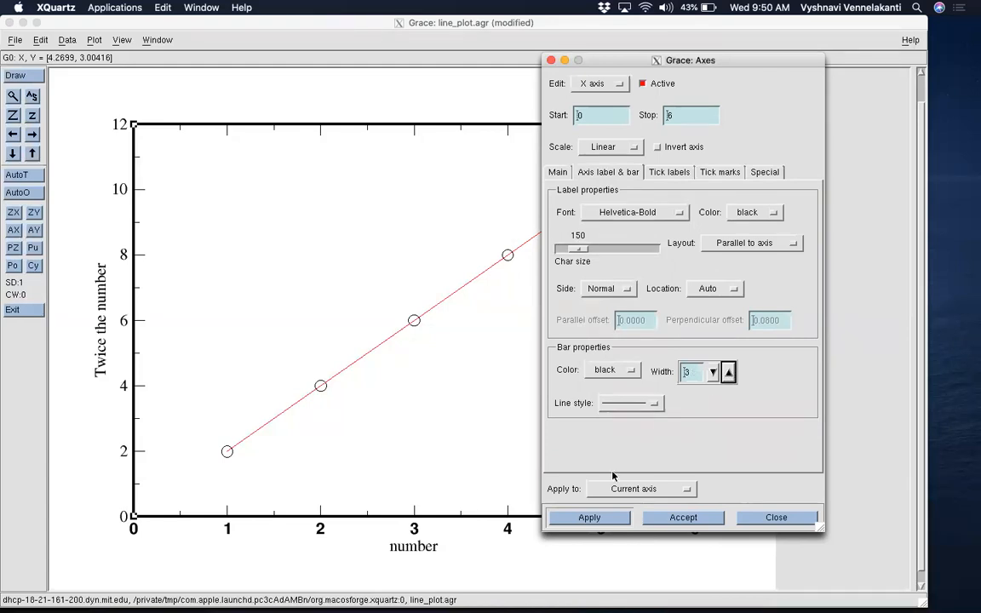
{"action": "left_click", "coordinate": [575, 520]}
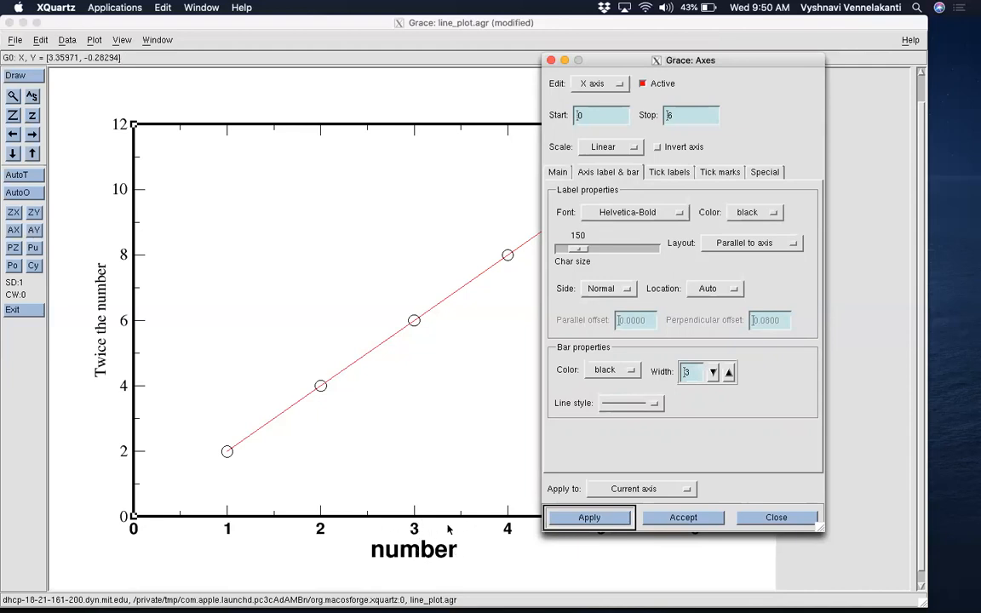
Set the character size of the X axis tick labels to 150 and apply it
{"action": "left_click", "coordinate": [665, 171]}
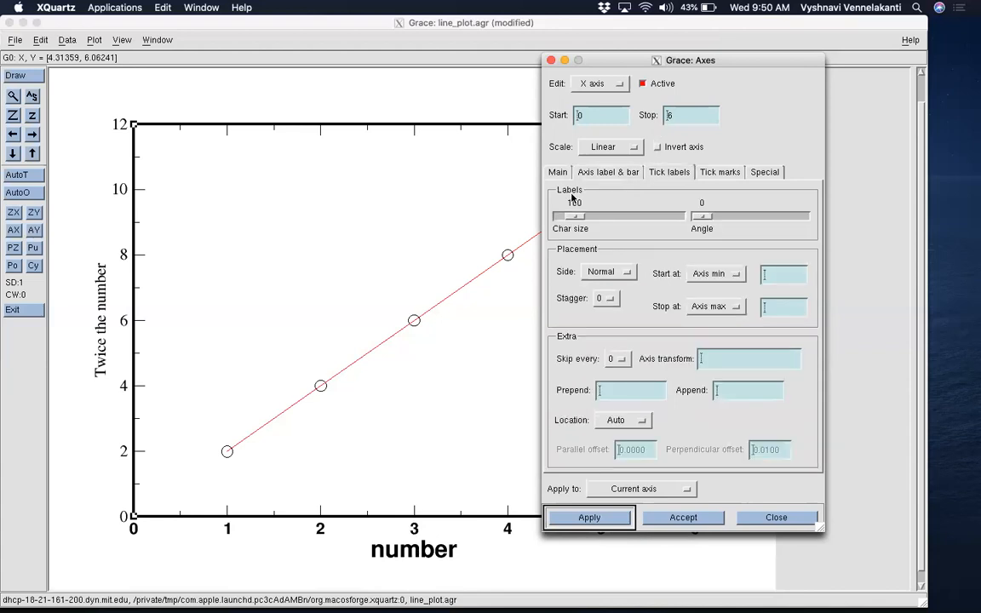
{"action": "left_click", "coordinate": [599, 215]}
{"action": "left_click", "coordinate": [600, 215]}
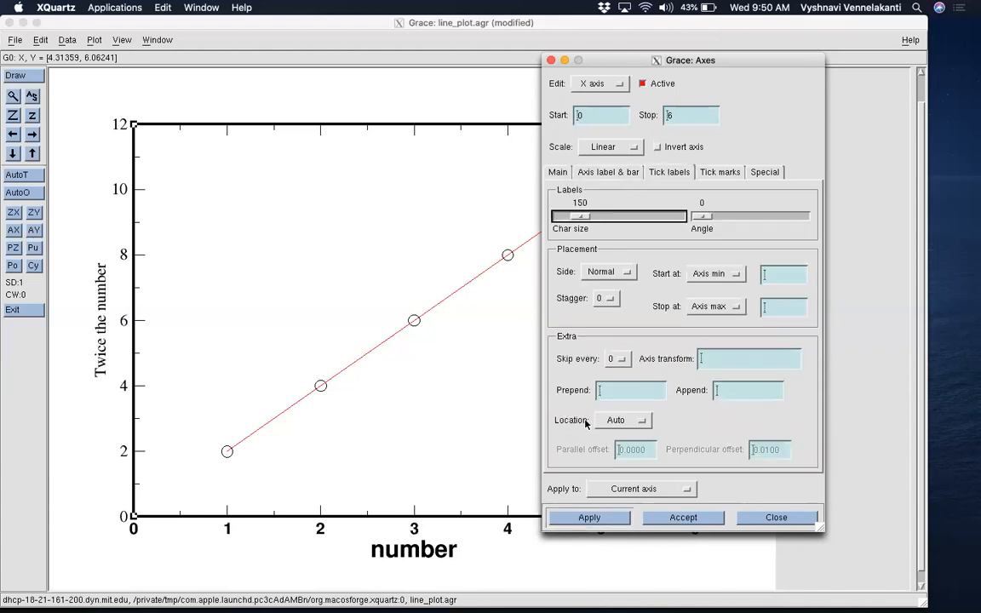
{"action": "left_click", "coordinate": [579, 519]}
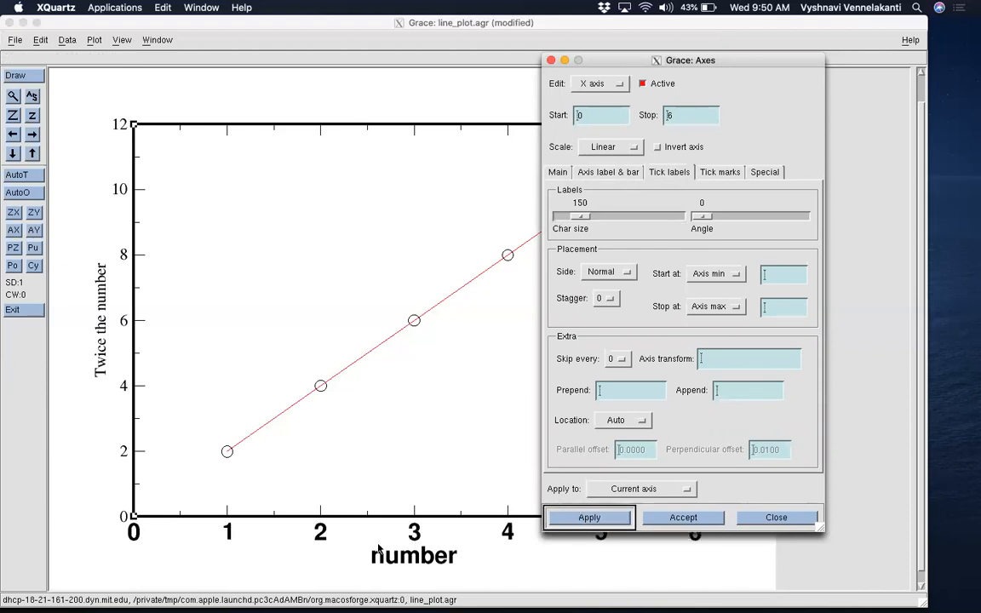
Try outward-pointing tick marks on the X axis, and set them back to pointing in
{"action": "left_click_drag", "start_coordinate": [653, 56], "coordinate": [679, 43]}
{"action": "left_click", "coordinate": [748, 160]}
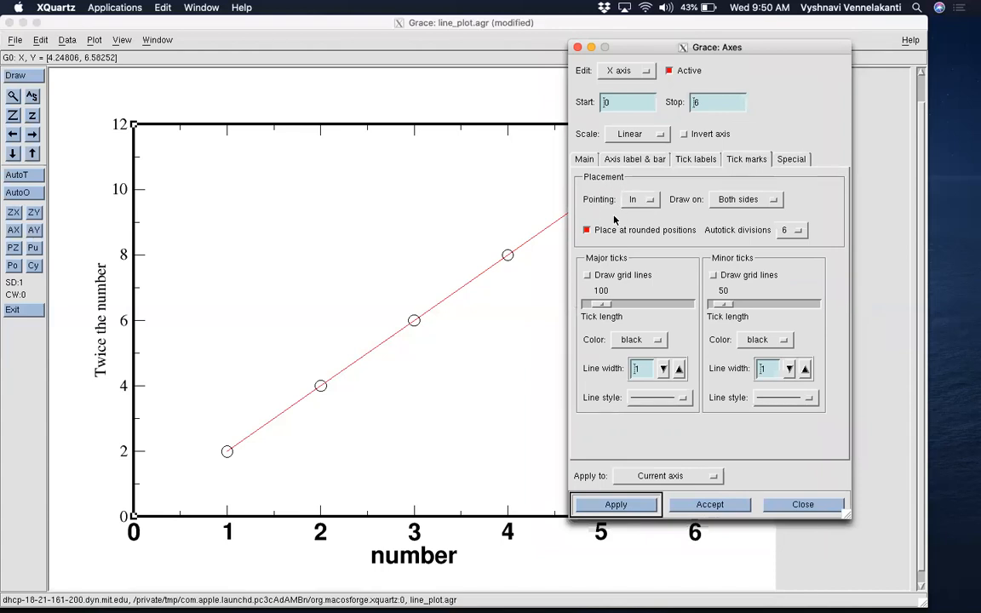
{"action": "left_click_drag", "start_coordinate": [653, 55], "coordinate": [409, 85]}
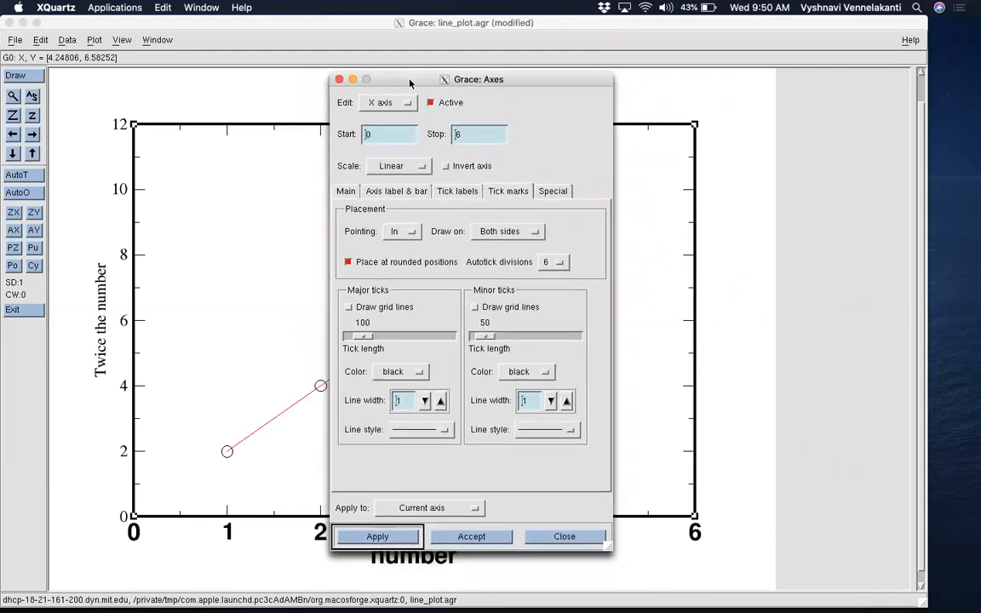
{"action": "left_click", "coordinate": [393, 234]}
{"action": "left_click", "coordinate": [395, 248]}
{"action": "left_click", "coordinate": [362, 543]}
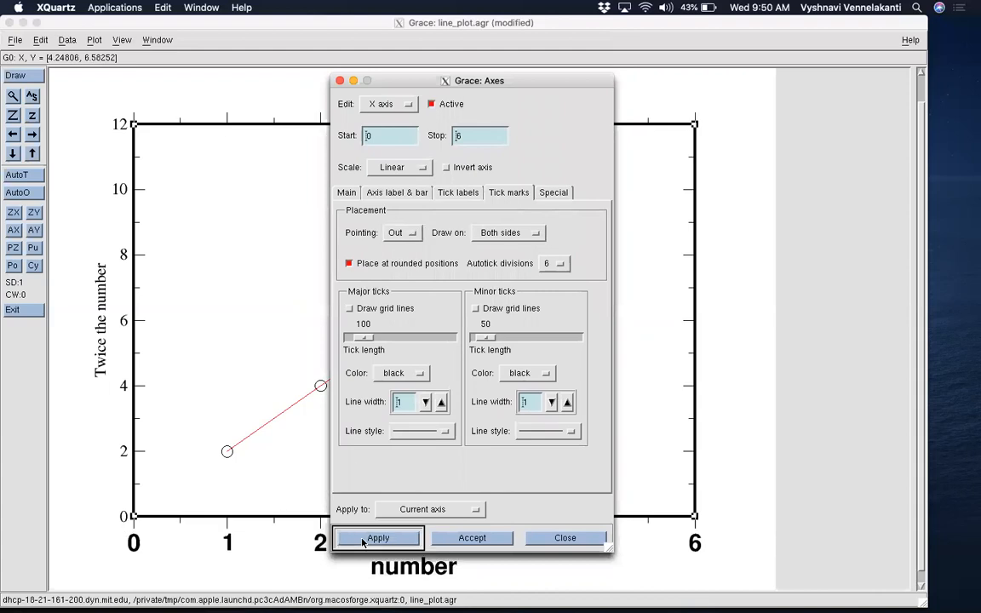
{"action": "left_click_drag", "start_coordinate": [385, 80], "coordinate": [674, 90]}
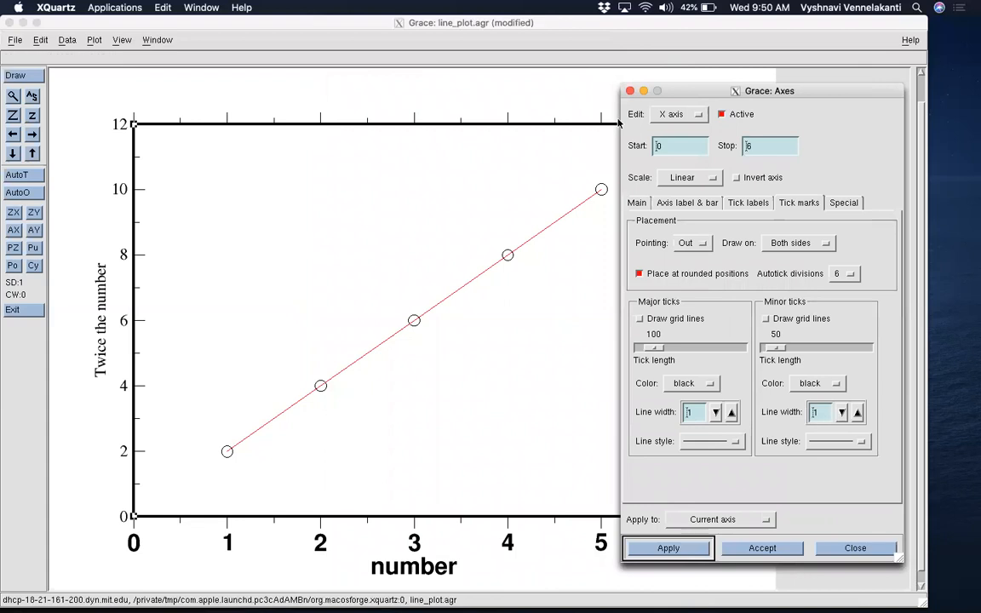
{"action": "left_click", "coordinate": [687, 243]}
{"action": "left_click", "coordinate": [681, 229]}
{"action": "left_click", "coordinate": [660, 548]}
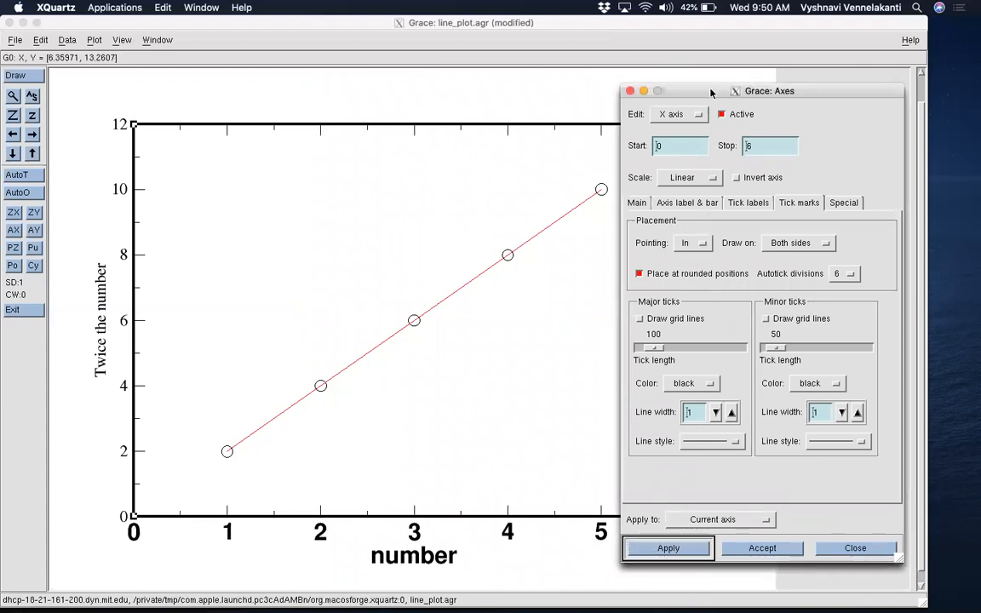
Try drawing the X axis tick marks on the normal side only
{"action": "left_click_drag", "start_coordinate": [716, 92], "coordinate": [639, 78]}
{"action": "left_click_drag", "start_coordinate": [585, 76], "coordinate": [381, 54]}
{"action": "left_click", "coordinate": [506, 205]}
{"action": "left_click", "coordinate": [498, 176]}
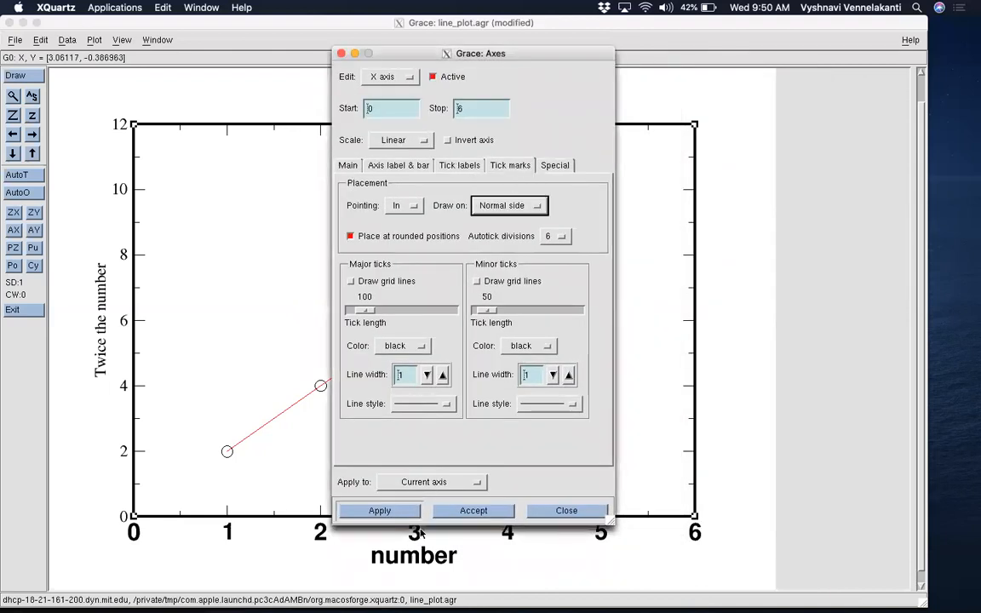
{"action": "left_click", "coordinate": [394, 513]}
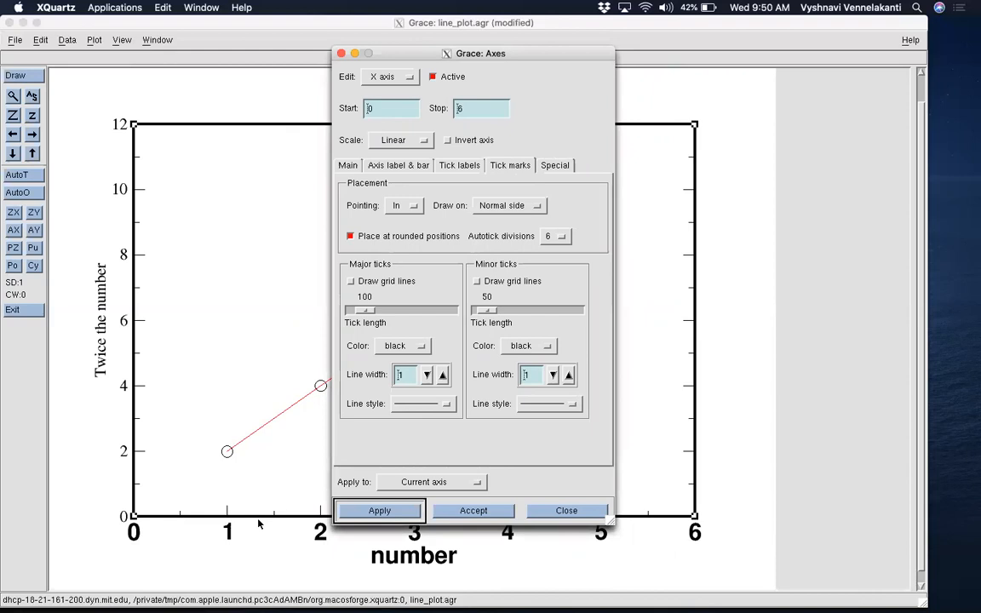
Try drawing the X axis tick marks on the opposite side only, keeping the dialog clear of the plot's upper edge
{"action": "left_click_drag", "start_coordinate": [517, 54], "coordinate": [628, 41]}
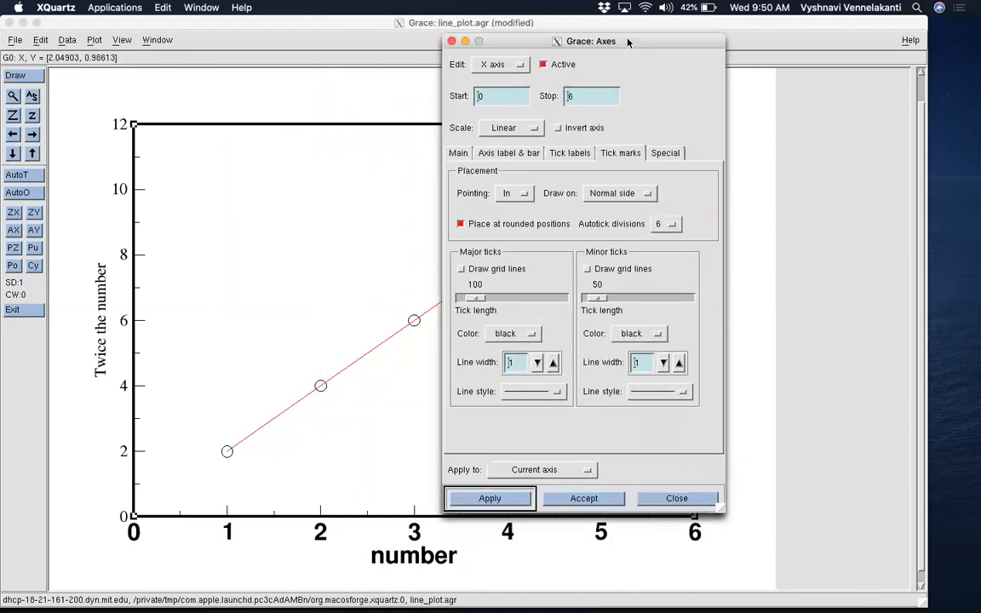
{"action": "left_click", "coordinate": [631, 193]}
{"action": "left_click", "coordinate": [625, 209]}
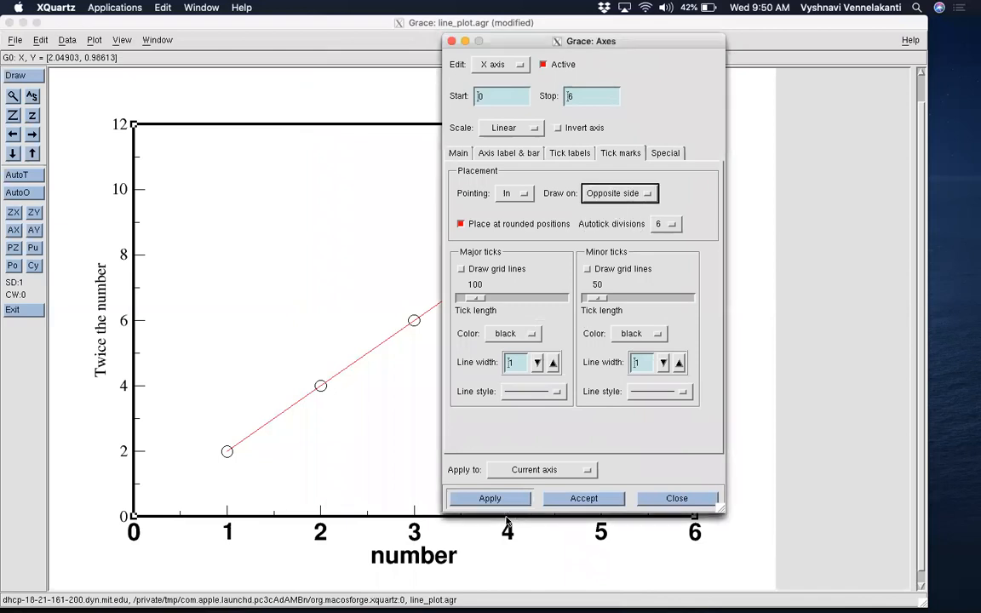
{"action": "left_click", "coordinate": [498, 495]}
{"action": "left_click_drag", "start_coordinate": [489, 41], "coordinate": [533, 208]}
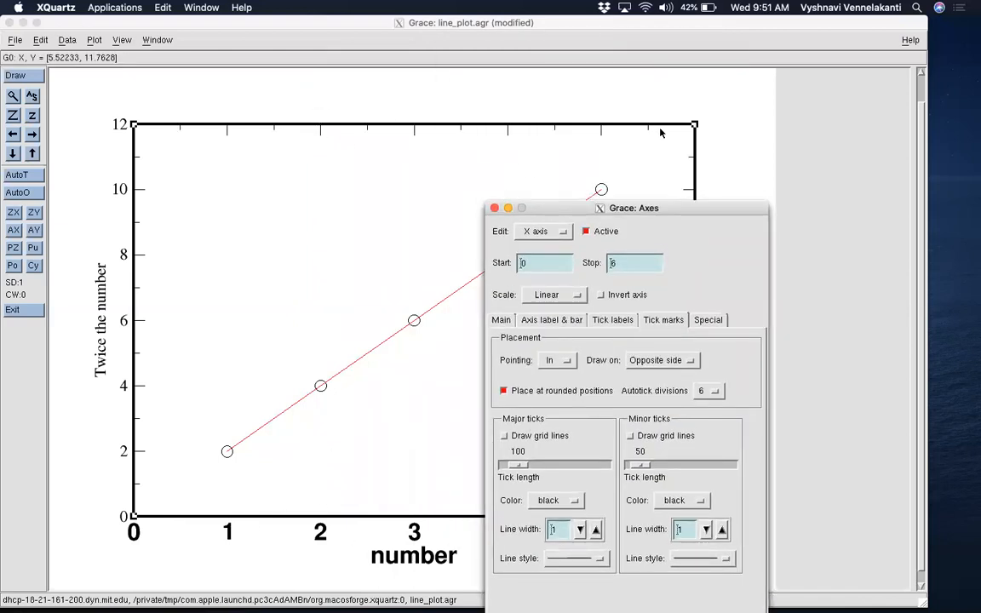
Set the X axis tick marks back to being drawn on both sides and apply
{"action": "left_click_drag", "start_coordinate": [666, 211], "coordinate": [668, 99]}
{"action": "left_click", "coordinate": [662, 249]}
{"action": "left_click", "coordinate": [660, 264]}
{"action": "left_click", "coordinate": [525, 555]}
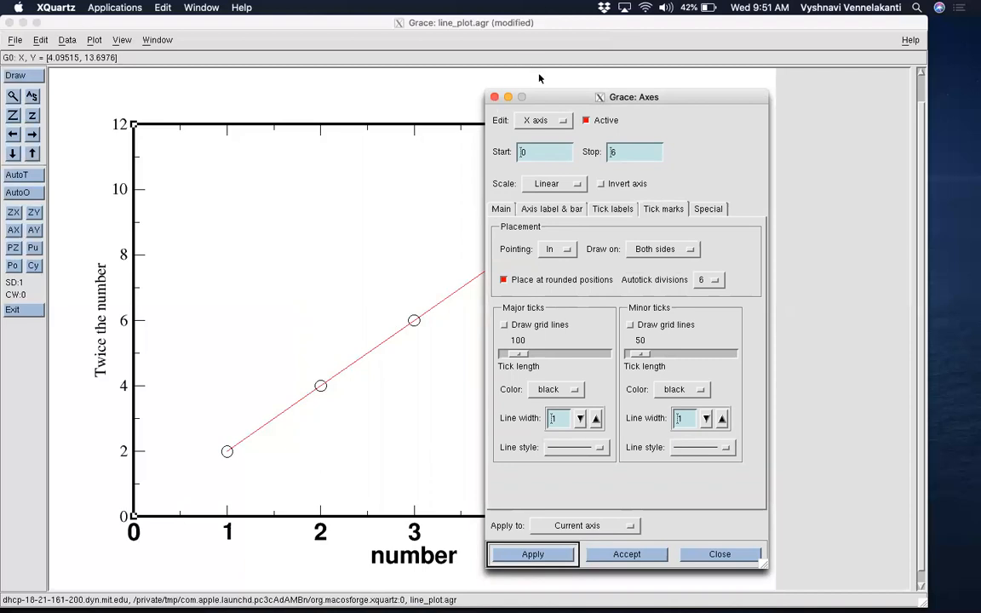
Set the line width of the X axis major and minor ticks to 3 and apply
{"action": "left_click_drag", "start_coordinate": [537, 93], "coordinate": [592, 84]}
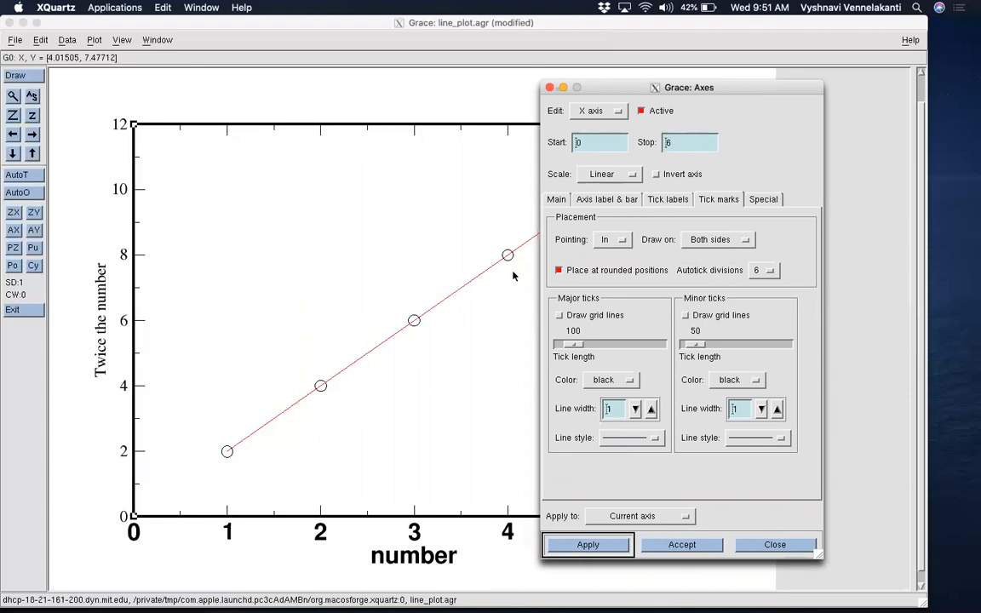
{"action": "left_click", "coordinate": [650, 409]}
{"action": "left_click", "coordinate": [649, 410]}
{"action": "left_click", "coordinate": [650, 409]}
{"action": "left_click", "coordinate": [649, 410]}
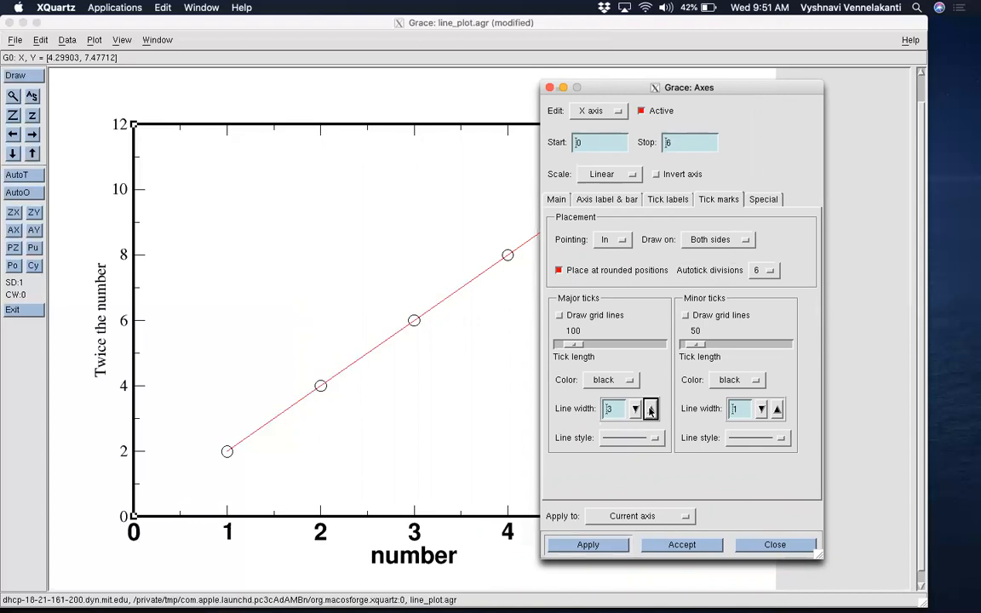
{"action": "left_click", "coordinate": [777, 410]}
{"action": "left_click", "coordinate": [777, 409]}
{"action": "left_click", "coordinate": [579, 545]}
{"action": "left_click_drag", "start_coordinate": [707, 84], "coordinate": [679, 51]}
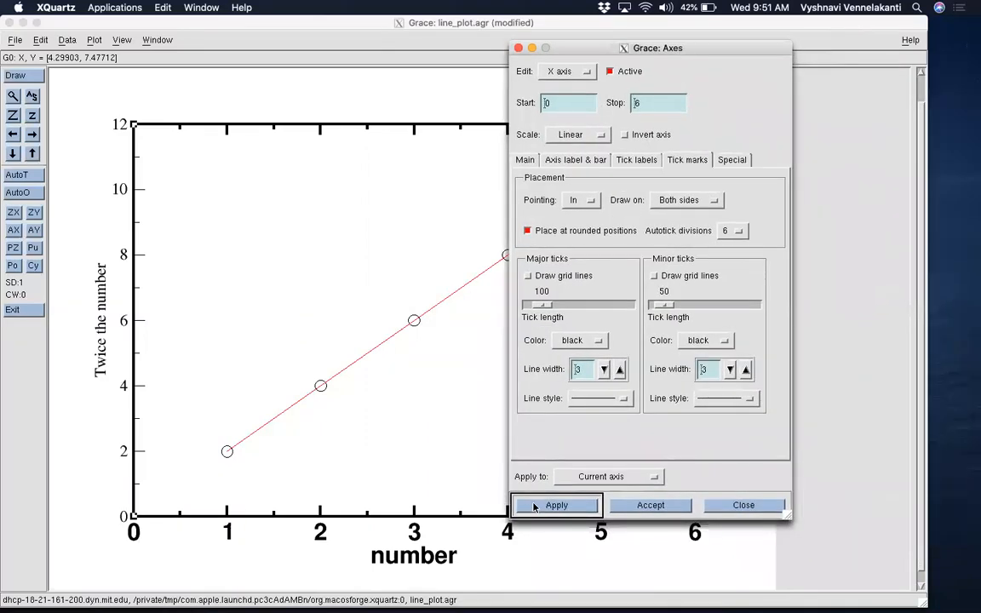
Switch to editing the Y axis, set its major and minor tick line widths to 3, and apply
{"action": "left_click", "coordinate": [559, 71]}
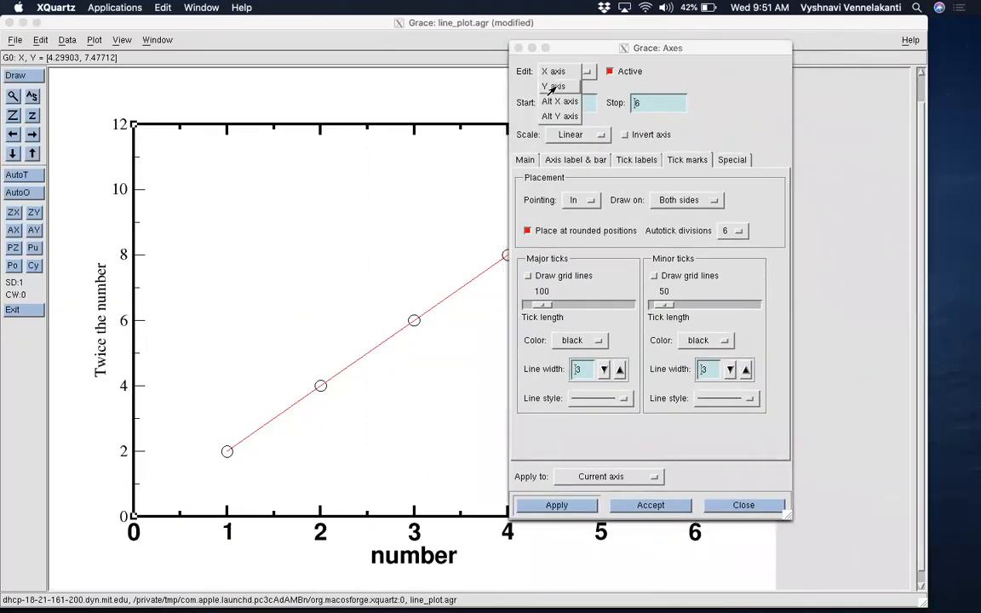
{"action": "left_click", "coordinate": [554, 87]}
{"action": "left_click_drag", "start_coordinate": [601, 53], "coordinate": [566, 78]}
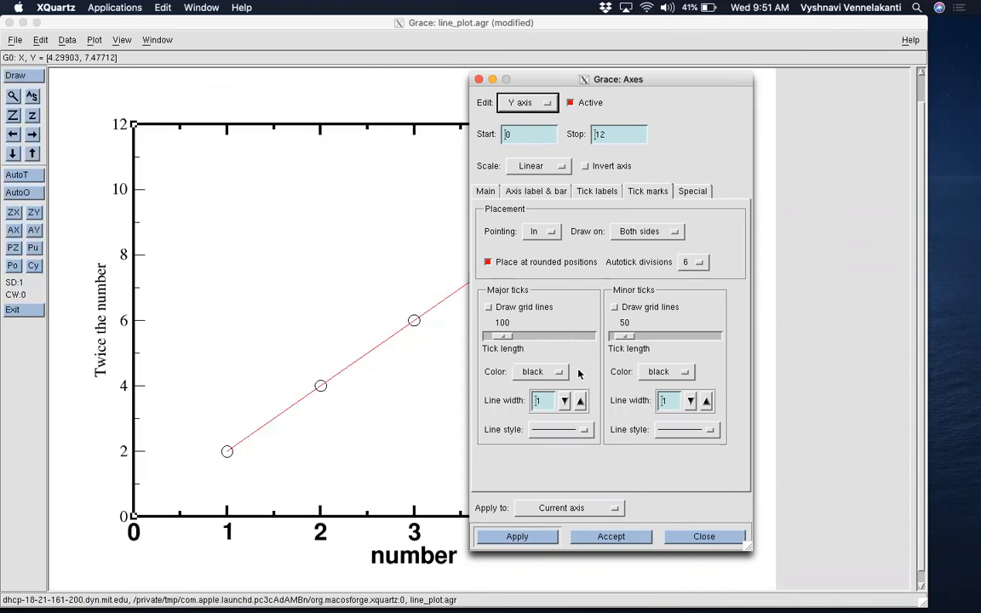
{"action": "left_click", "coordinate": [579, 400]}
{"action": "left_click", "coordinate": [581, 402]}
{"action": "left_click", "coordinate": [706, 402]}
{"action": "left_click", "coordinate": [707, 402]}
{"action": "left_click", "coordinate": [706, 402]}
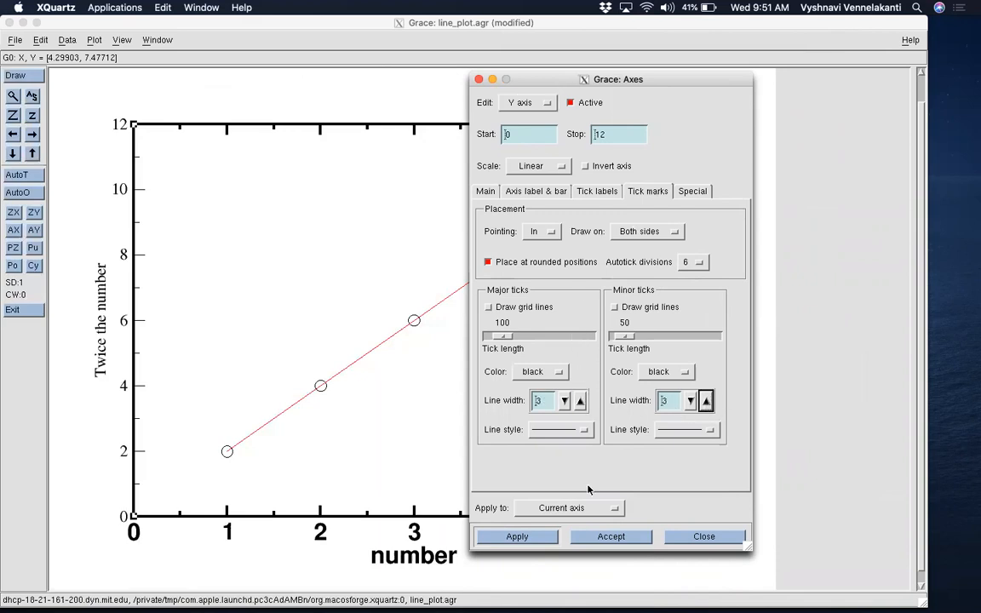
{"action": "left_click", "coordinate": [529, 536]}
Set the character size of the Y axis tick labels to 150 and apply it
{"action": "left_click_drag", "start_coordinate": [509, 75], "coordinate": [594, 49]}
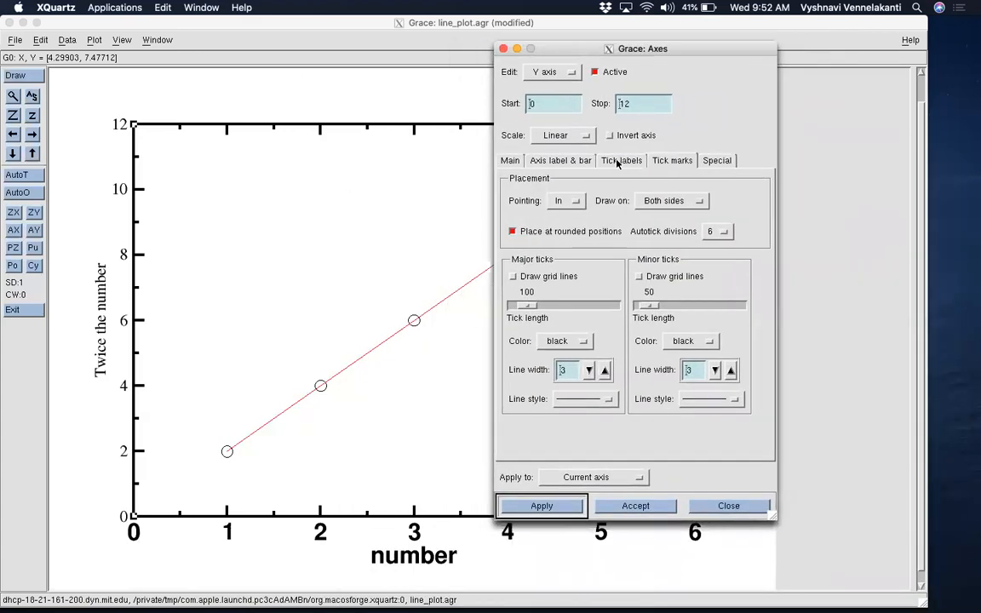
{"action": "left_click", "coordinate": [618, 164]}
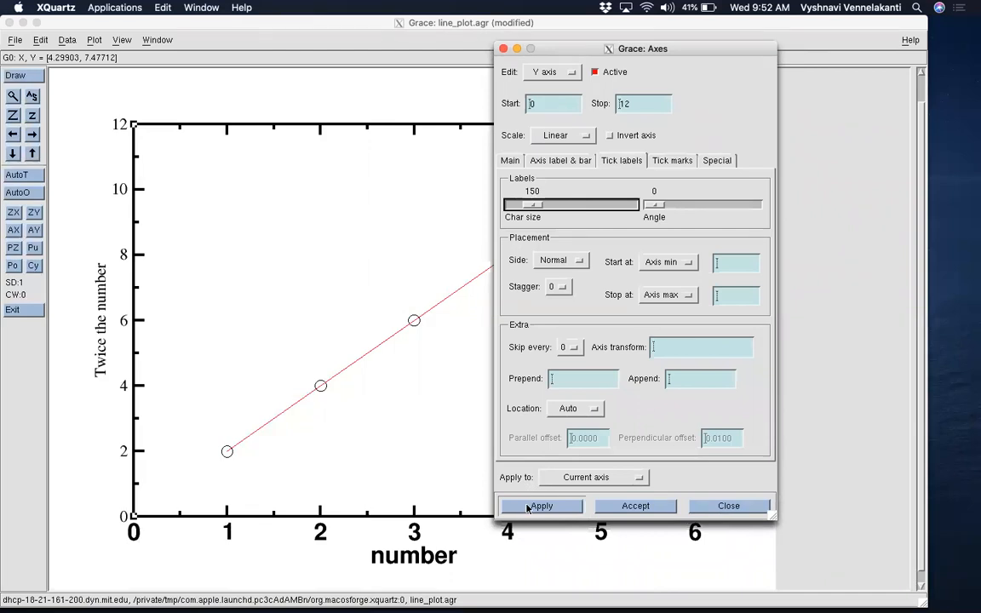
{"action": "left_click", "coordinate": [511, 506]}
Format the Y axis label in Helvetica-Bold at character size 150, set the axis bar width to 3, and apply
{"action": "left_click", "coordinate": [585, 161]}
{"action": "left_click", "coordinate": [588, 200]}
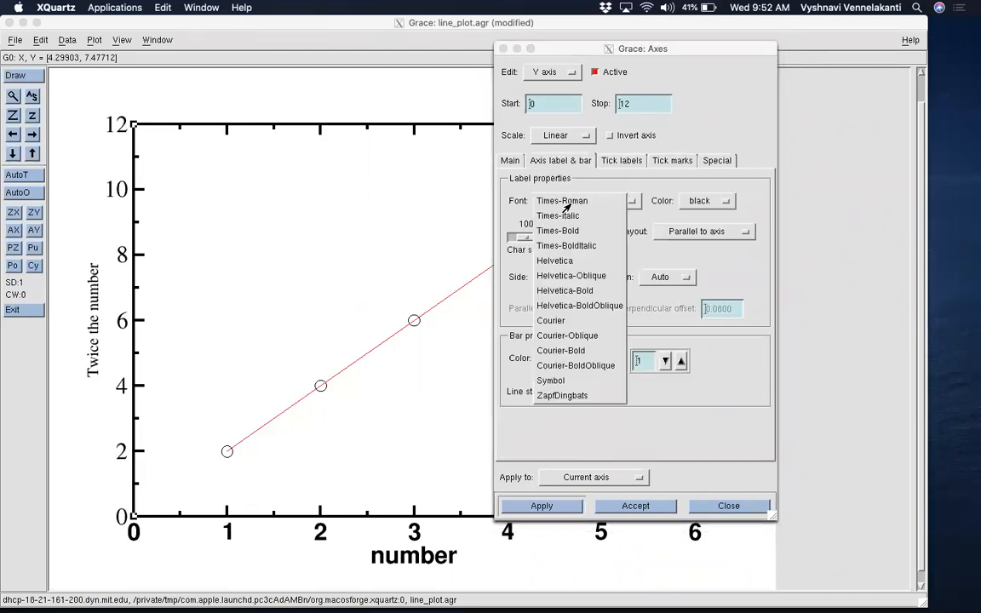
{"action": "left_click", "coordinate": [562, 291]}
{"action": "left_click", "coordinate": [545, 237]}
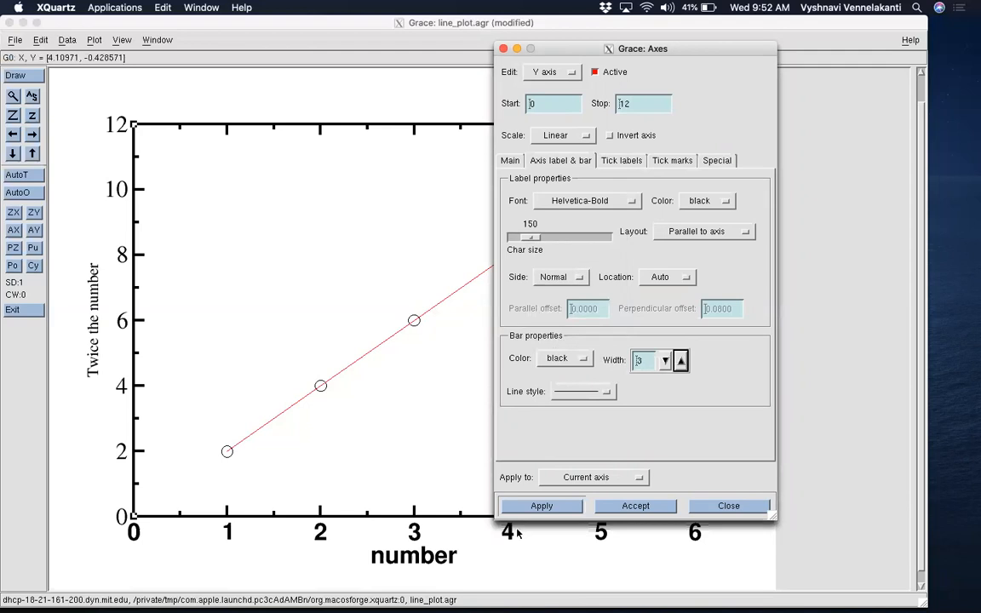
{"action": "left_click", "coordinate": [538, 507]}
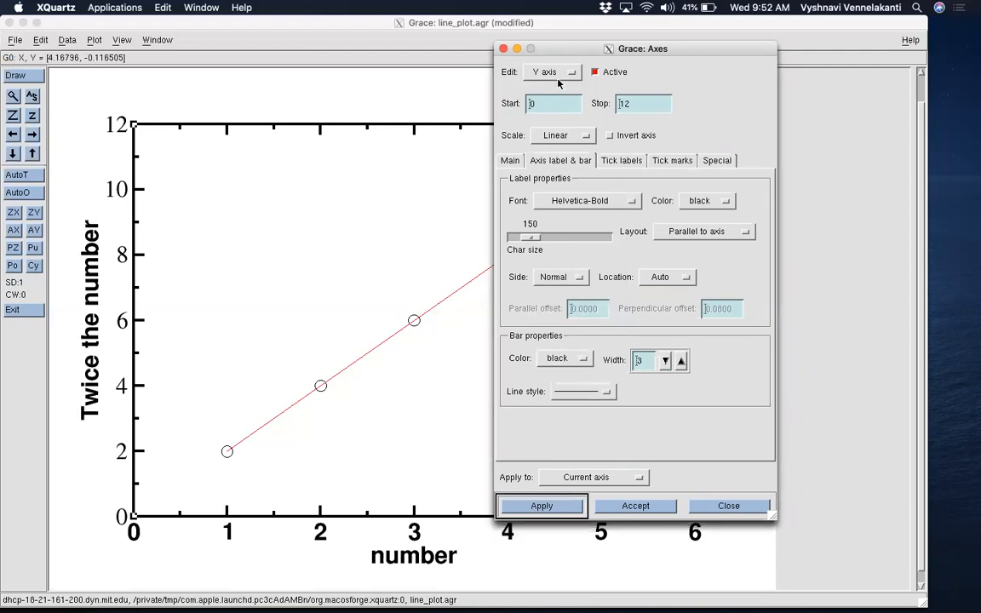
Set the Y axis tick label font to Helvetica-Bold and apply it
{"action": "left_click", "coordinate": [508, 161]}
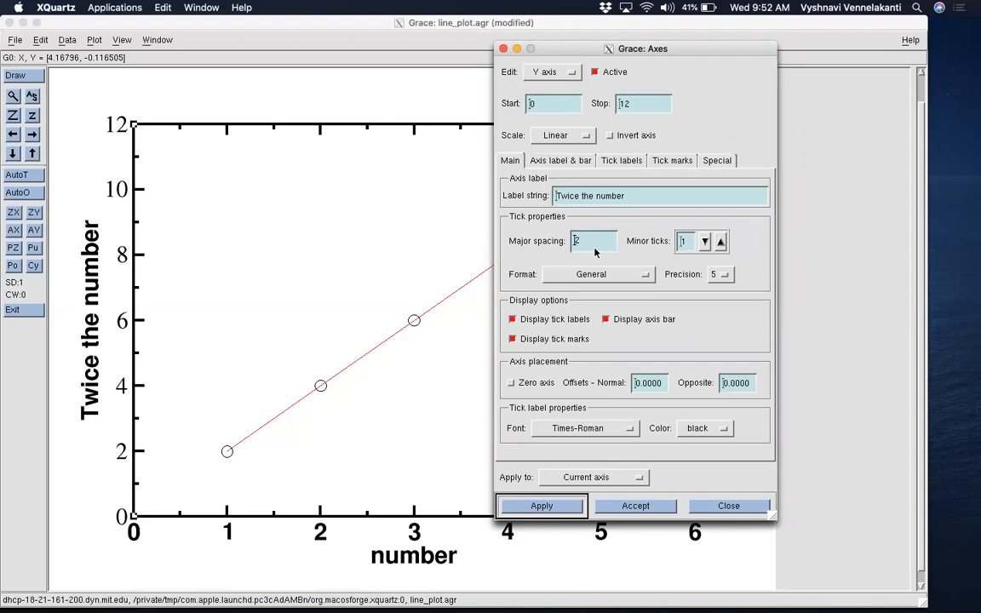
{"action": "left_click", "coordinate": [539, 428]}
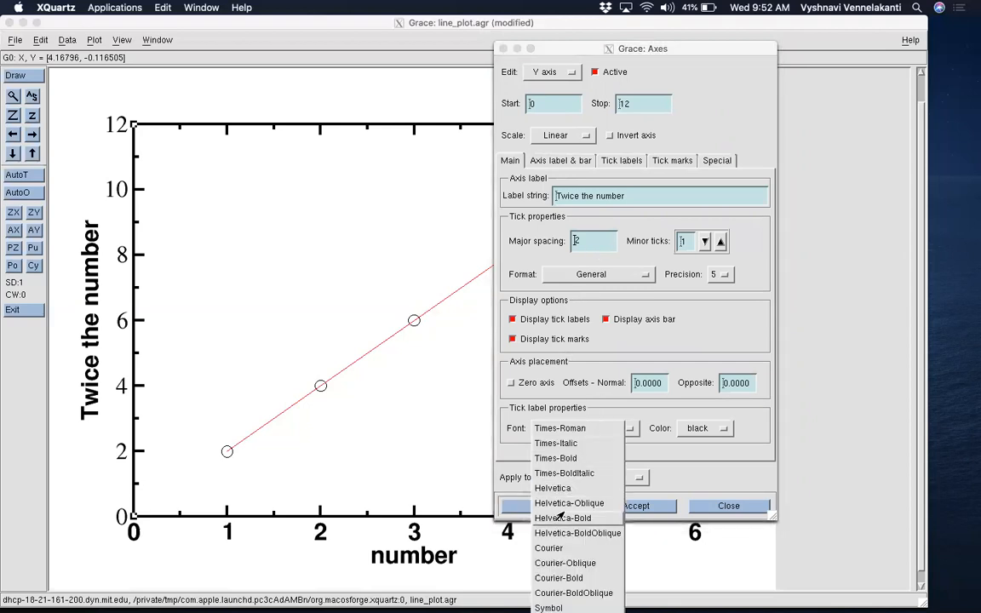
{"action": "left_click", "coordinate": [561, 517]}
{"action": "left_click", "coordinate": [542, 506]}
{"action": "left_click_drag", "start_coordinate": [591, 49], "coordinate": [800, 79]}
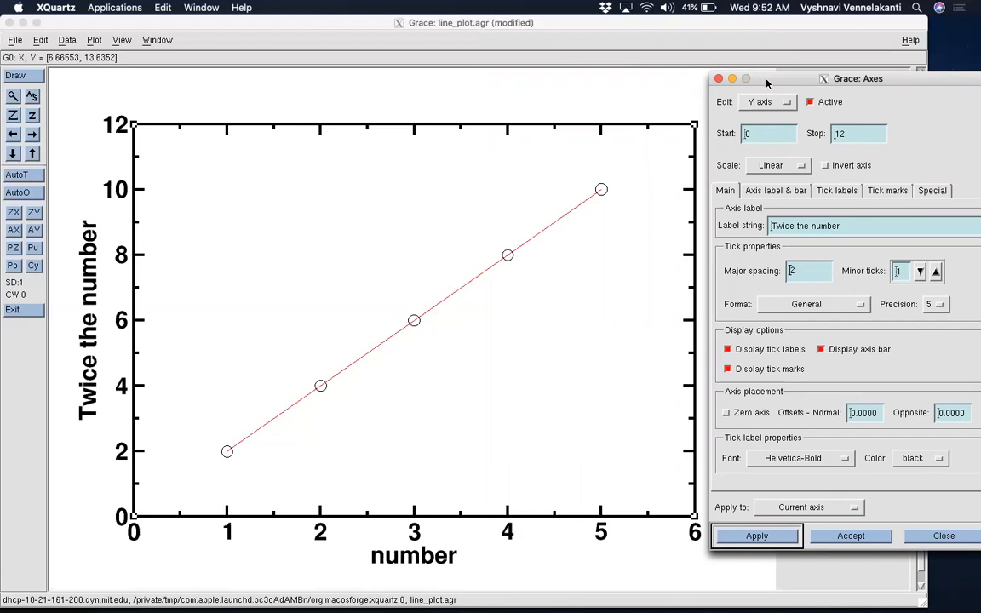
{"action": "left_click_drag", "start_coordinate": [768, 80], "coordinate": [688, 61]}
Try a major tick spacing of 1 on the Y axis and apply it
{"action": "left_click", "coordinate": [719, 252]}
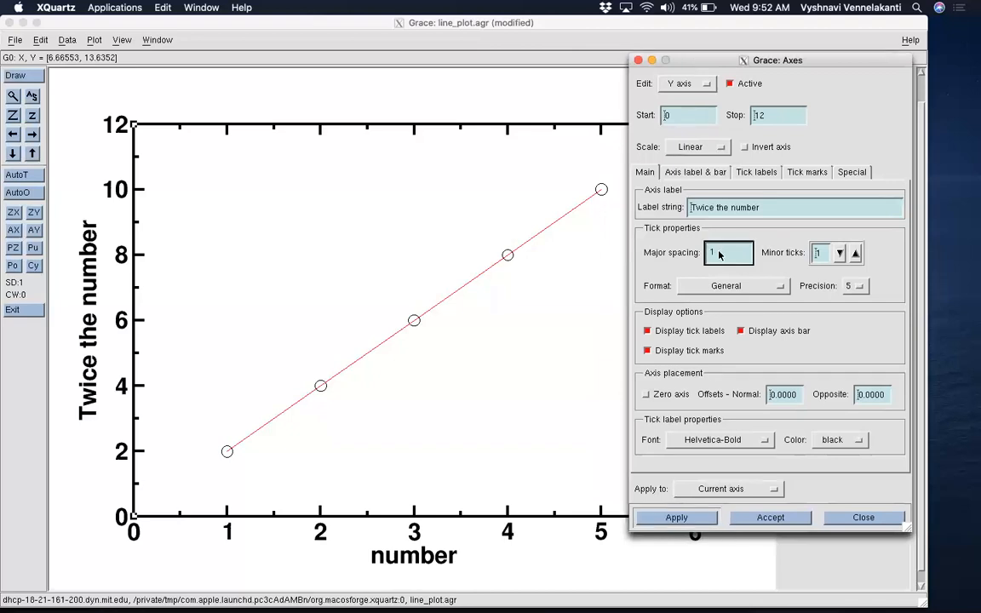
{"action": "type", "text": "1"}
{"action": "left_click", "coordinate": [680, 516]}
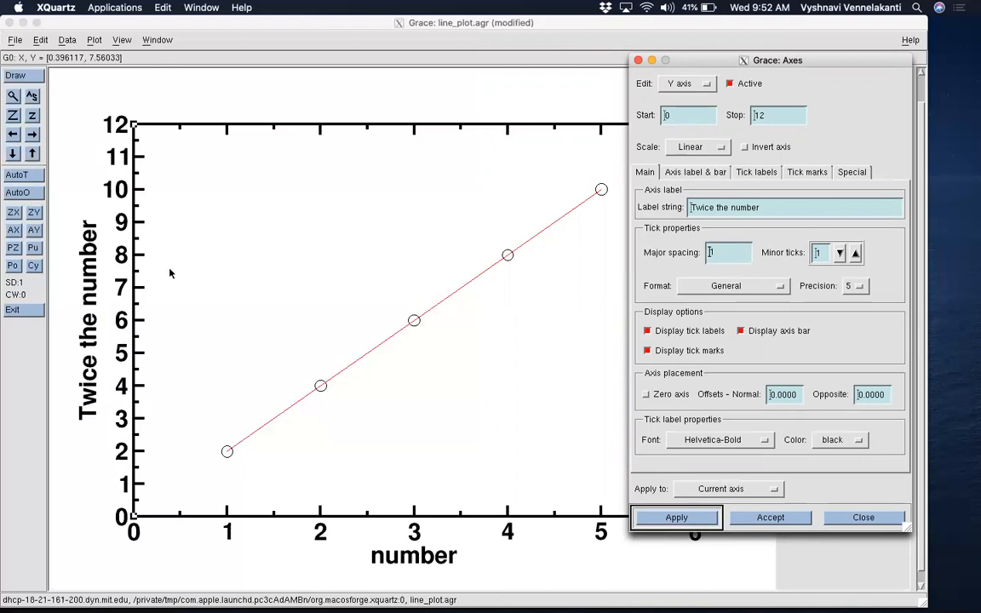
Set the Y axis major tick spacing to 2, apply it, and accept the axis settings
{"action": "left_click", "coordinate": [737, 258]}
{"action": "key", "text": "BackSpace"}
{"action": "type", "text": "2"}
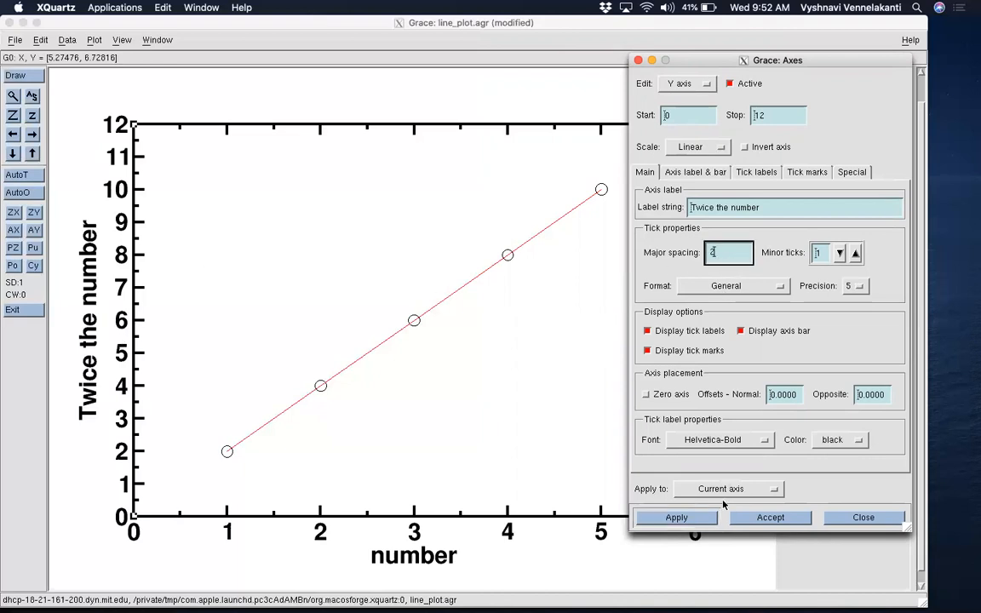
{"action": "left_click", "coordinate": [678, 518]}
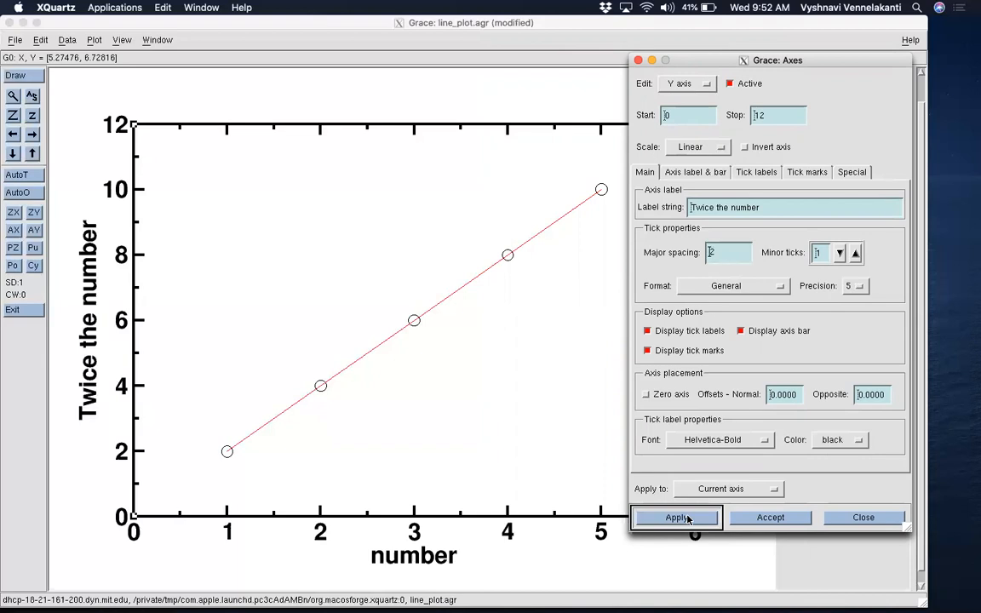
{"action": "left_click_drag", "start_coordinate": [673, 59], "coordinate": [590, 59]}
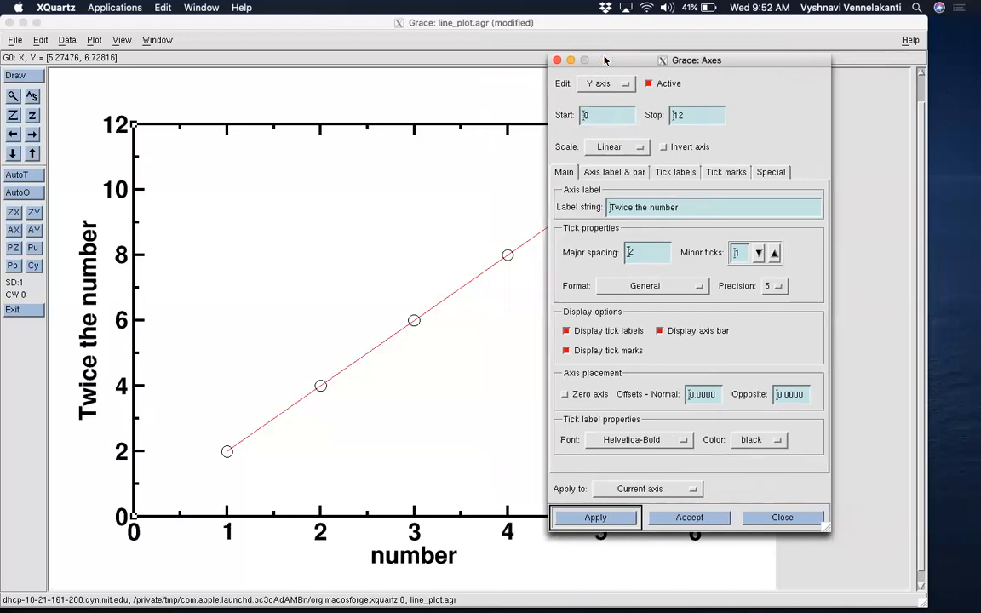
{"action": "left_click", "coordinate": [689, 516]}
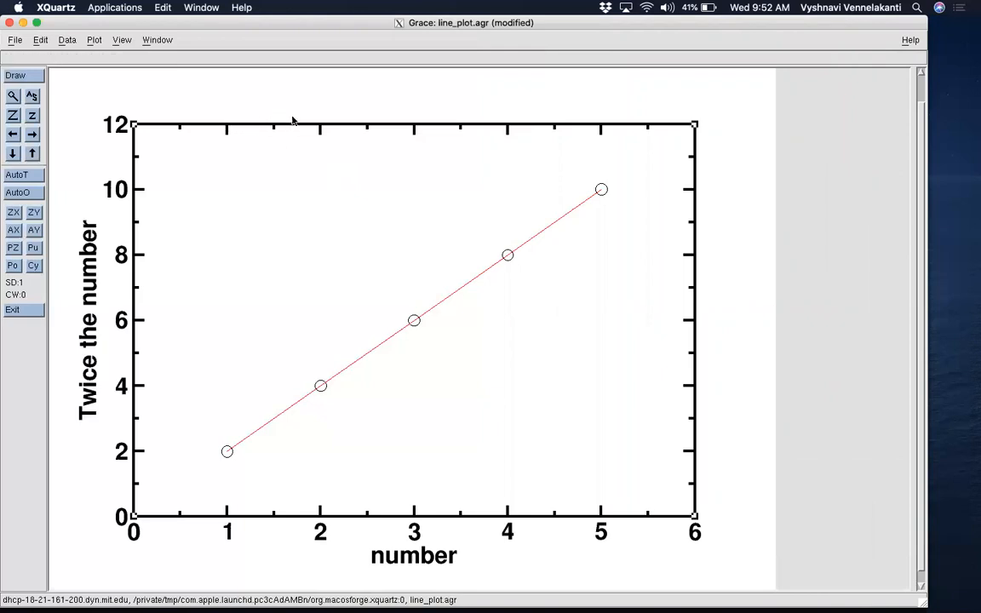
Reopen the axis properties, change the Y axis label to "twice the number" in lowercase, and accept the change
{"action": "left_click", "coordinate": [94, 40]}
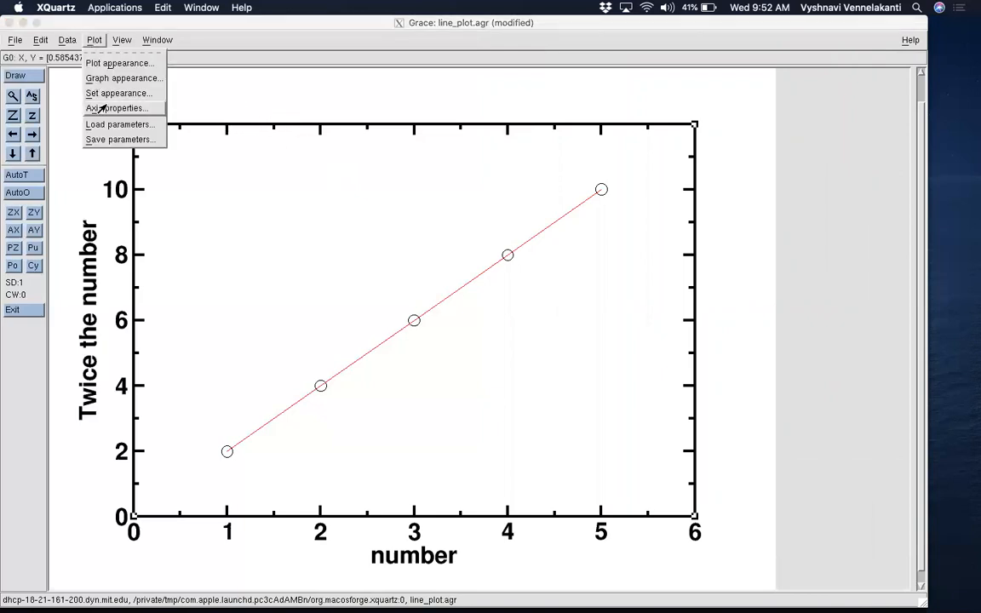
{"action": "left_click", "coordinate": [94, 107]}
{"action": "left_click_drag", "start_coordinate": [625, 79], "coordinate": [633, 61]}
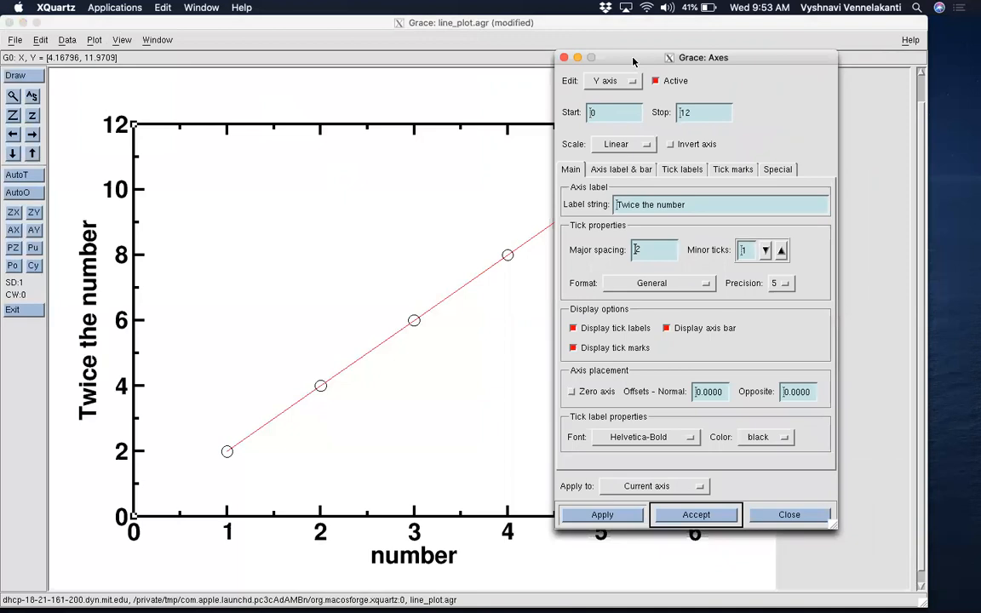
{"action": "left_click", "coordinate": [620, 207]}
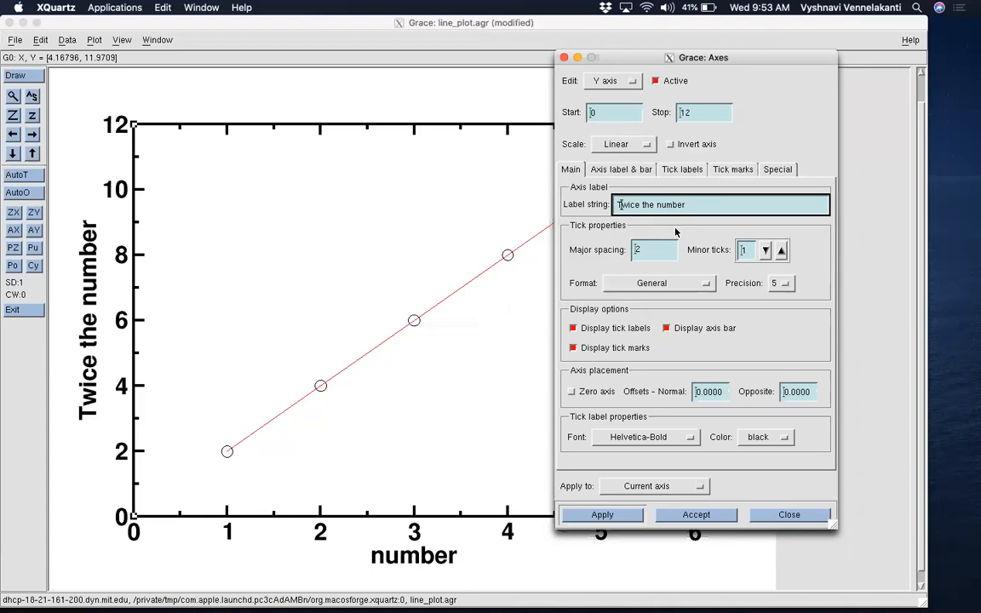
{"action": "key", "text": "BackSpace"}
{"action": "type", "text": "t"}
{"action": "left_click", "coordinate": [603, 516]}
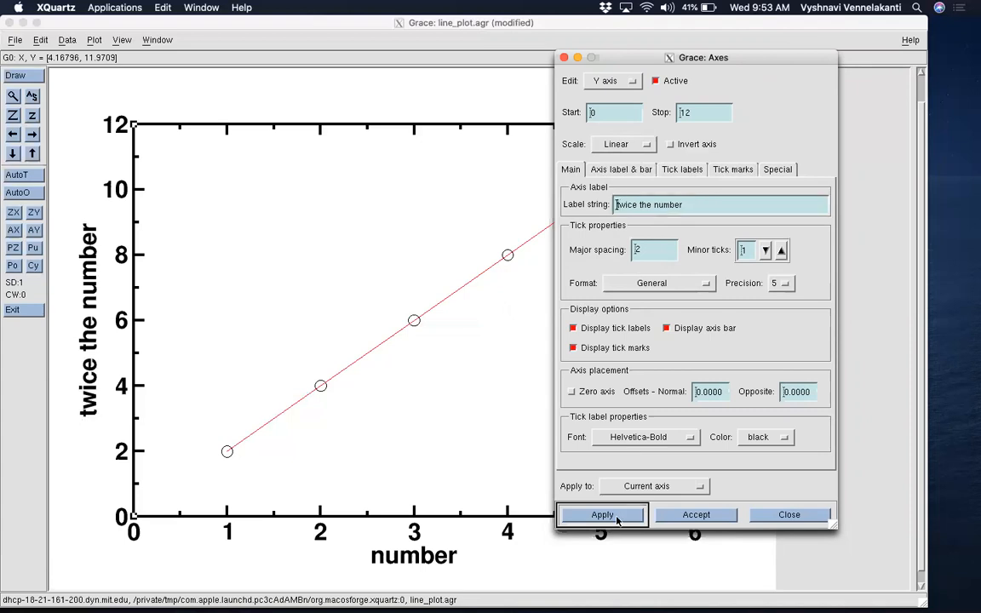
{"action": "left_click", "coordinate": [681, 515]}
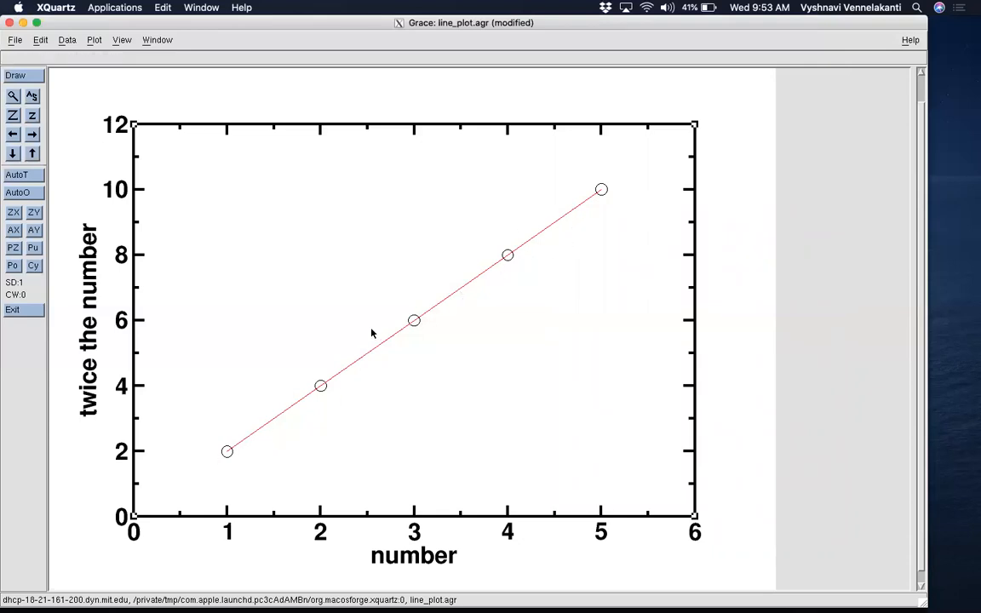
Open the set appearance settings, set the circle symbol size of the data set to 150, and apply it
{"action": "left_click", "coordinate": [93, 41]}
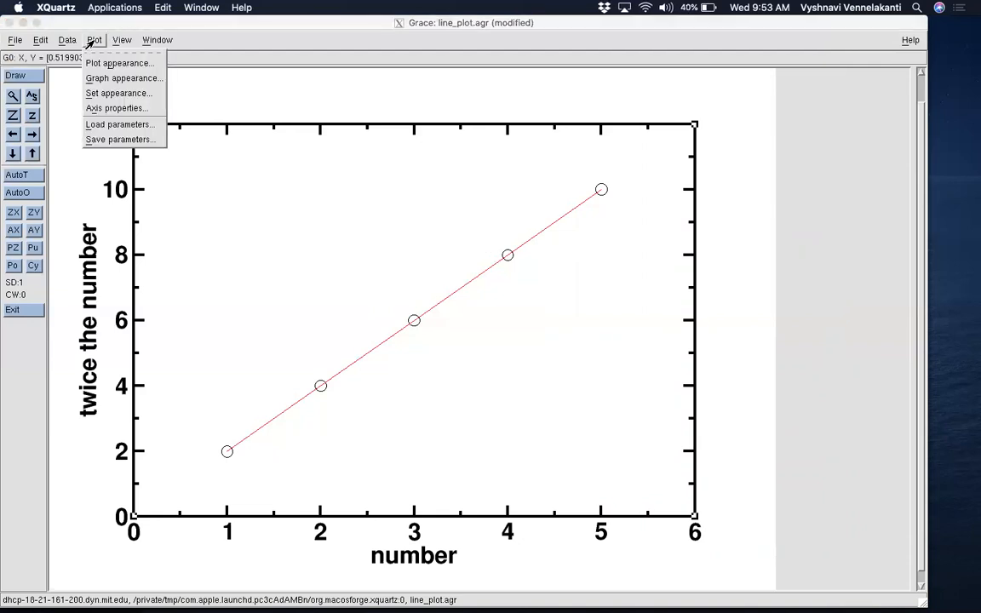
{"action": "left_click", "coordinate": [102, 93]}
{"action": "left_click_drag", "start_coordinate": [403, 93], "coordinate": [667, 72]}
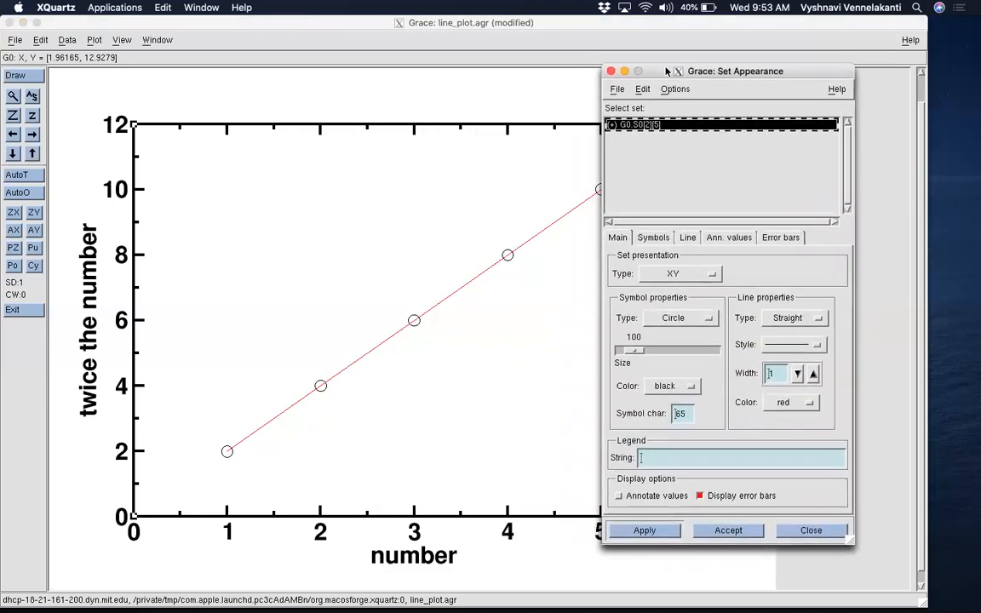
{"action": "left_click", "coordinate": [656, 358]}
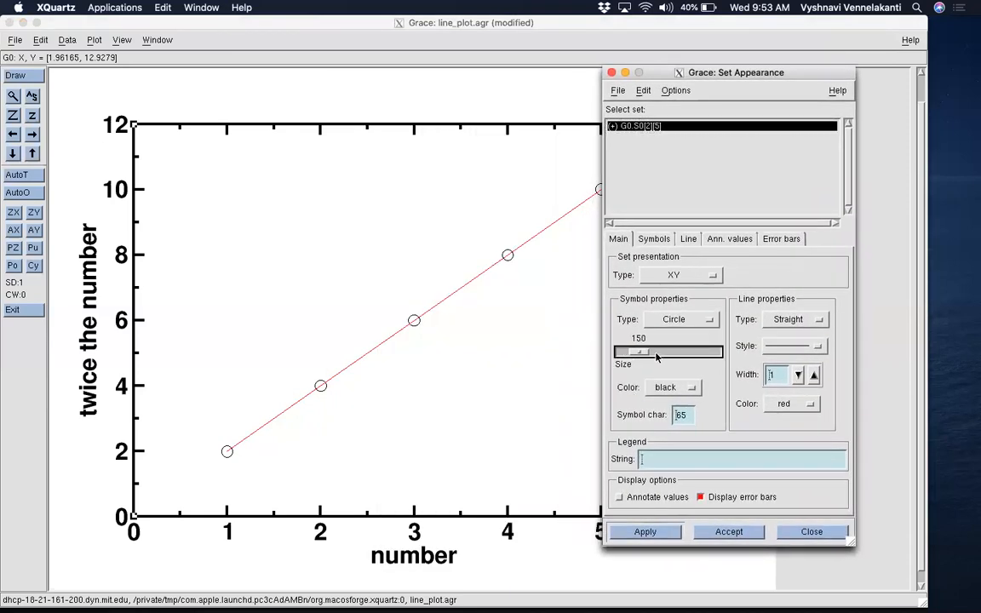
{"action": "left_click", "coordinate": [645, 532]}
{"action": "left_click_drag", "start_coordinate": [664, 75], "coordinate": [687, 73]}
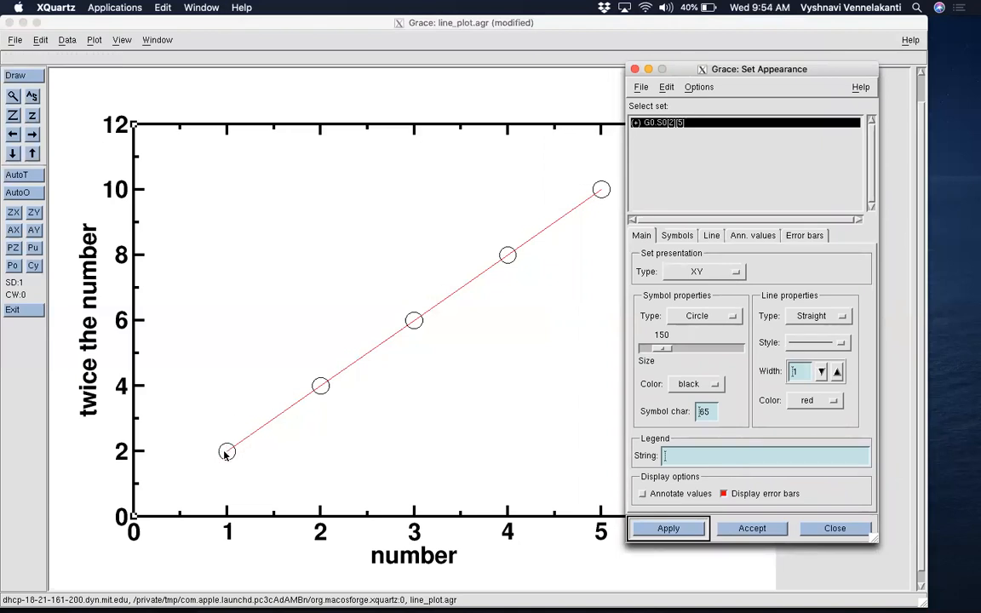
Set the outline width of the data set's symbols to 3 and apply it
{"action": "left_click", "coordinate": [684, 236]}
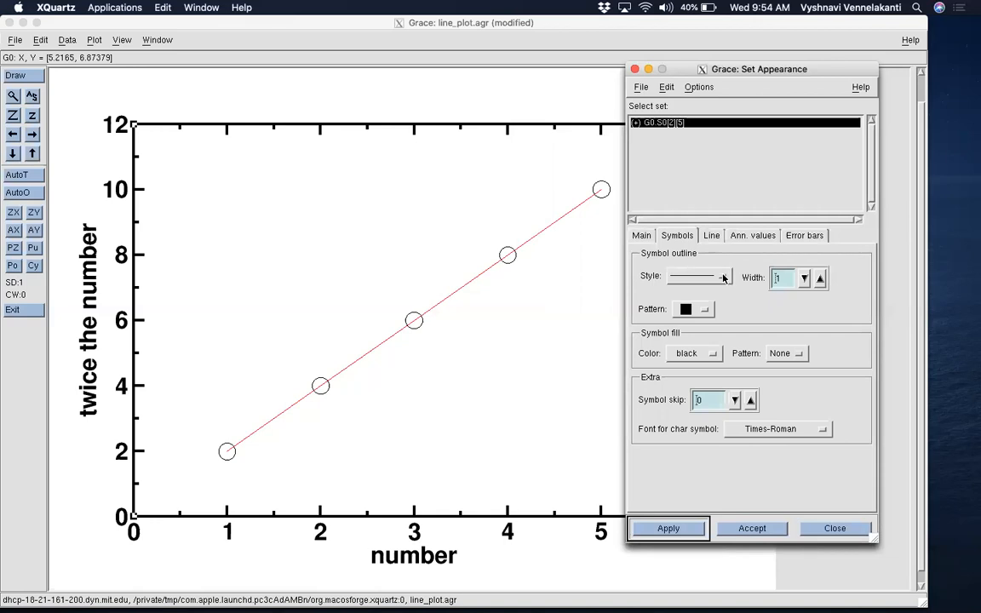
{"action": "left_click", "coordinate": [819, 279]}
{"action": "left_click", "coordinate": [668, 528]}
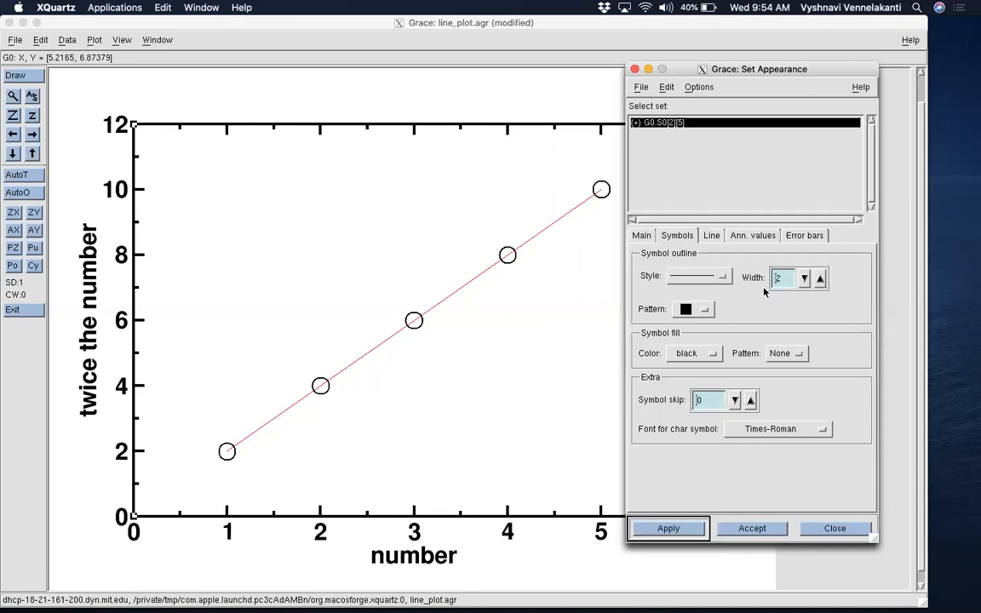
{"action": "left_click", "coordinate": [822, 278]}
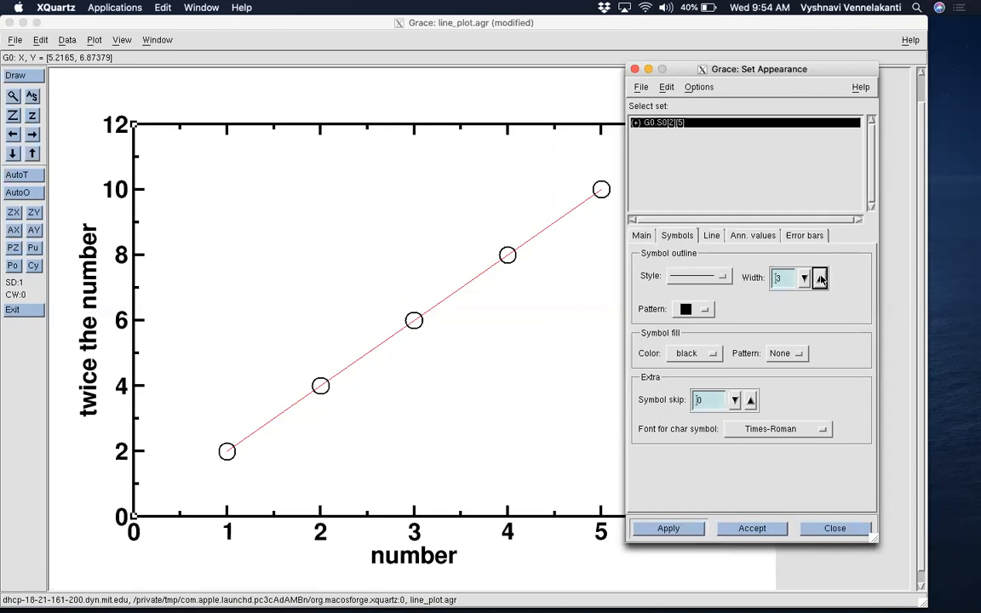
{"action": "left_click", "coordinate": [666, 529]}
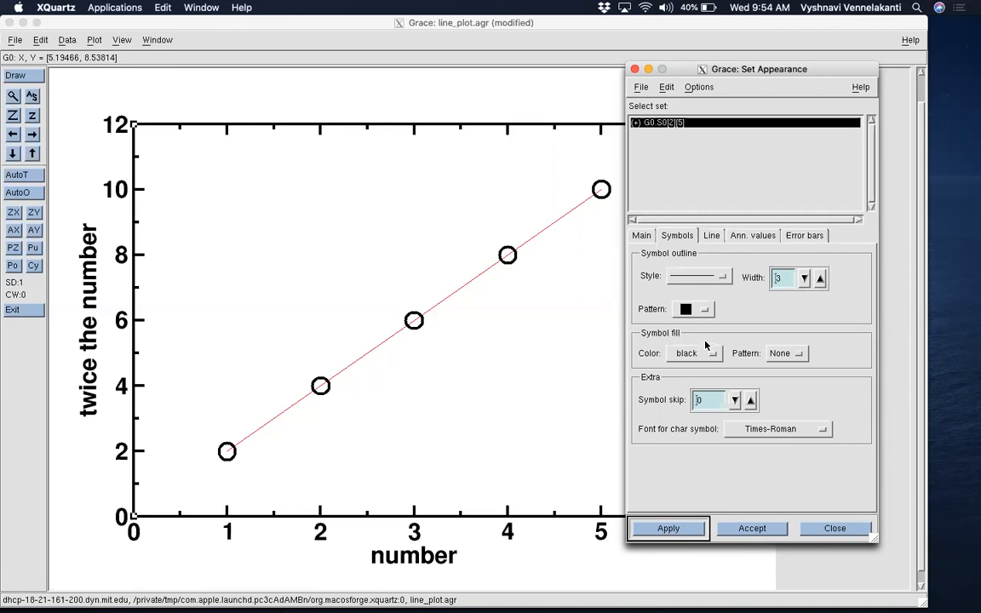
Set the data set's line color to black and apply it
{"action": "left_click", "coordinate": [643, 236]}
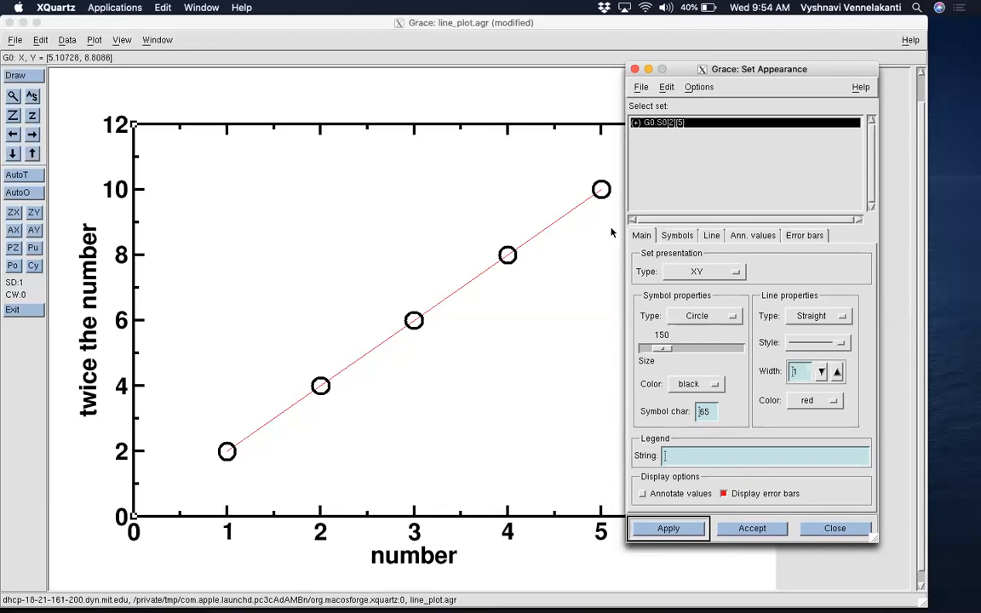
{"action": "left_click", "coordinate": [833, 401]}
{"action": "left_click", "coordinate": [826, 402]}
{"action": "left_click", "coordinate": [827, 400]}
{"action": "left_click", "coordinate": [764, 389]}
{"action": "left_click", "coordinate": [668, 528]}
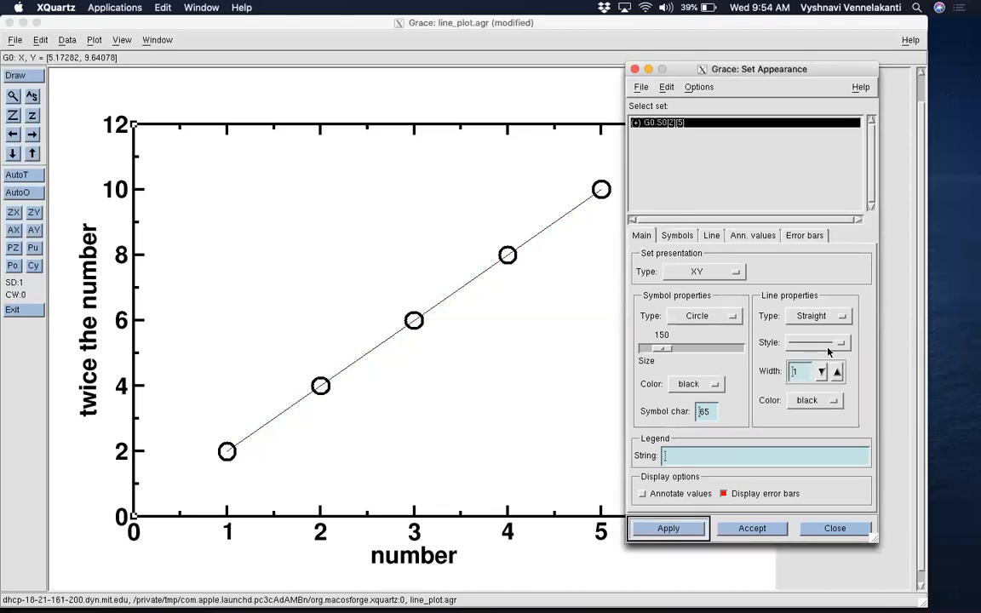
Set the data set's line width to 3 and apply it
{"action": "left_click", "coordinate": [836, 372]}
{"action": "left_click", "coordinate": [836, 372]}
{"action": "left_click", "coordinate": [836, 372]}
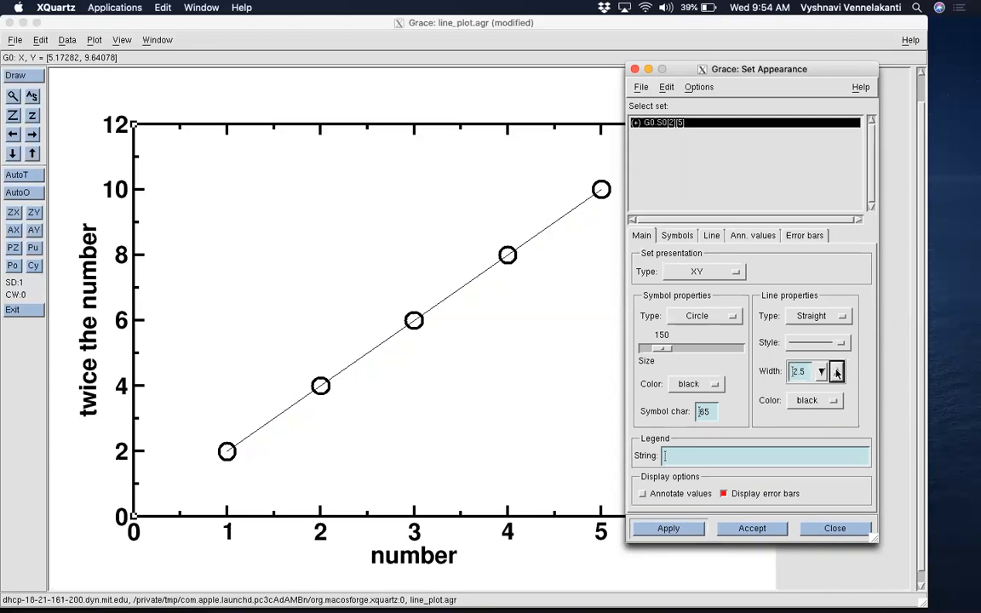
{"action": "left_click", "coordinate": [683, 528]}
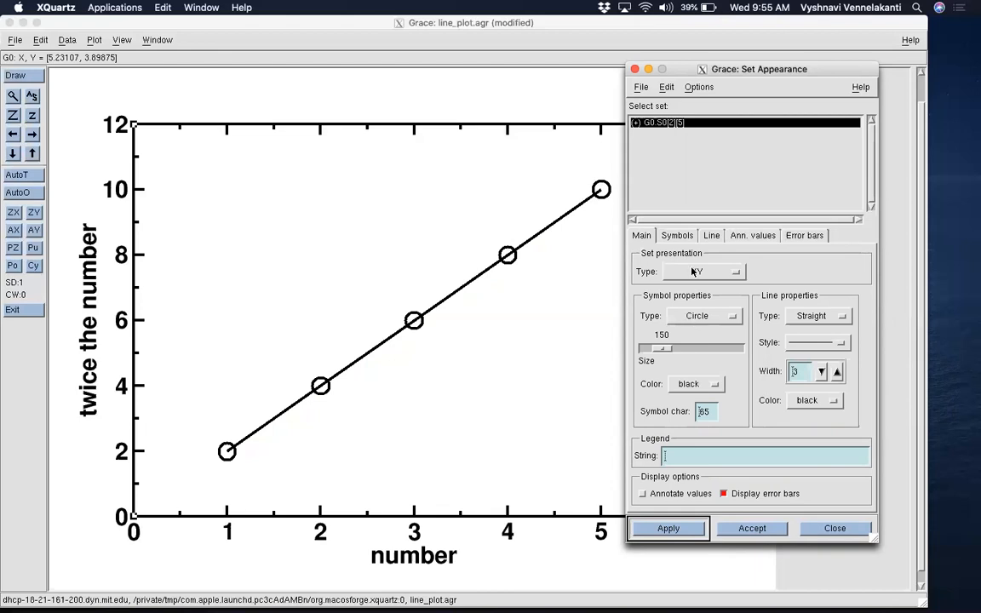
Fill the data set's symbols with red in a solid pattern and accept the appearance settings
{"action": "left_click", "coordinate": [688, 237]}
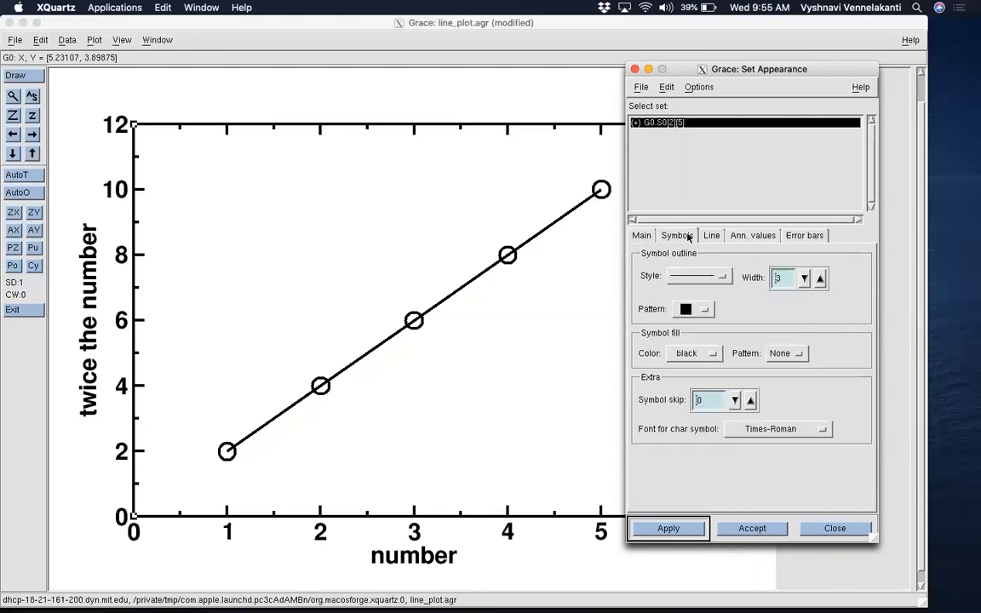
{"action": "left_click", "coordinate": [676, 357]}
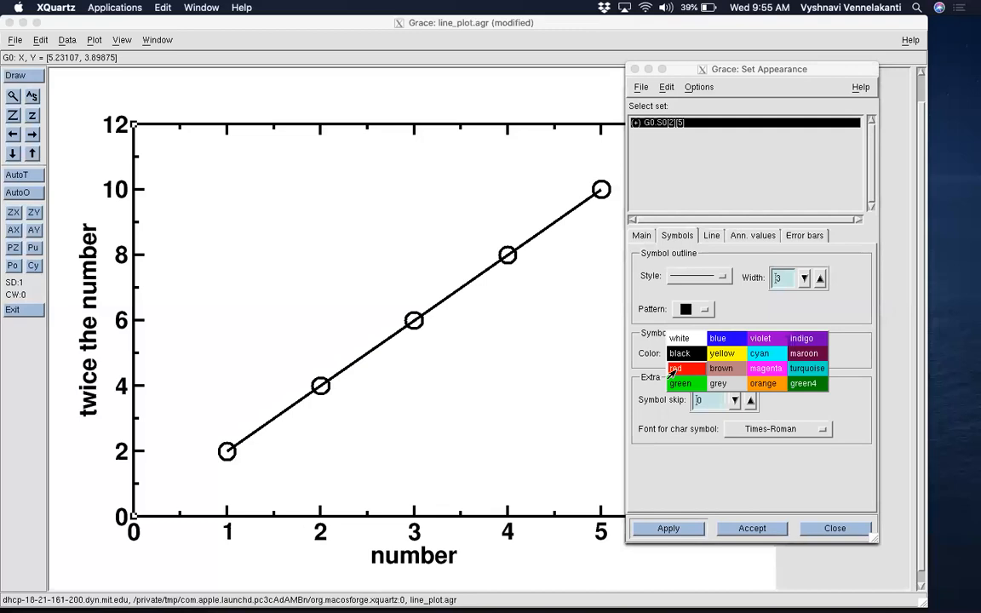
{"action": "left_click", "coordinate": [673, 369]}
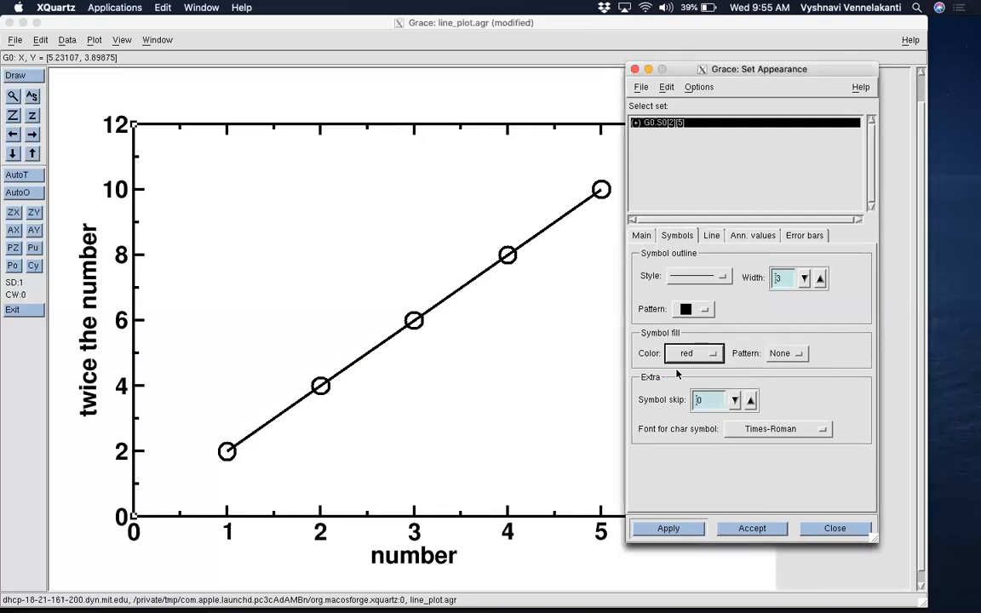
{"action": "left_click", "coordinate": [777, 355]}
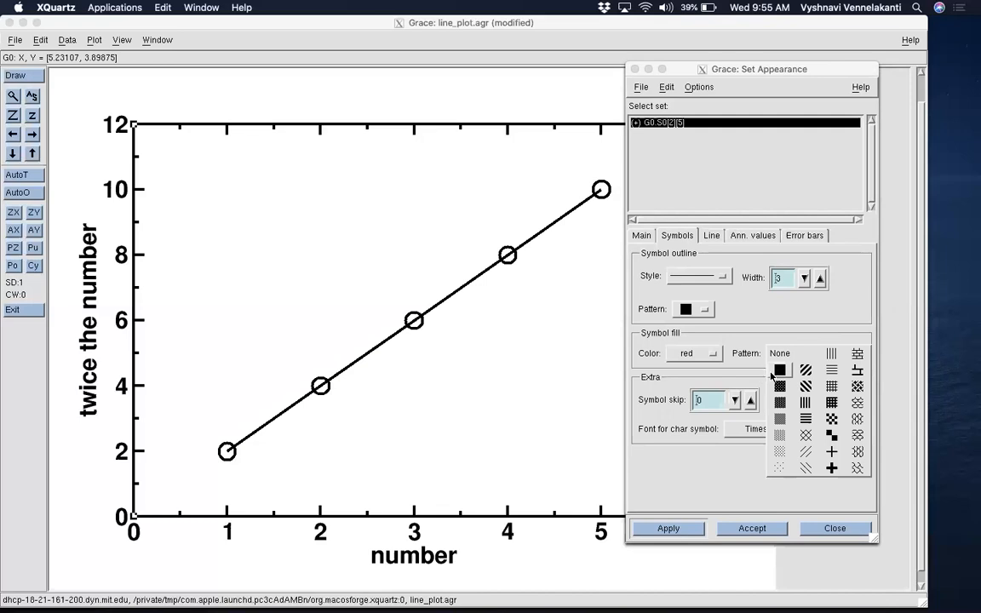
{"action": "left_click", "coordinate": [777, 371]}
{"action": "left_click", "coordinate": [670, 530]}
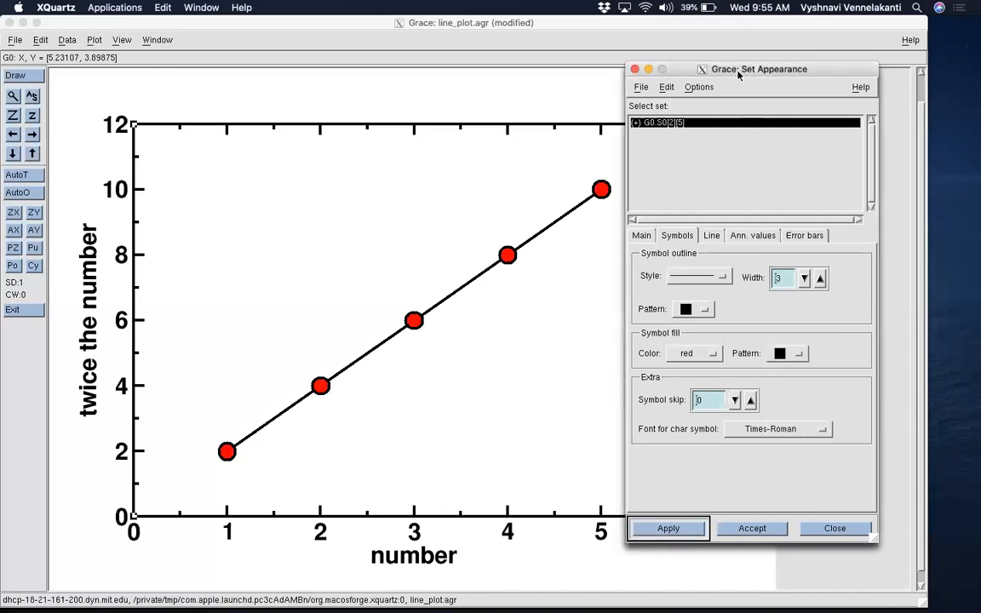
{"action": "left_click", "coordinate": [736, 528]}
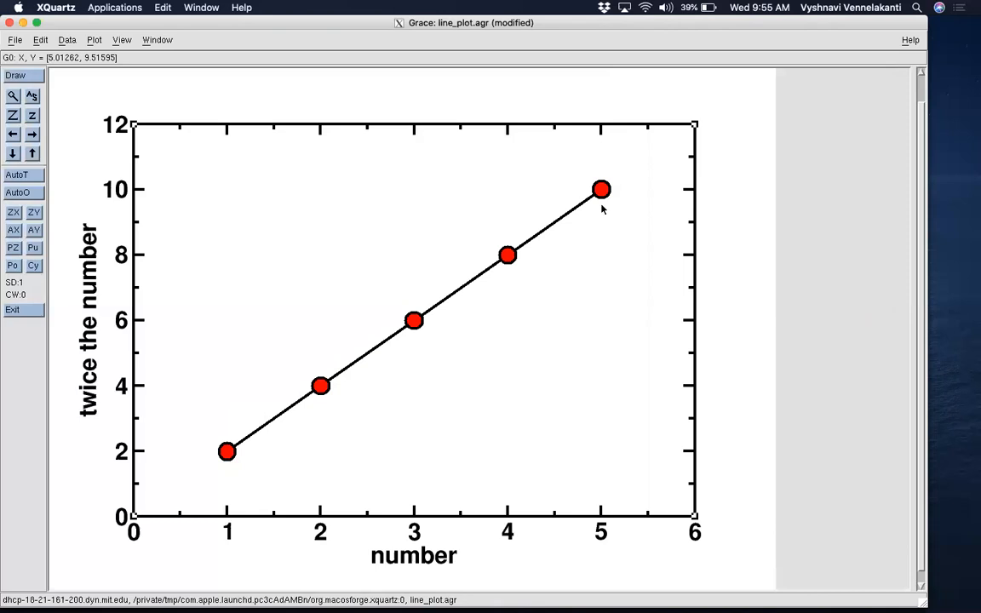
{"action": "left_click", "coordinate": [65, 40]}
{"action": "mouse_move", "coordinate": [66, 80]}
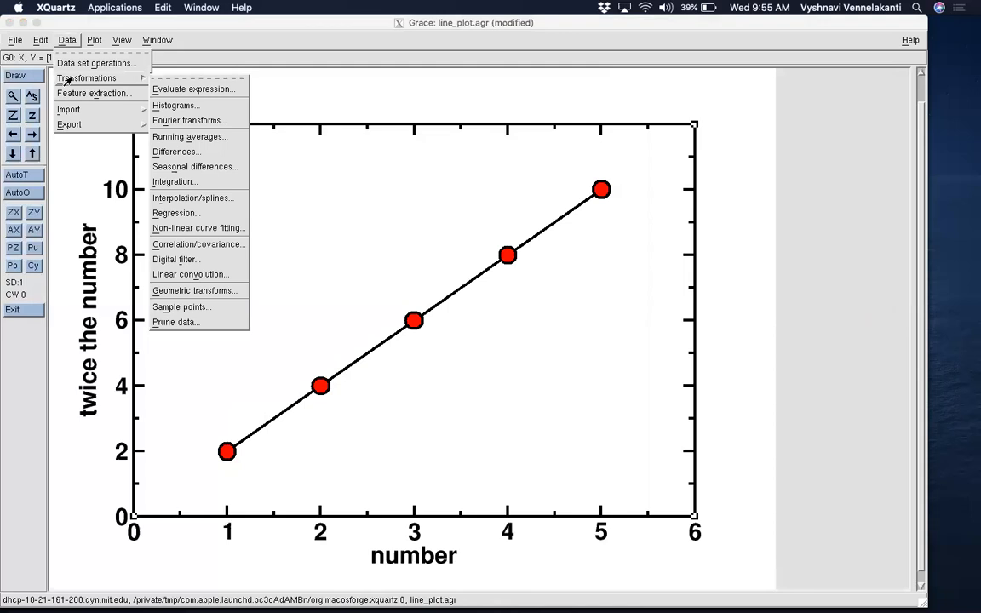
{"action": "left_click", "coordinate": [175, 21]}
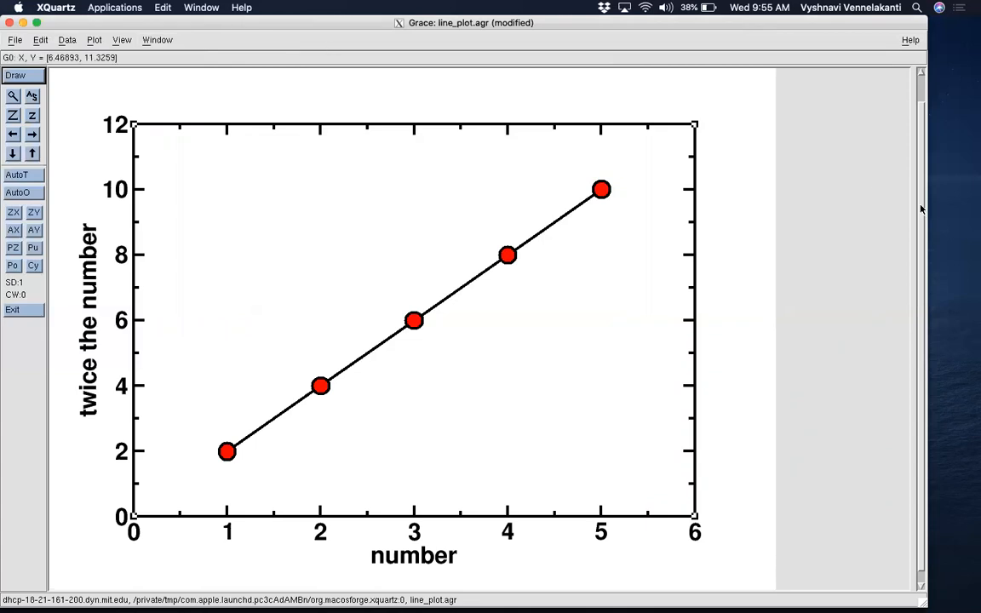
{"action": "scroll", "coordinate": [921, 244], "scroll_direction": "down", "scroll_amount": 1}
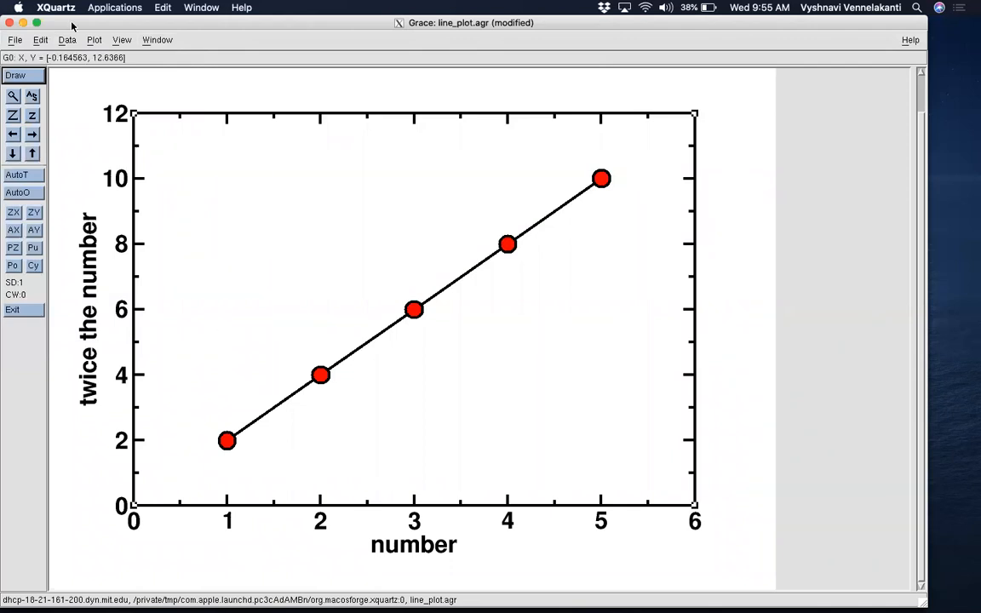
Open the graph arrangement settings and apply a top page offset of 0.1 to graph G0
{"action": "left_click", "coordinate": [40, 40]}
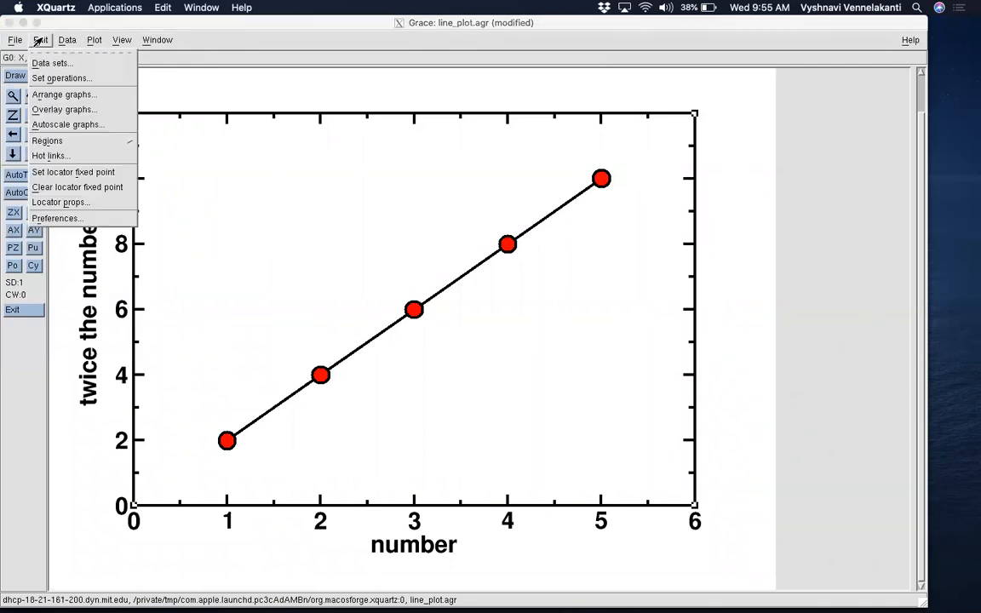
{"action": "left_click", "coordinate": [51, 95]}
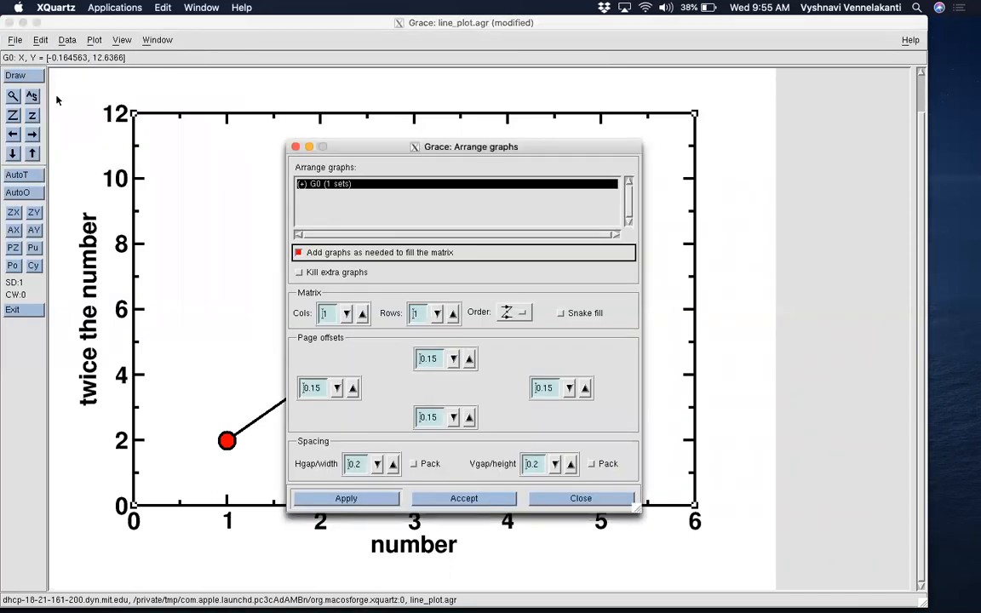
{"action": "left_click_drag", "start_coordinate": [349, 152], "coordinate": [590, 159]}
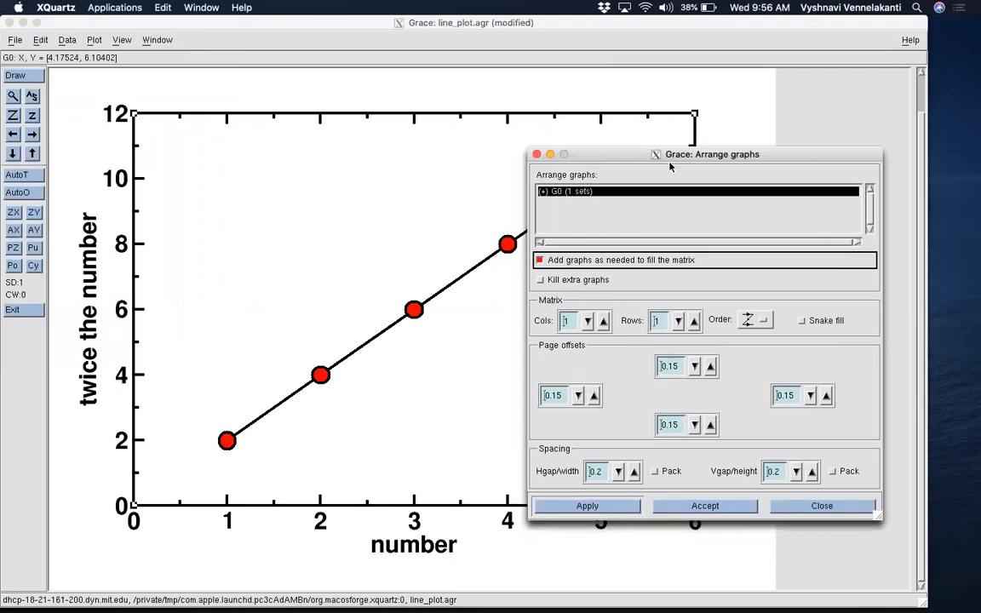
{"action": "left_click_drag", "start_coordinate": [606, 145], "coordinate": [586, 143]}
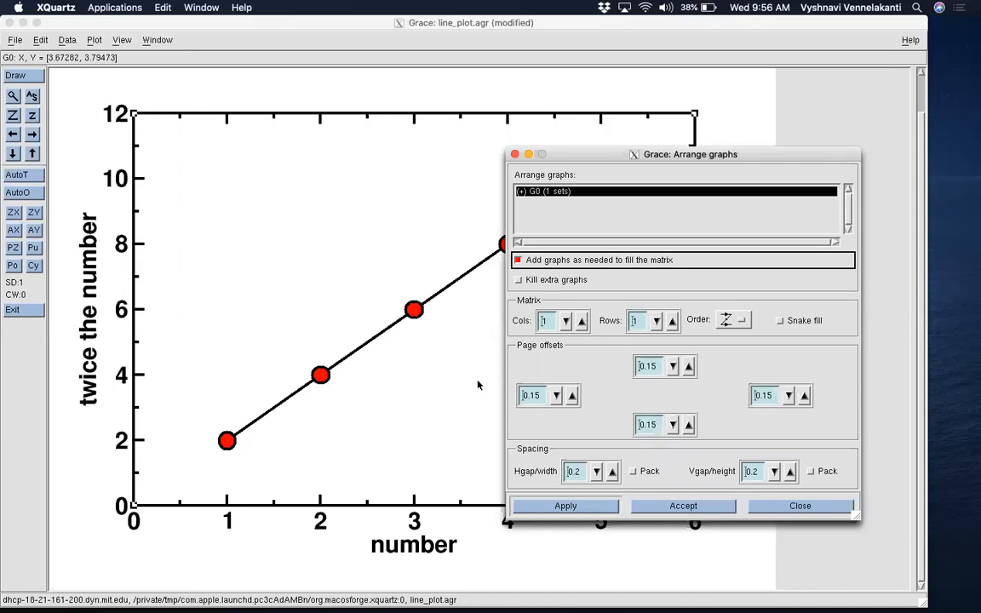
{"action": "left_click", "coordinate": [661, 368]}
{"action": "key", "text": "BackSpace"}
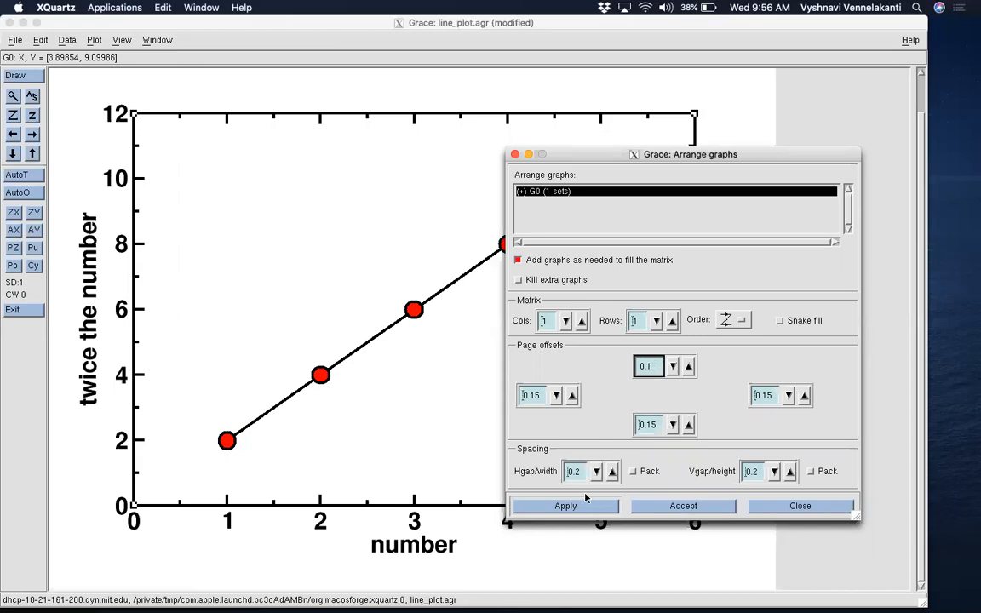
{"action": "left_click", "coordinate": [582, 506]}
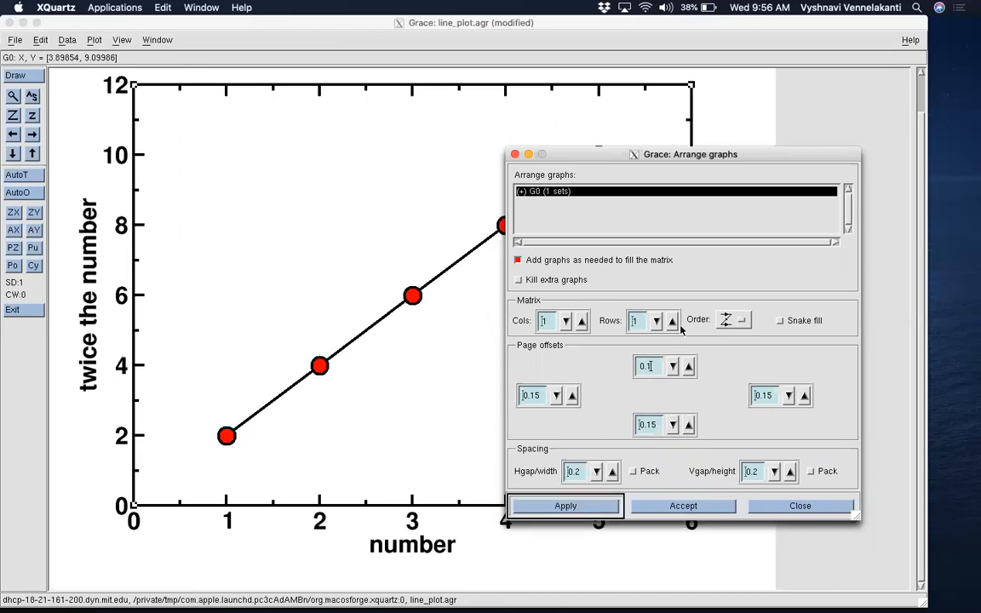
Reduce the graph's top page offset to 0.01 and apply it
{"action": "left_click", "coordinate": [921, 94]}
{"action": "left_click", "coordinate": [920, 94]}
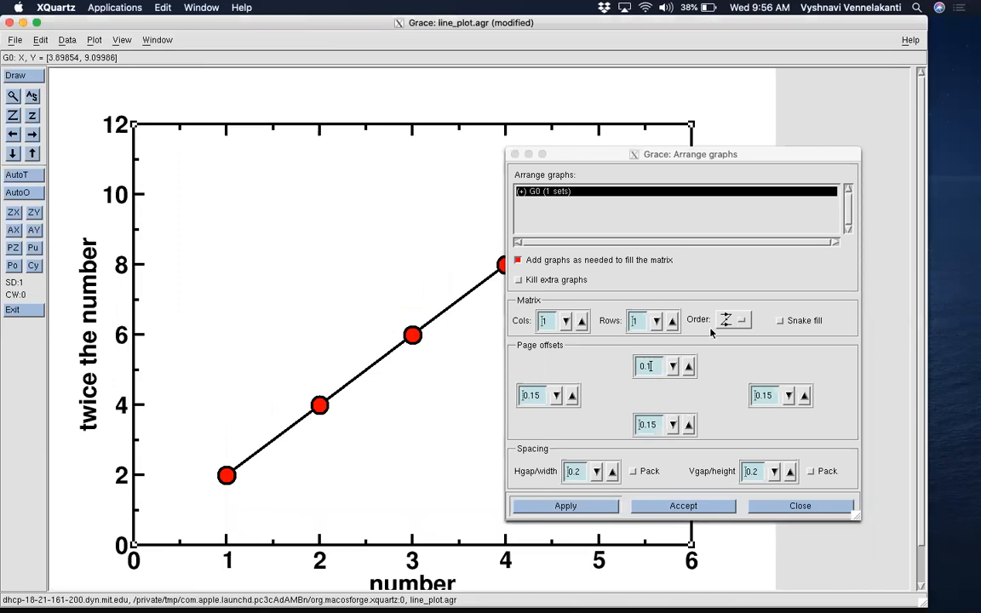
{"action": "left_click", "coordinate": [655, 368]}
{"action": "left_click", "coordinate": [655, 368]}
{"action": "type", "text": "01"}
{"action": "left_click", "coordinate": [573, 504]}
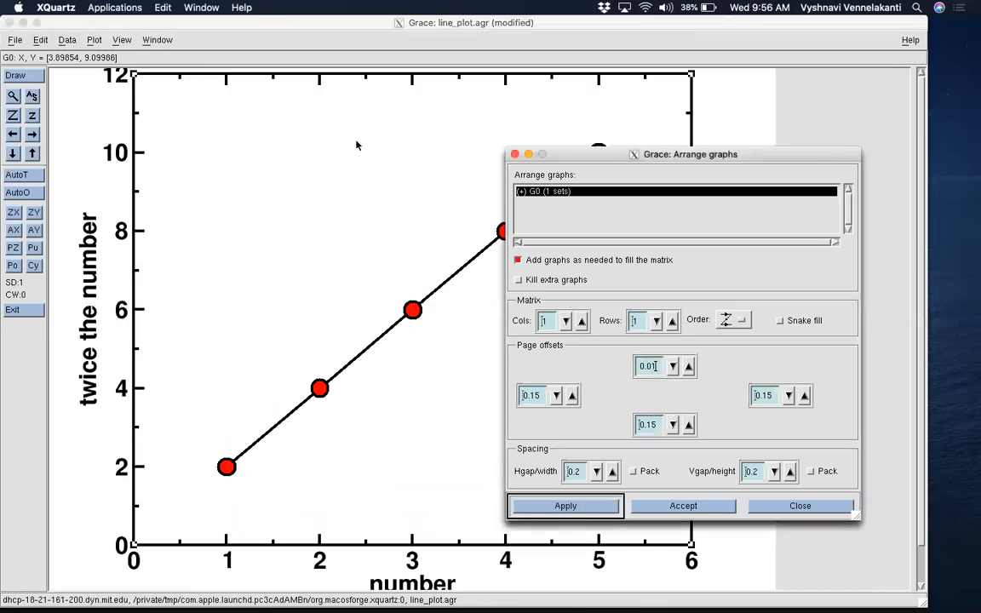
Set the graph's top page offset to 0.02 and apply it
{"action": "left_click", "coordinate": [657, 367]}
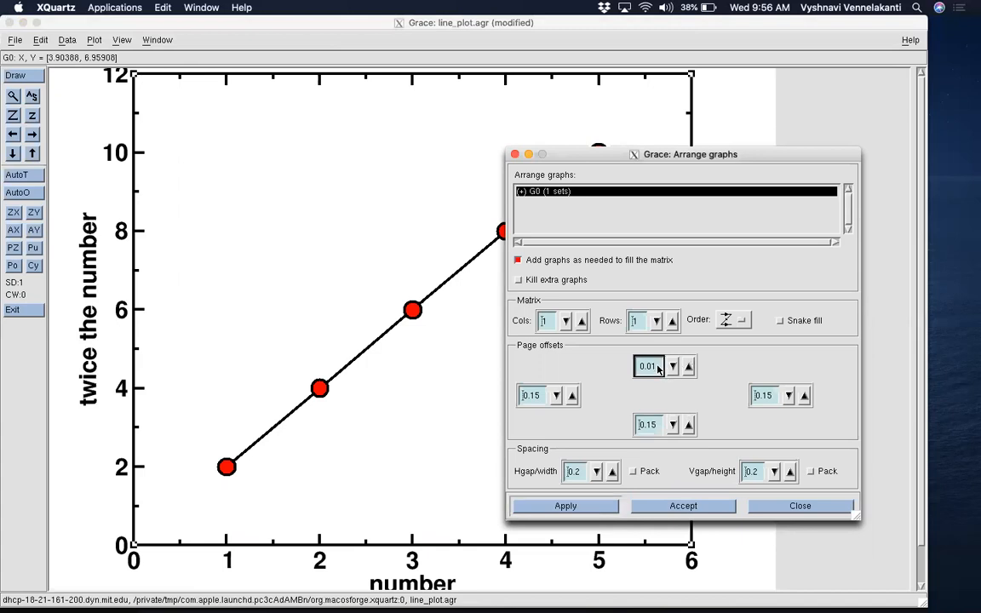
{"action": "type", "text": "2"}
{"action": "left_click", "coordinate": [591, 506]}
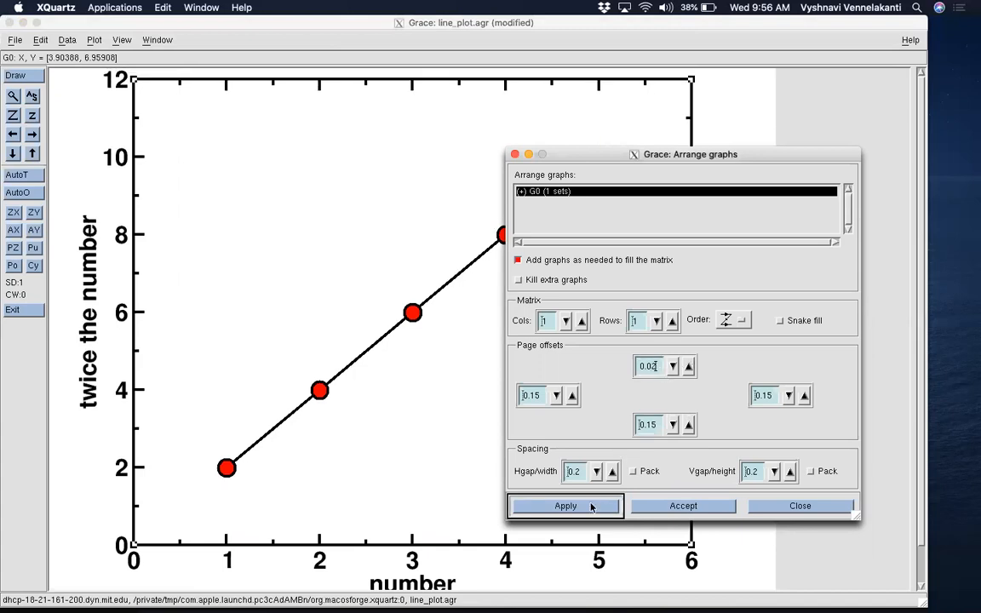
{"action": "left_click", "coordinate": [919, 106]}
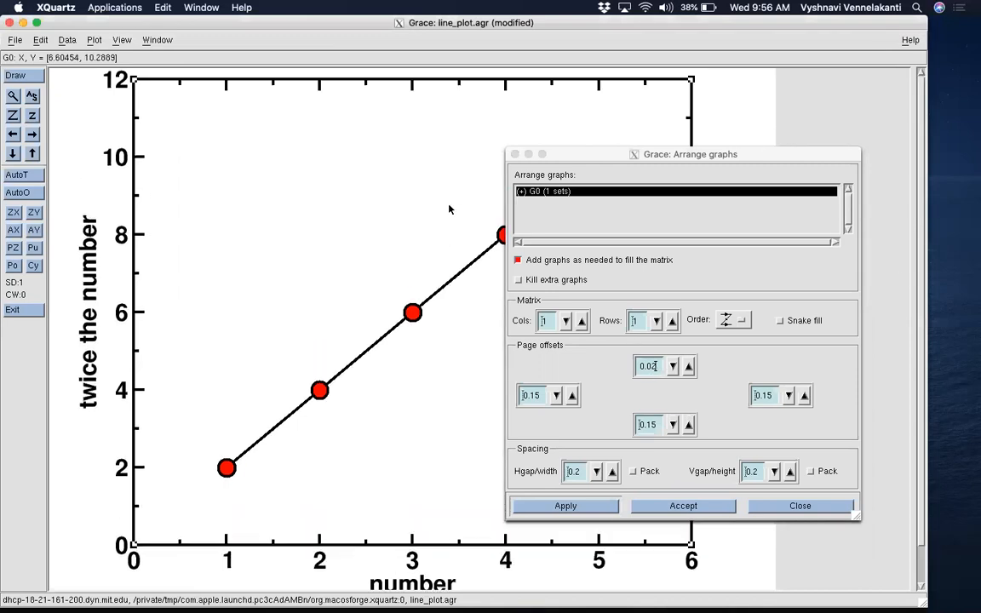
Set the graph's right page offset to 0.1 and apply it
{"action": "left_click_drag", "start_coordinate": [584, 153], "coordinate": [314, 100]}
{"action": "left_click", "coordinate": [500, 345]}
{"action": "key", "text": "BackSpace"}
{"action": "key", "text": "Return"}
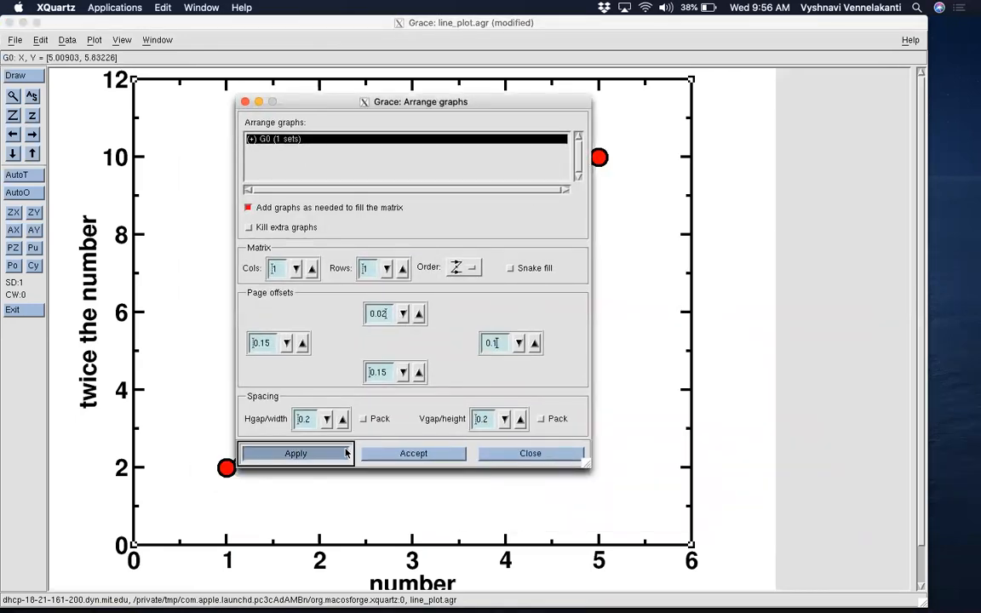
Reduce the graph's right page offset to 0.02 and apply it
{"action": "left_click", "coordinate": [500, 344]}
{"action": "key", "text": "BackSpace"}
{"action": "type", "text": "02"}
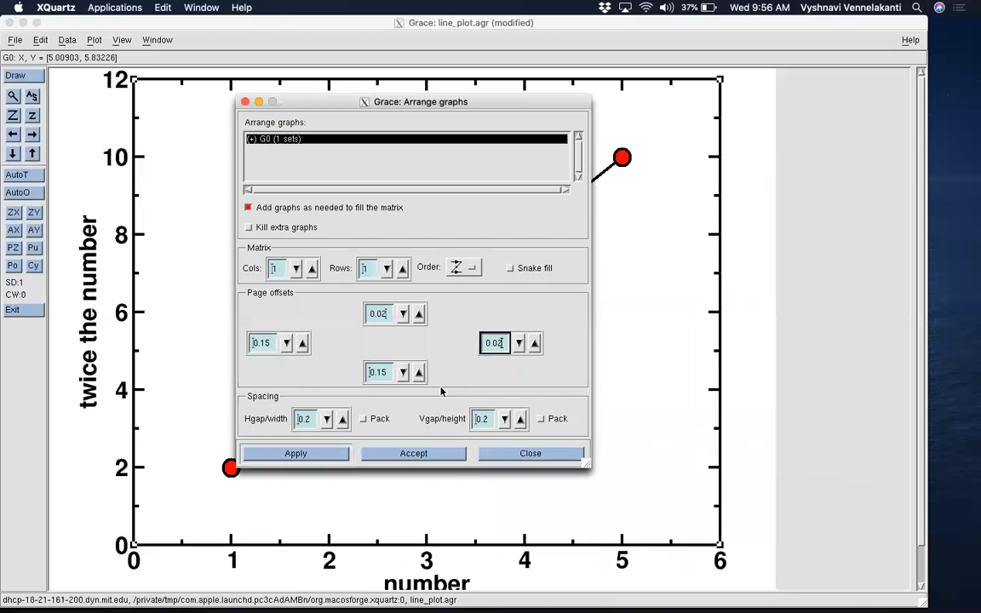
{"action": "left_click", "coordinate": [327, 455]}
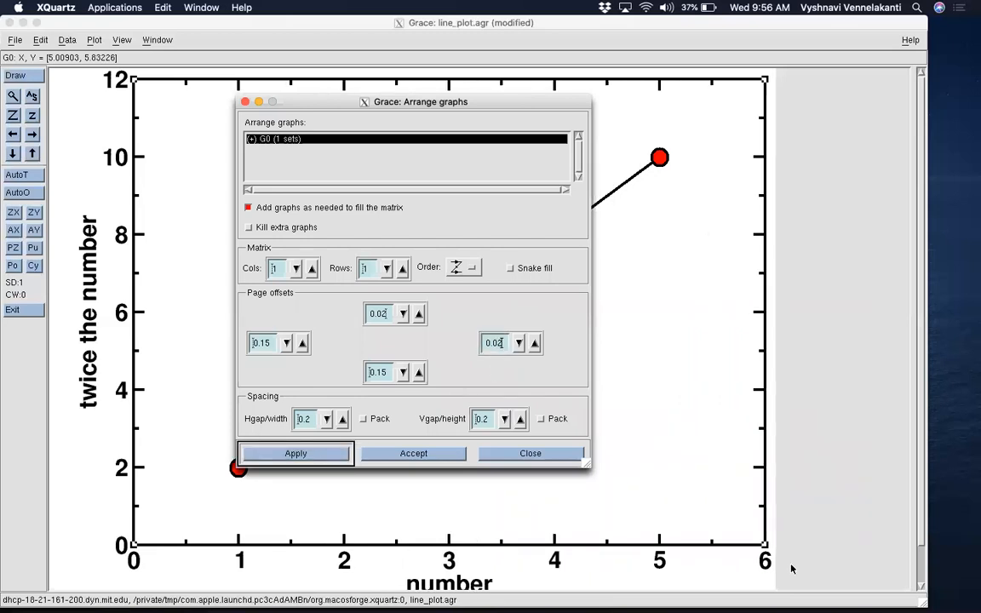
Fine-tune the graph's right page offset to 0.015 and apply it
{"action": "left_click_drag", "start_coordinate": [471, 101], "coordinate": [769, 63]}
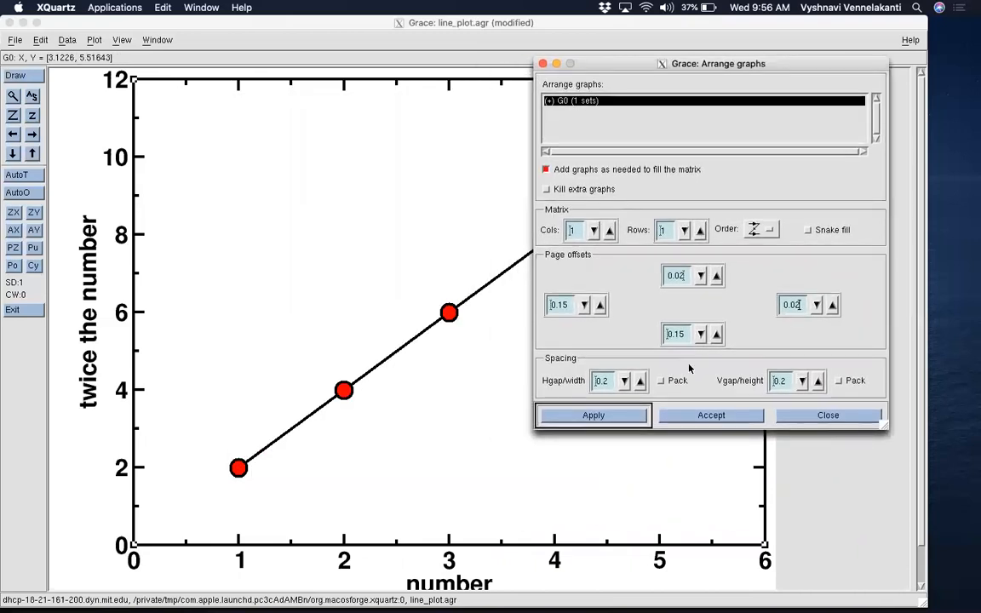
{"action": "left_click", "coordinate": [801, 312]}
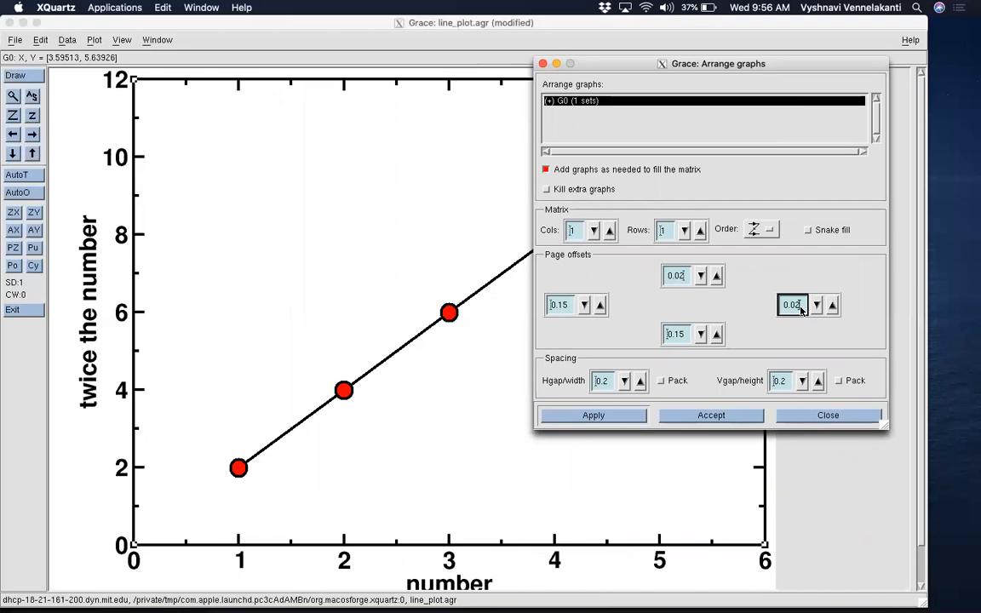
{"action": "type", "text": "8"}
{"action": "left_click", "coordinate": [635, 421]}
{"action": "left_click", "coordinate": [804, 308]}
{"action": "type", "text": "5"}
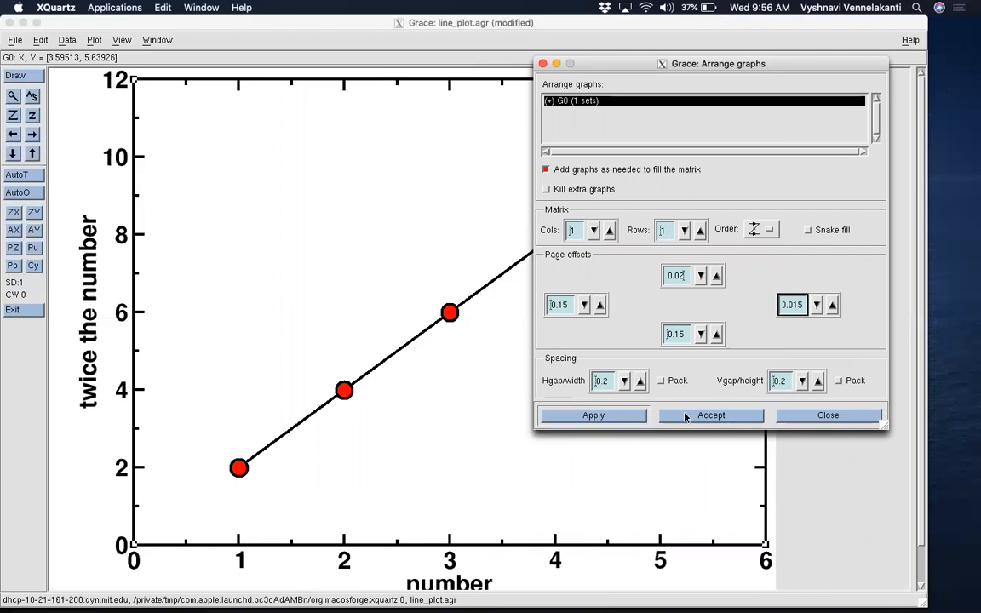
{"action": "left_click", "coordinate": [635, 416]}
Set the graph's bottom page offset to 0.1 and apply it
{"action": "mouse_move", "coordinate": [787, 66]}
{"action": "left_mouse_down"}
{"action": "mouse_move", "coordinate": [387, 72]}
{"action": "mouse_move", "coordinate": [775, 73]}
{"action": "left_mouse_up"}
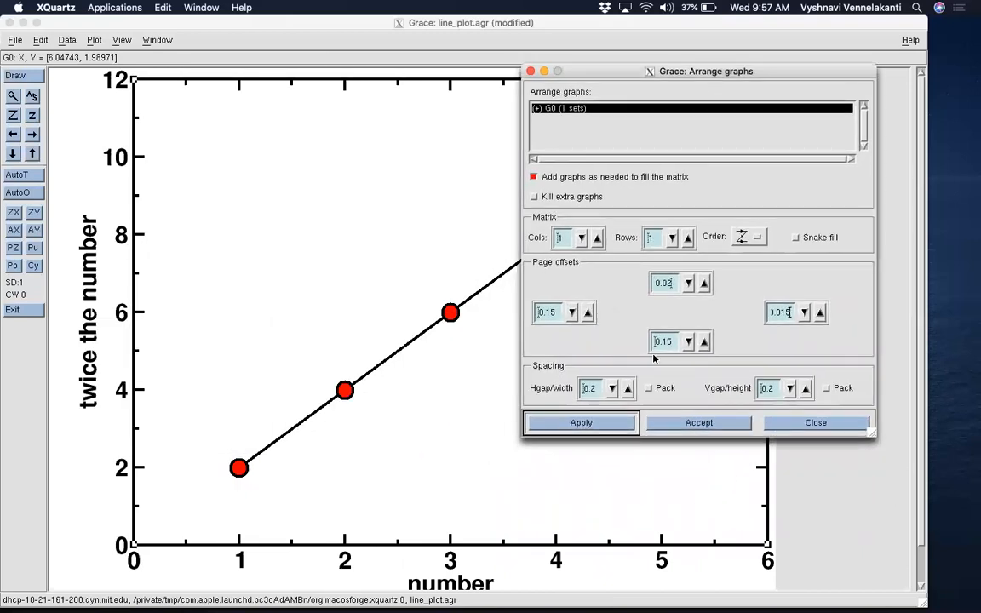
{"action": "left_click_drag", "start_coordinate": [921, 463], "coordinate": [920, 575]}
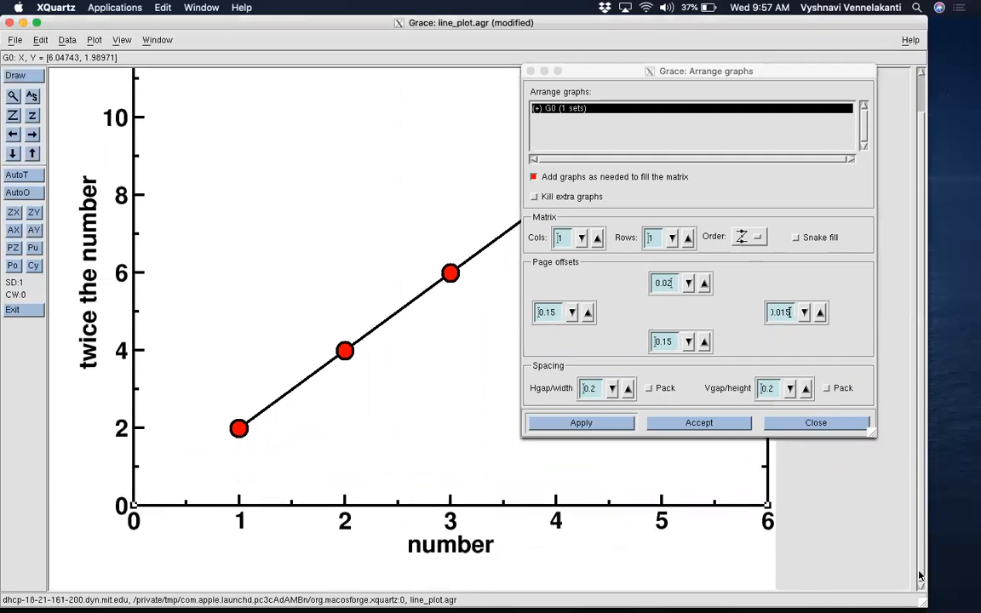
{"action": "left_click", "coordinate": [674, 343]}
{"action": "key", "text": "BackSpace"}
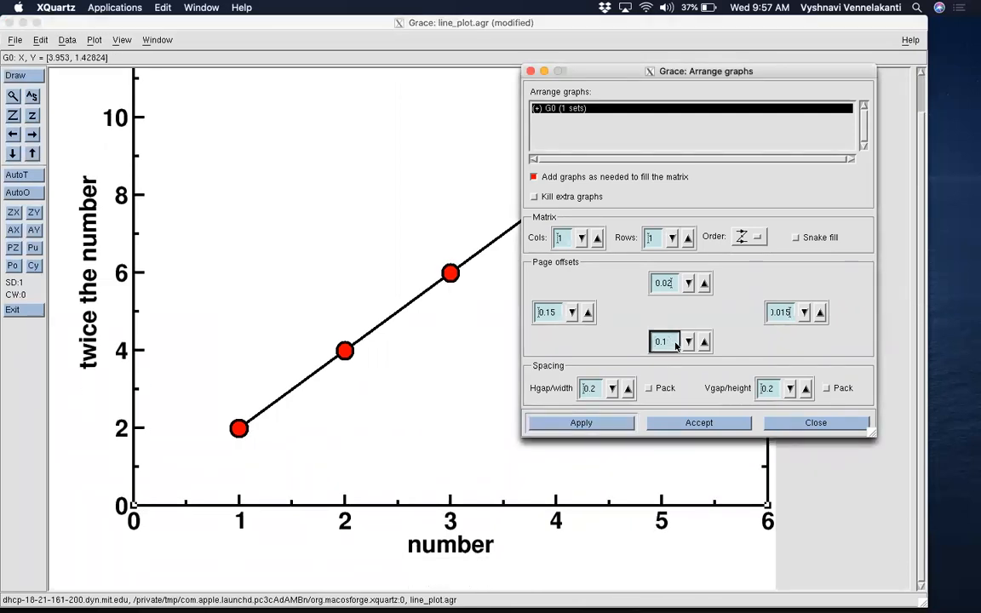
{"action": "left_click", "coordinate": [620, 420]}
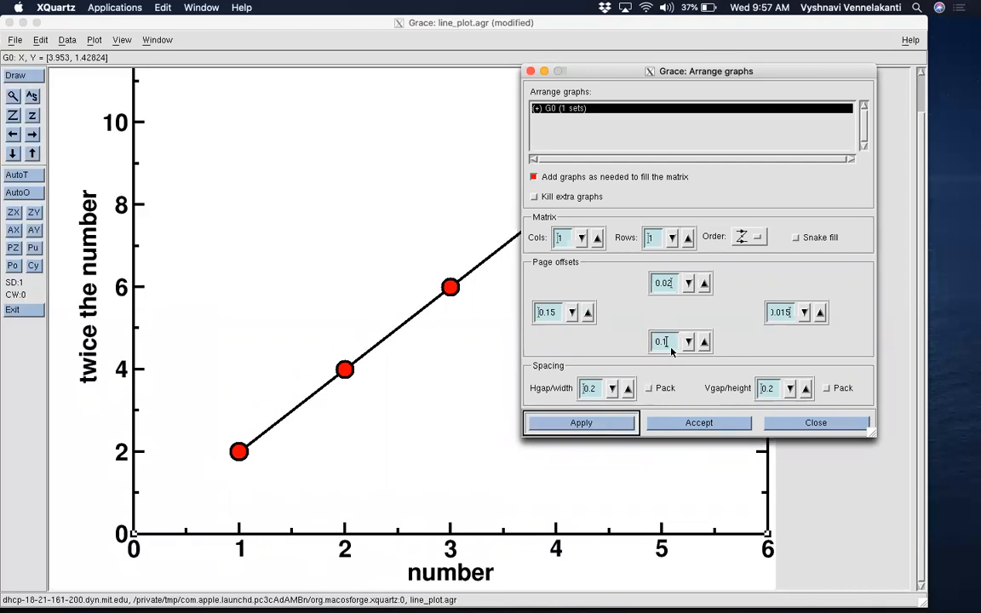
Set the graph's bottom page offset to 0.095 and apply it
{"action": "type", "text": ".095"}
{"action": "left_click", "coordinate": [610, 423]}
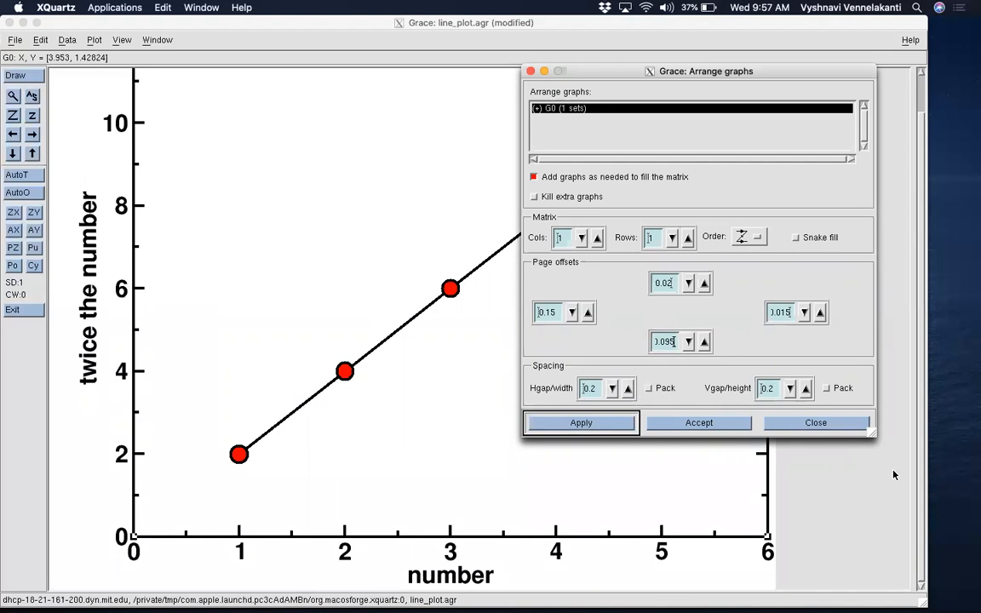
{"action": "left_click", "coordinate": [831, 458]}
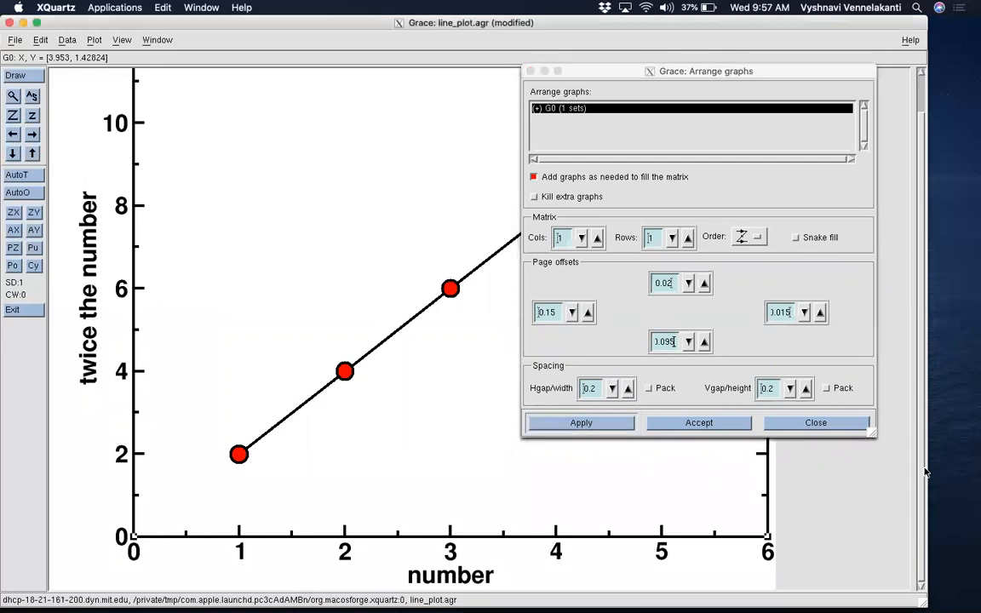
{"action": "left_click", "coordinate": [723, 306]}
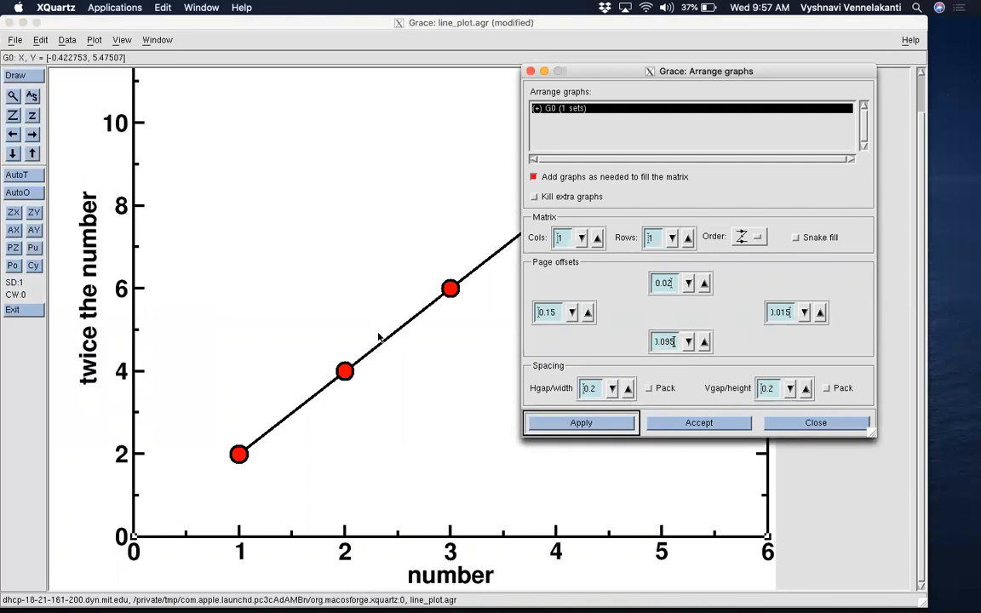
Set the graph's left page offset to 0.1 and accept the arrangement settings
{"action": "left_click", "coordinate": [556, 314]}
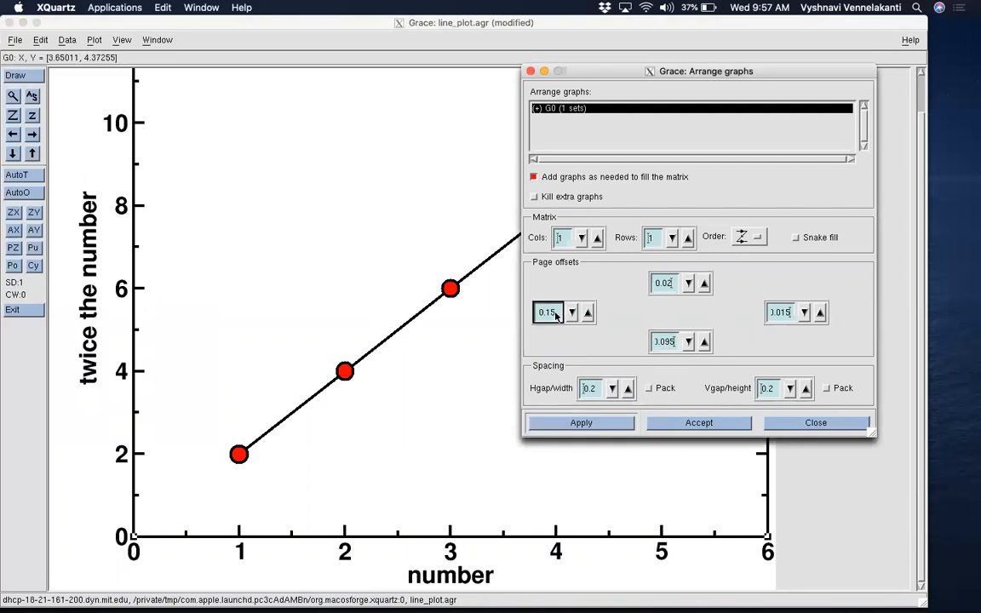
{"action": "left_click", "coordinate": [548, 423]}
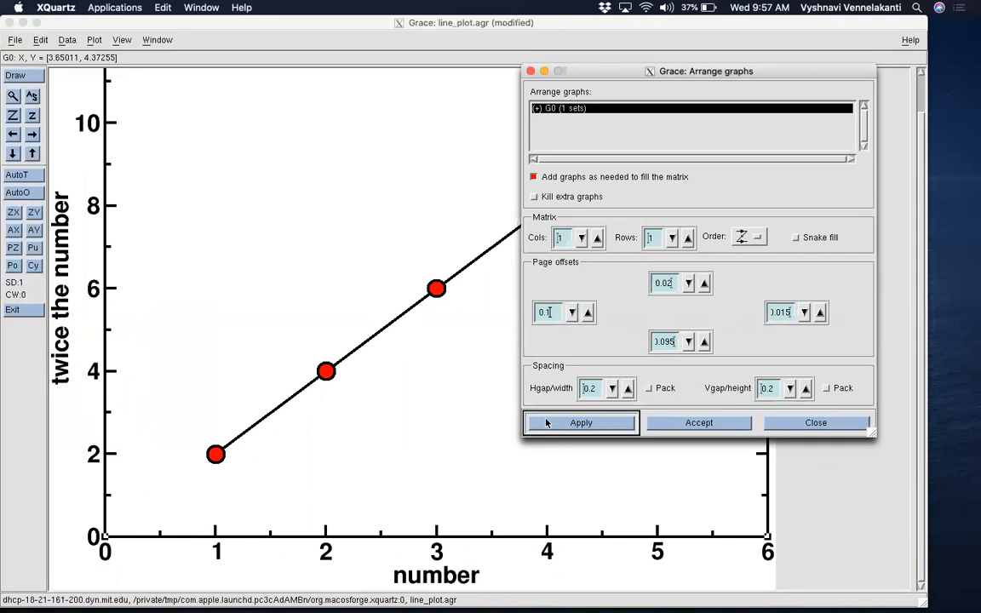
{"action": "left_click", "coordinate": [705, 423]}
{"action": "left_click_drag", "start_coordinate": [919, 506], "coordinate": [883, 178]}
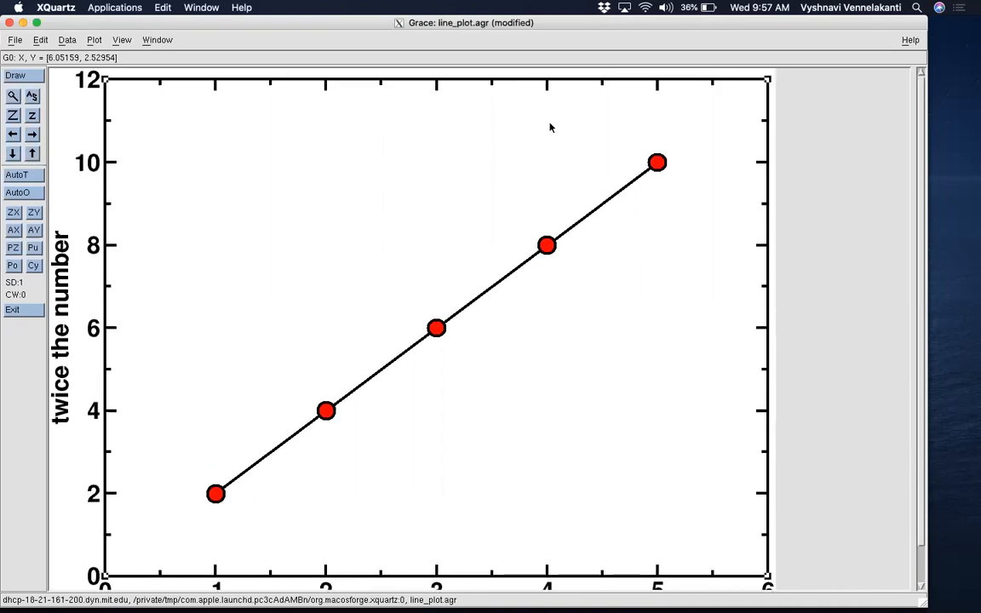
Set the major tick spacing of the Y axis to 1 and apply it
{"action": "left_click", "coordinate": [94, 40]}
{"action": "left_click", "coordinate": [111, 108]}
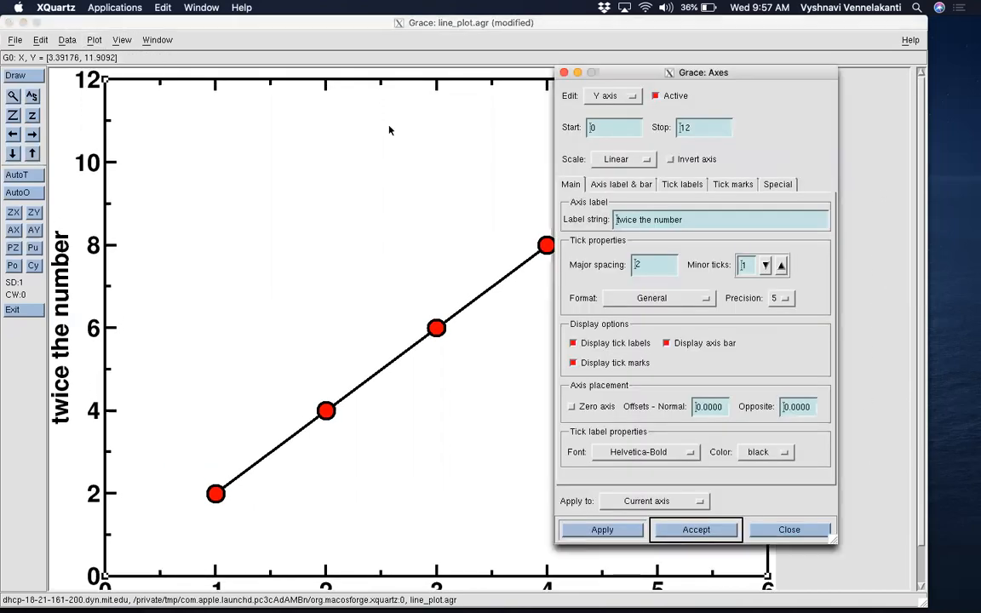
{"action": "left_click", "coordinate": [652, 264]}
{"action": "key", "text": "BackSpace"}
{"action": "type", "text": "1"}
{"action": "left_click", "coordinate": [600, 529]}
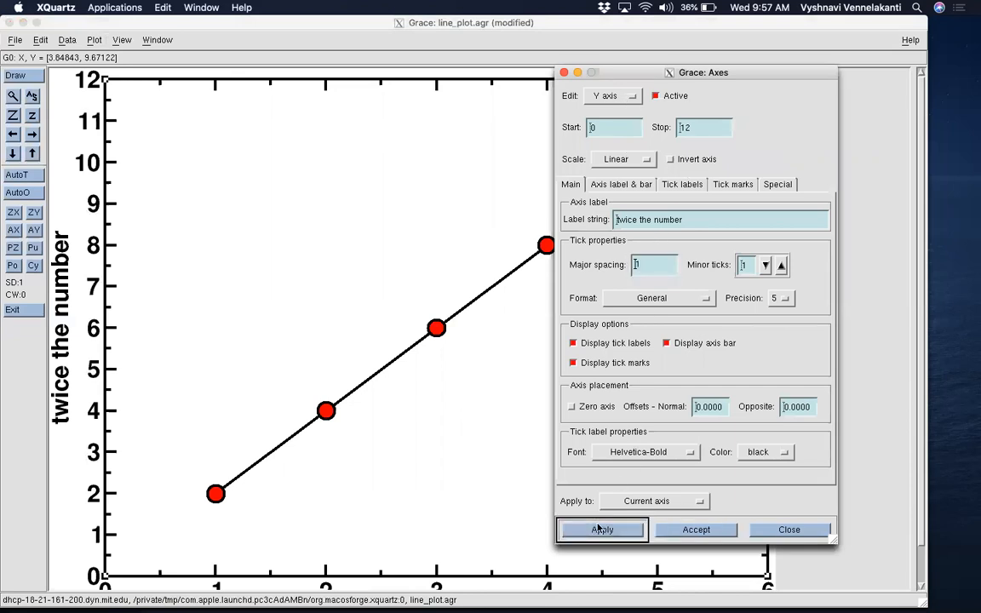
Return the Y axis major tick spacing to 2, apply it and accept the axis settings
{"action": "left_click", "coordinate": [653, 264]}
{"action": "key", "text": "BackSpace"}
{"action": "type", "text": "2"}
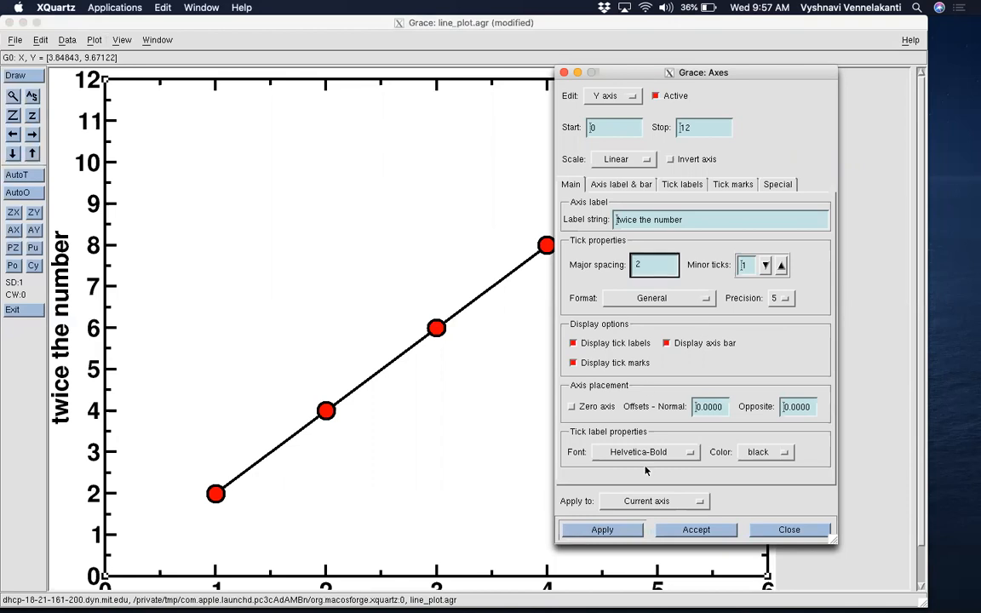
{"action": "left_click", "coordinate": [626, 529]}
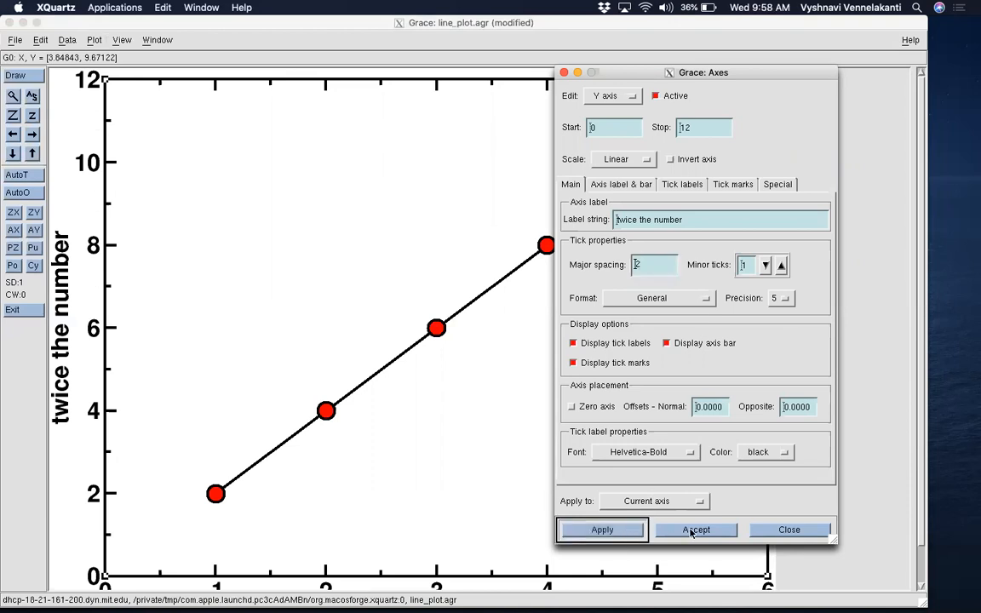
{"action": "left_click", "coordinate": [692, 531]}
Check the plot from its lower to its upper edge and save the project to its existing file
{"action": "left_click_drag", "start_coordinate": [920, 357], "coordinate": [911, 463]}
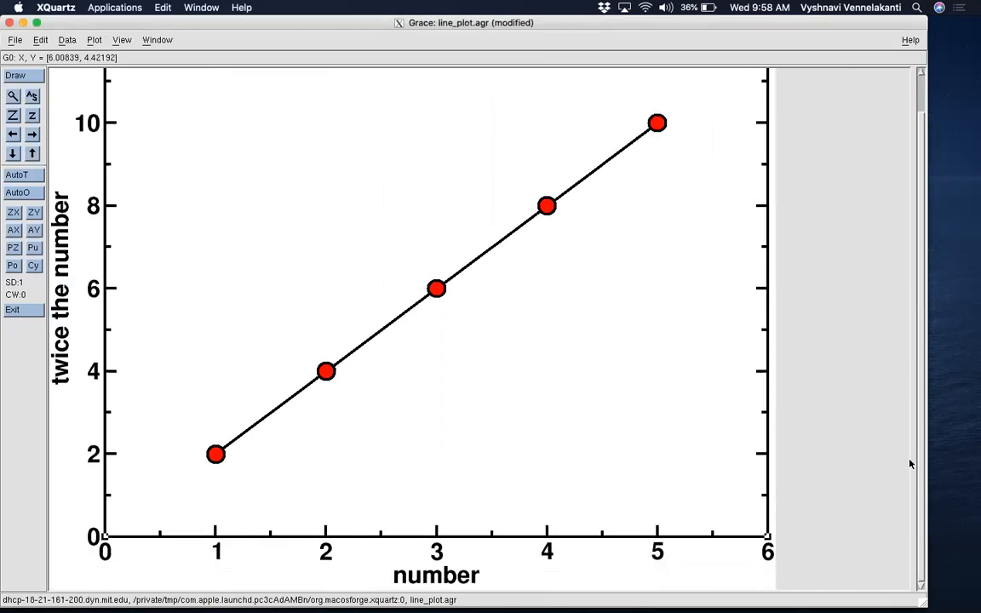
{"action": "left_click_drag", "start_coordinate": [910, 397], "coordinate": [915, 260]}
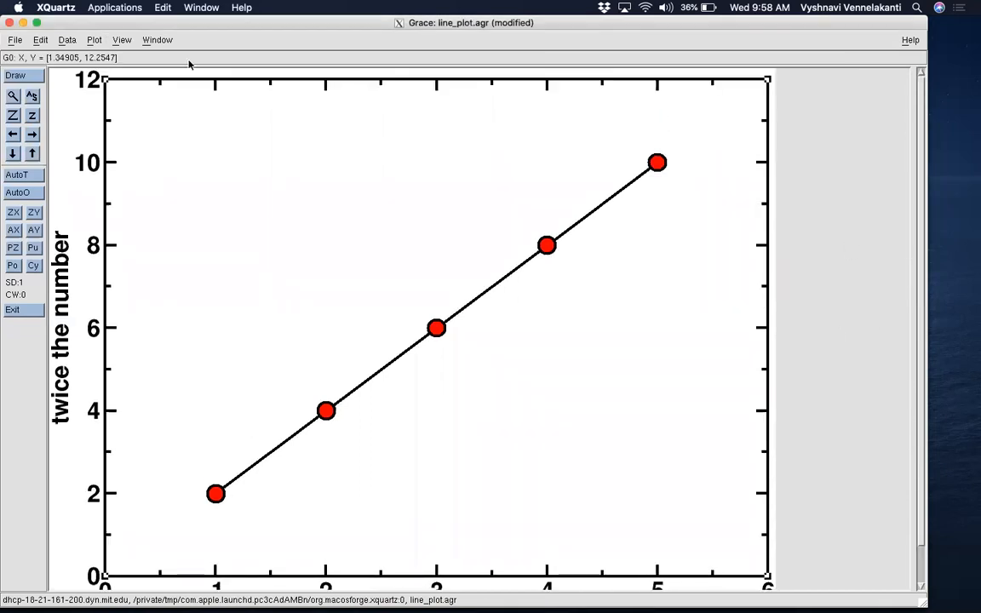
{"action": "left_click", "coordinate": [17, 41]}
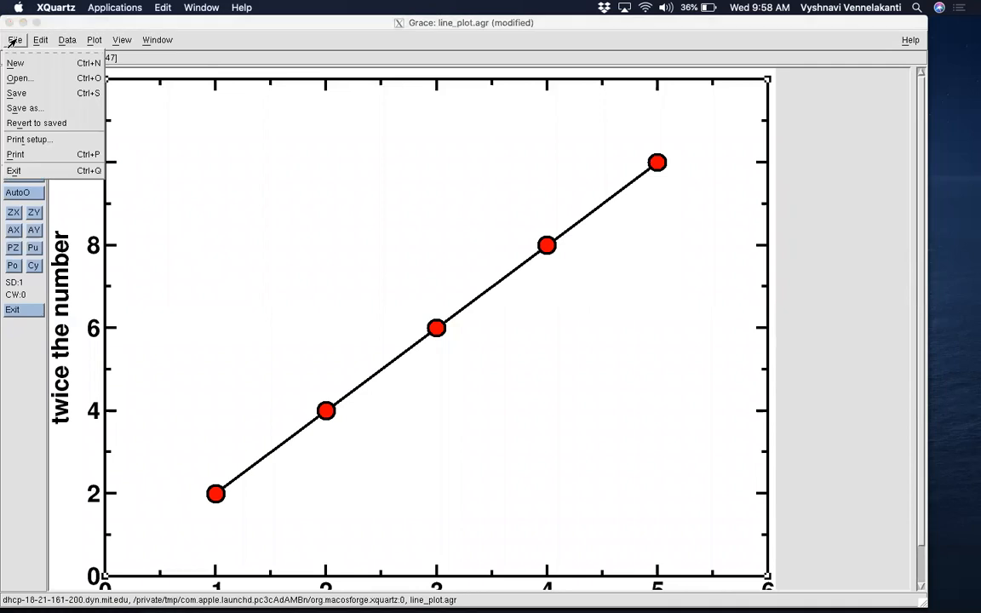
{"action": "left_click", "coordinate": [26, 91]}
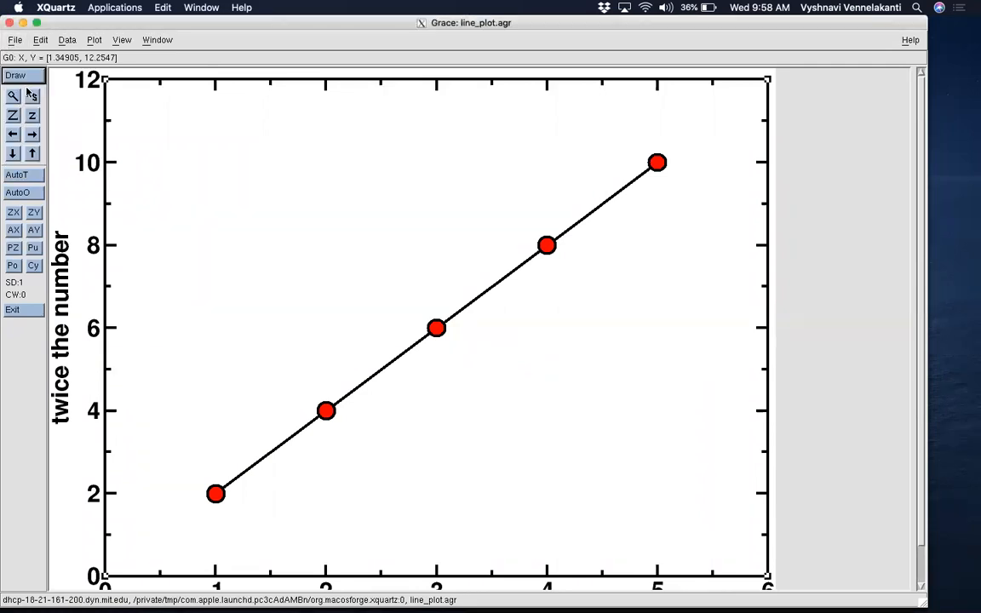
Open the print setup and choose PDF as the output device
{"action": "left_click", "coordinate": [14, 41]}
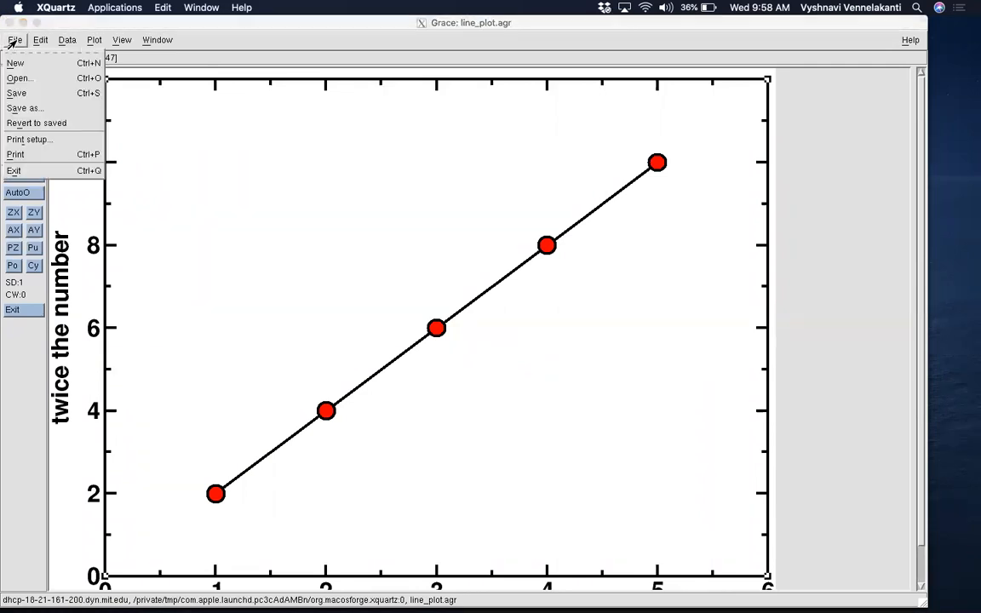
{"action": "left_click", "coordinate": [37, 140]}
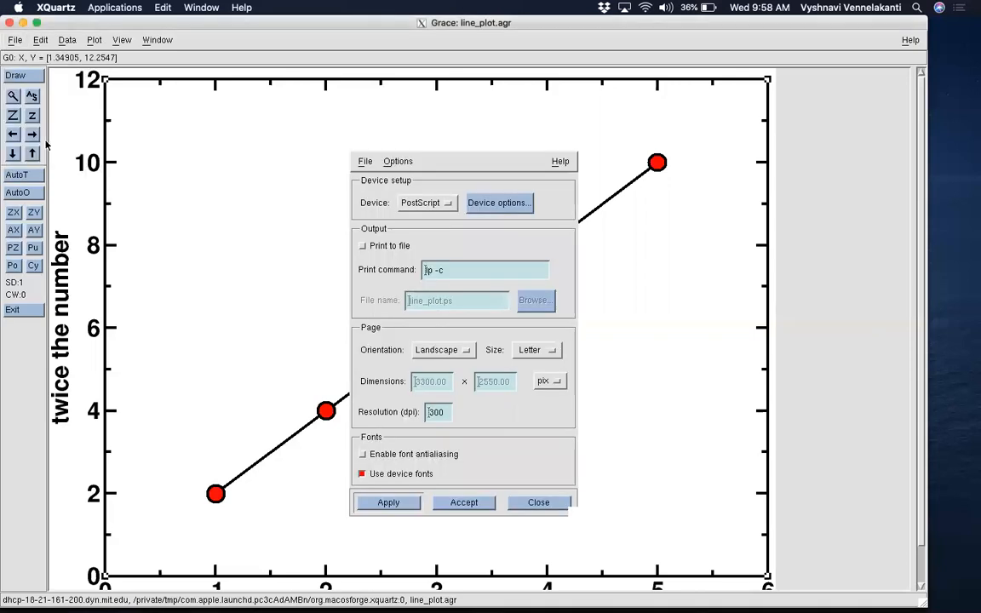
{"action": "left_click", "coordinate": [411, 209]}
{"action": "left_click", "coordinate": [409, 232]}
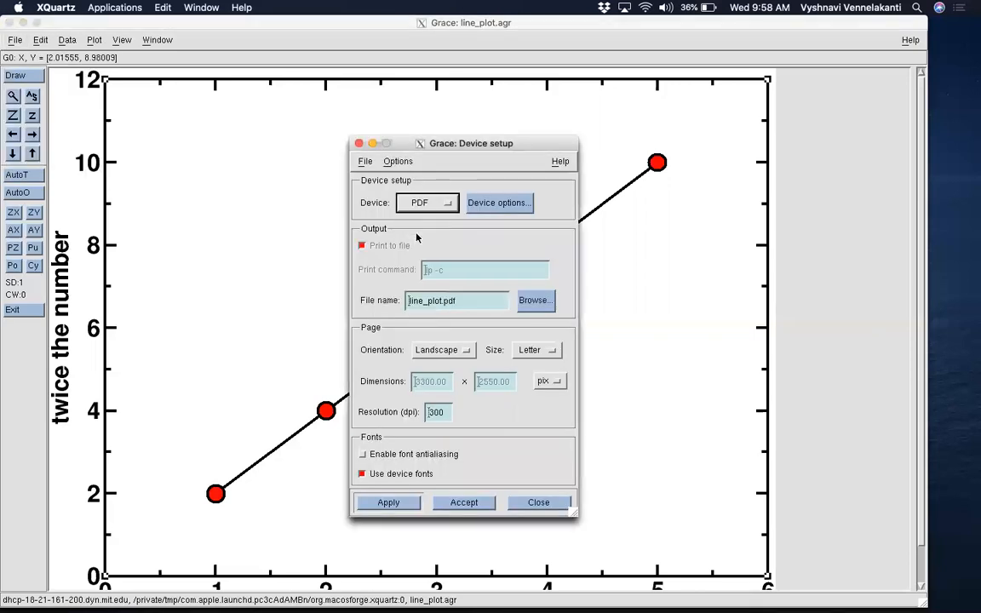
Switch the page size to Custom and its dimensions to inches
{"action": "left_click", "coordinate": [534, 349]}
{"action": "left_click", "coordinate": [522, 336]}
{"action": "left_click", "coordinate": [549, 381]}
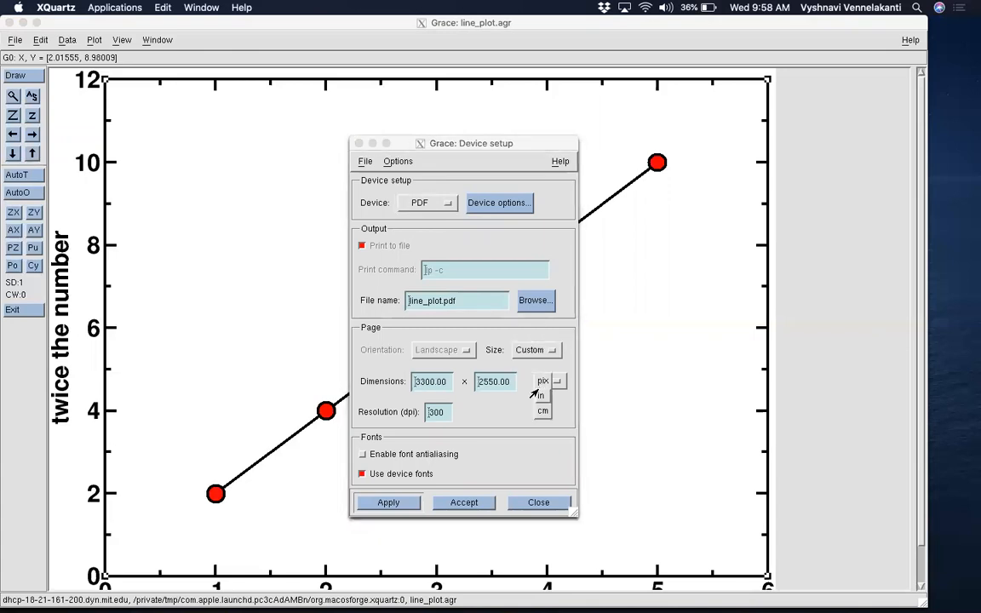
{"action": "left_click", "coordinate": [545, 372]}
Set the custom page height to 2.55 in
{"action": "left_click", "coordinate": [501, 385]}
{"action": "key", "text": "BackSpace"}
{"action": "type", "text": "5"}
{"action": "key", "text": "Left"}
{"action": "key", "text": "Left"}
{"action": "key", "text": "Left"}
{"action": "key", "text": "BackSpace"}
{"action": "type", "text": "2"}
Set the custom page width to 3.3 in and apply the device settings
{"action": "left_click", "coordinate": [440, 381]}
{"action": "key", "text": "BackSpace"}
{"action": "key", "text": "BackSpace"}
{"action": "key", "text": "BackSpace"}
{"action": "key", "text": "BackSpace"}
{"action": "key", "text": "BackSpace"}
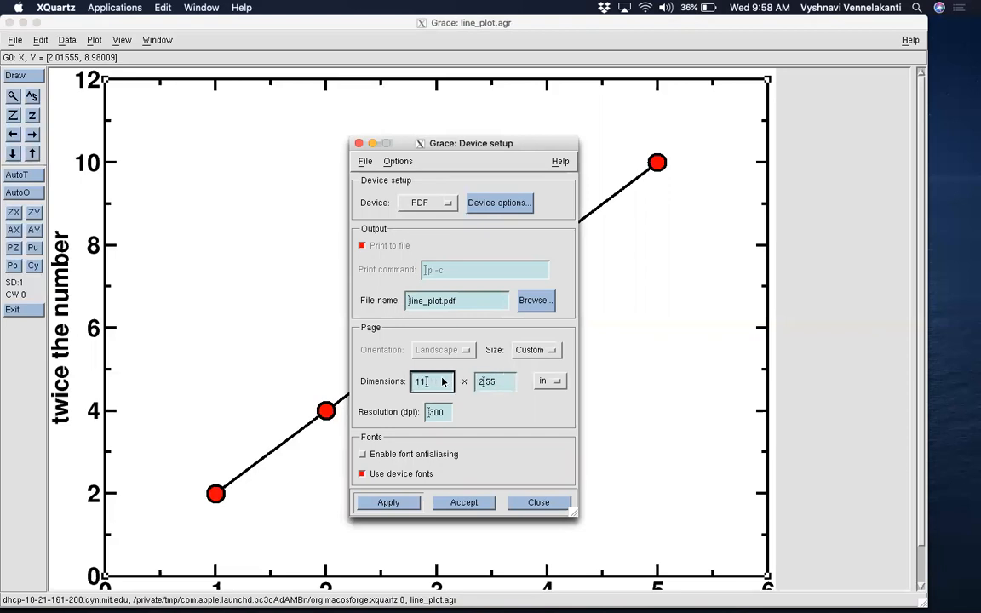
{"action": "type", "text": "3.3"}
{"action": "left_click", "coordinate": [388, 503]}
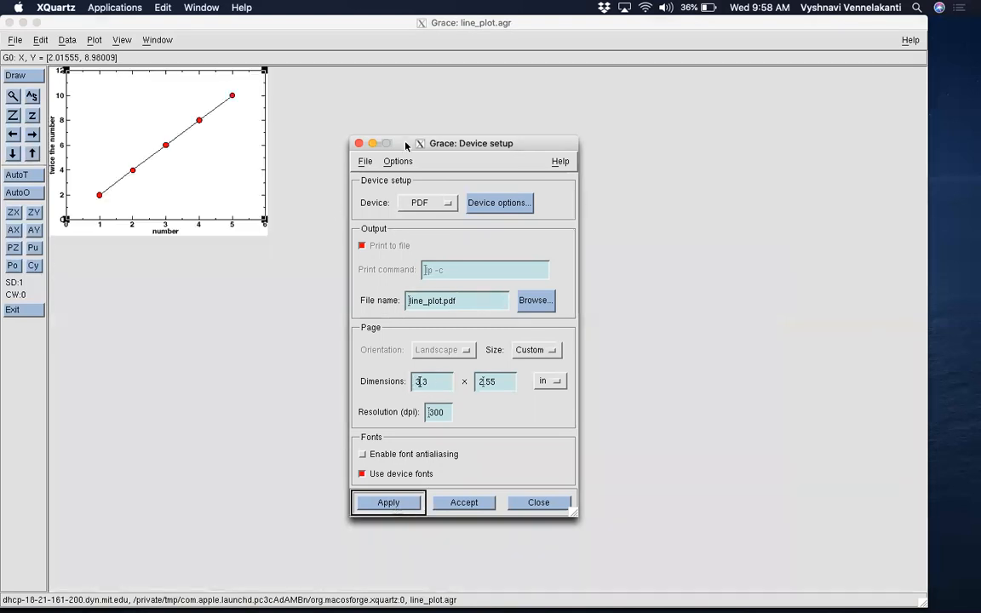
Accept the device setup and print the plot to line_plot.pdf
{"action": "left_click_drag", "start_coordinate": [406, 146], "coordinate": [411, 100]}
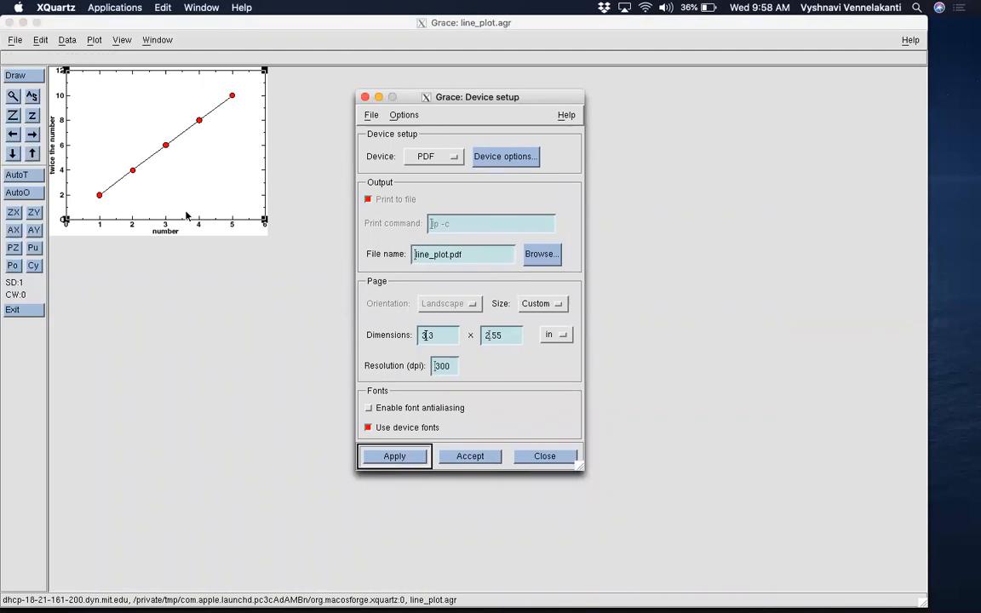
{"action": "left_click", "coordinate": [467, 458]}
{"action": "left_click", "coordinate": [14, 40]}
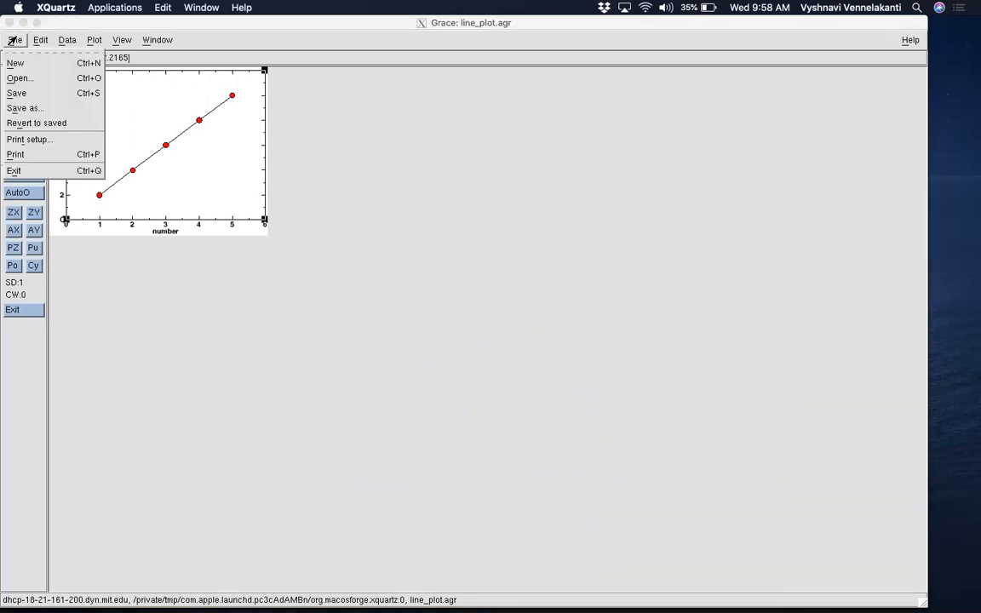
{"action": "left_click", "coordinate": [31, 153]}
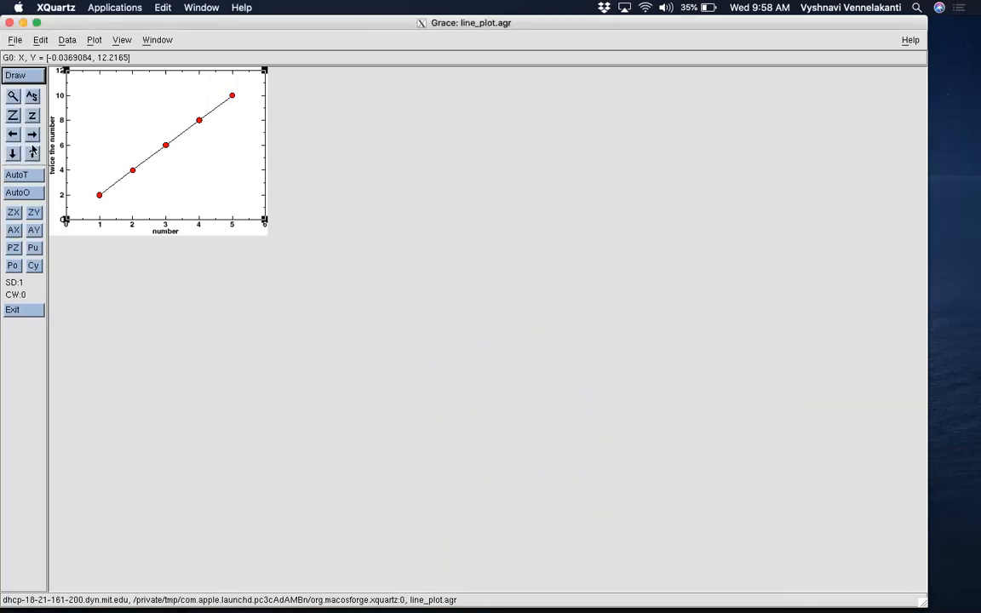
Close the Grace plot window and list the working folder's files with ls in the iTerm2 terminal
{"action": "left_click", "coordinate": [9, 23]}
{"action": "left_click", "coordinate": [409, 248]}
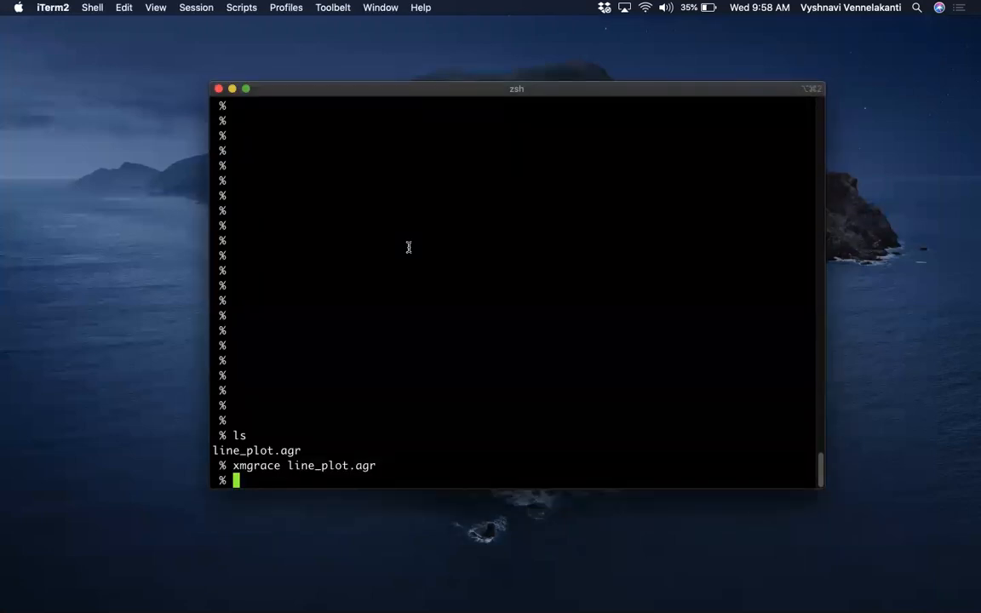
{"action": "type", "text": "ls"}
{"action": "key", "text": "Return"}
{"action": "left_click_drag", "start_coordinate": [305, 465], "coordinate": [404, 465]}
{"action": "left_click", "coordinate": [404, 465]}
Open line_plot.pdf from the terminal in Acrobat Reader and collapse the tools pane to view the plot
{"action": "type", "text": "open line_plot.pdf"}
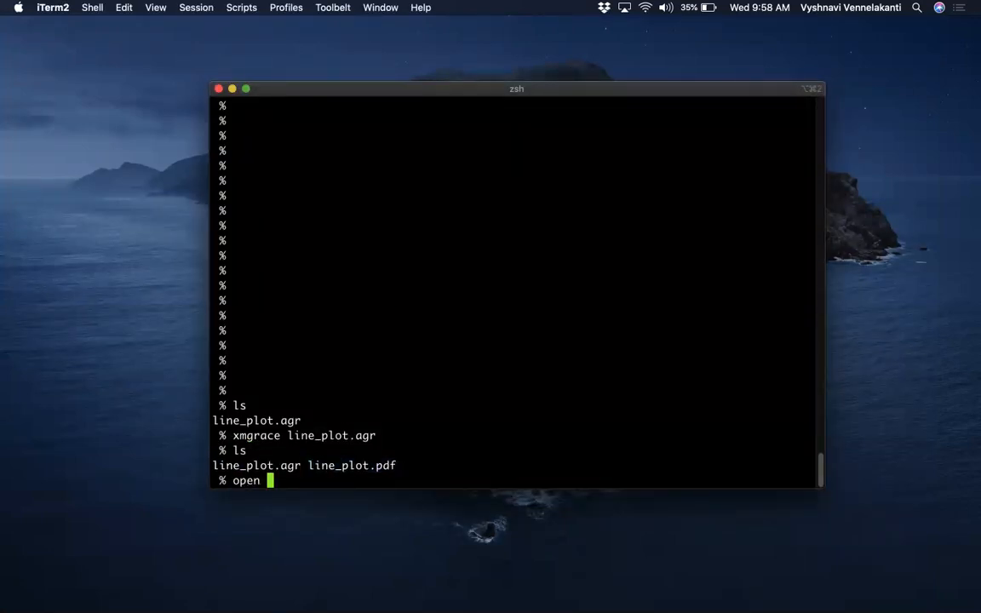
{"action": "key", "text": "Return"}
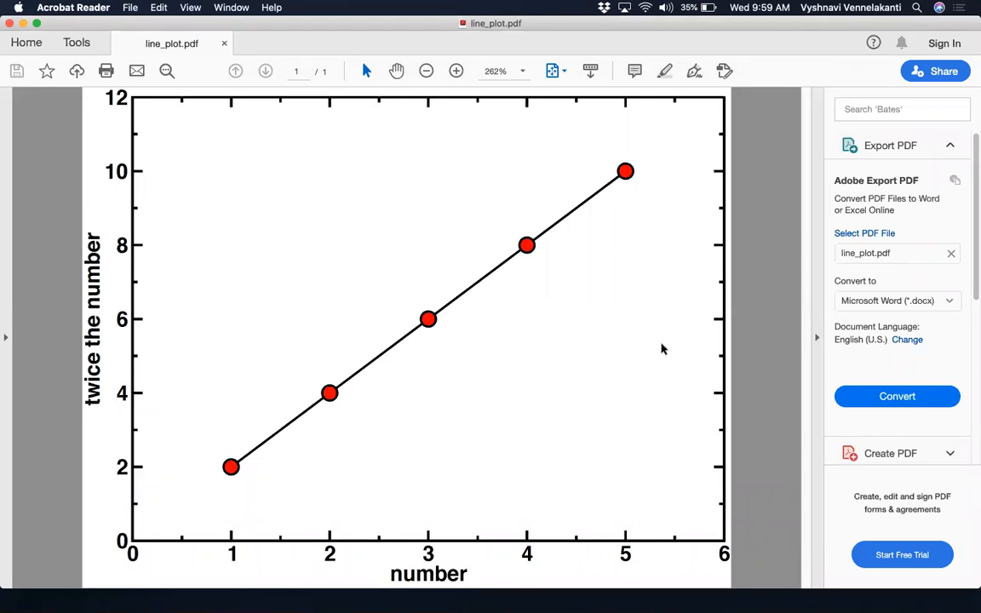
{"action": "left_click", "coordinate": [816, 208]}
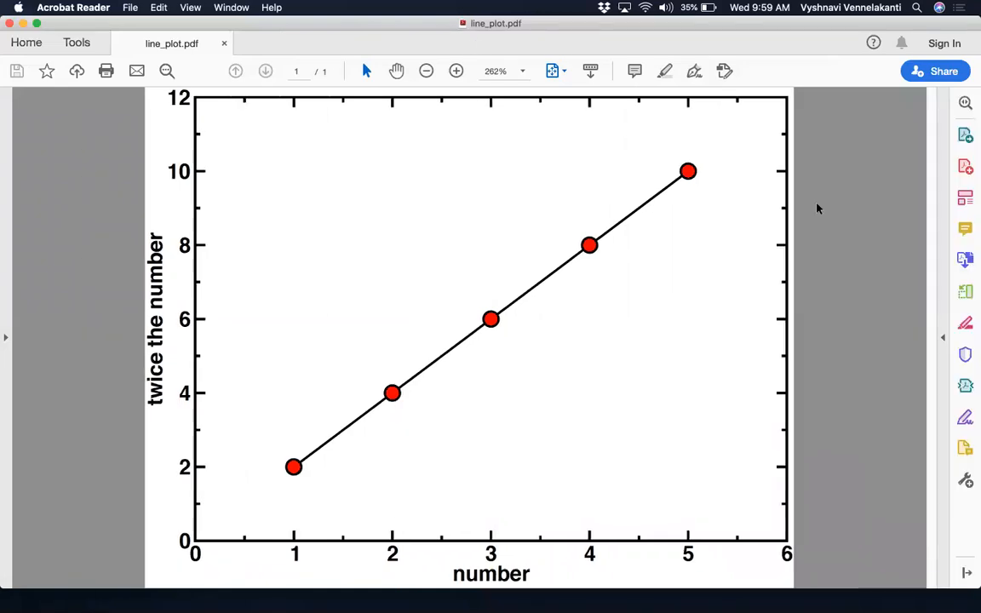